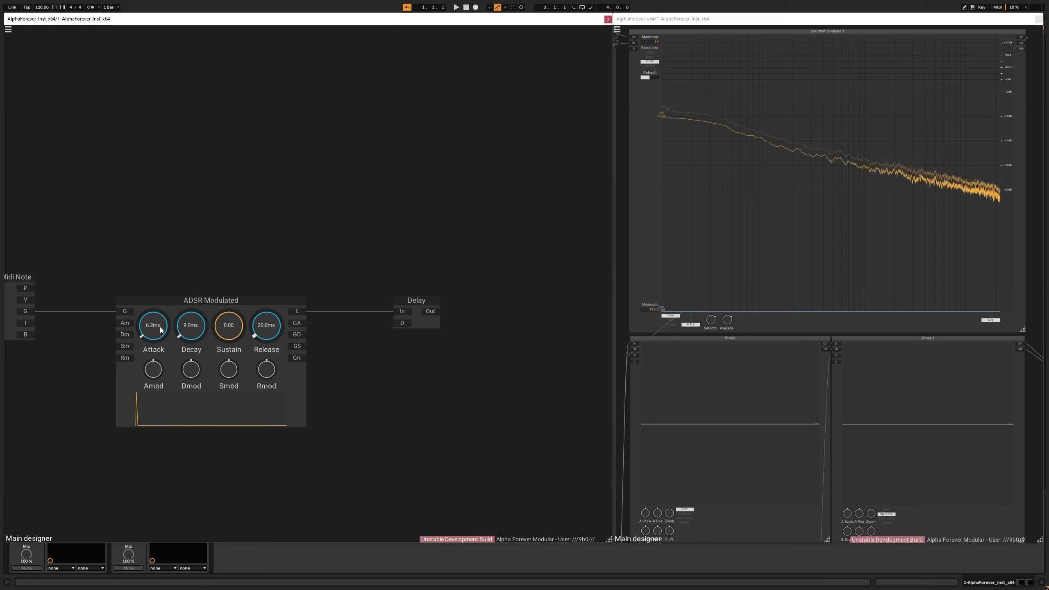
# Add a Gain Lin module after the Delay and wire the Delay's output to its In1
pyautogui.moveTo(488, 280); pyautogui.dragTo(293, 278)
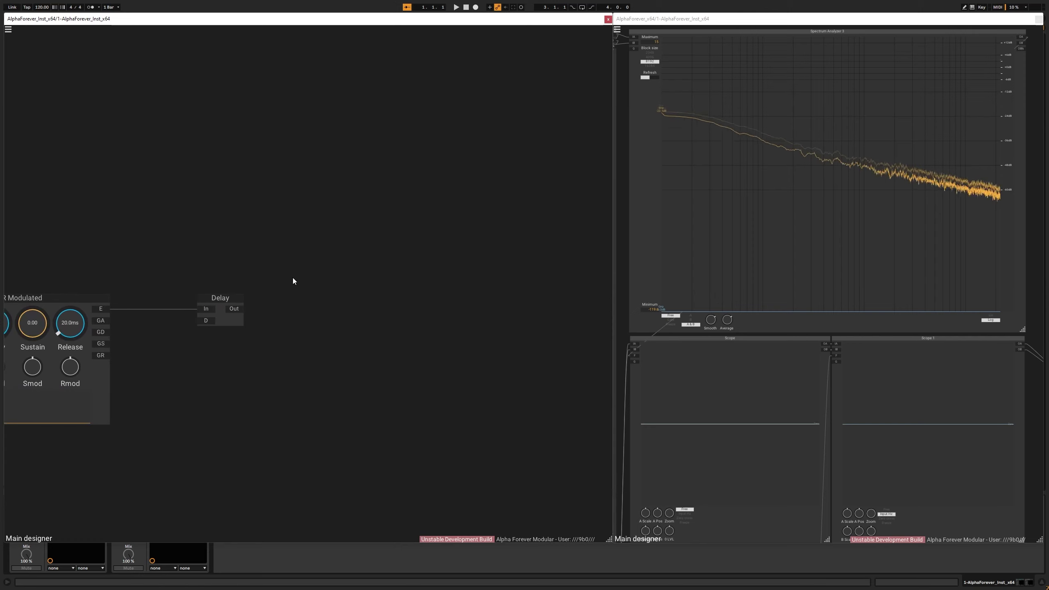
pyautogui.doubleClick(283, 327)
pyautogui.write('gain')
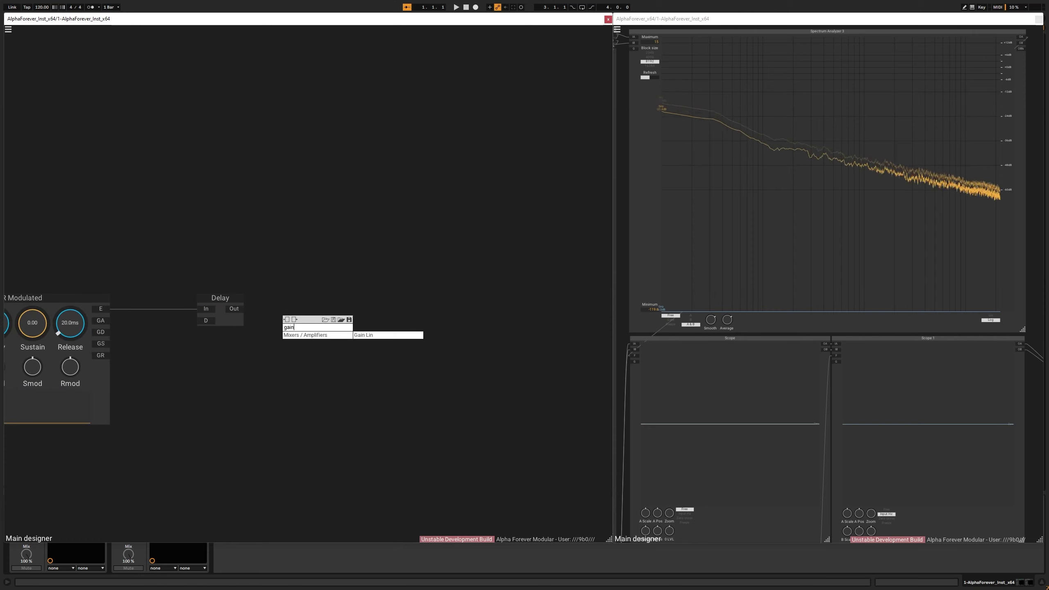
pyautogui.click(362, 336)
pyautogui.moveTo(293, 327); pyautogui.dragTo(272, 342)
# Insert an Add module before the Delay, feed Gain Lin's O1 back into its B input and place Gain Lin below the Delay
pyautogui.doubleClick(206, 310)
pyautogui.write('add')
pyautogui.click(290, 326)
pyautogui.moveTo(137, 300); pyautogui.dragTo(169, 293)
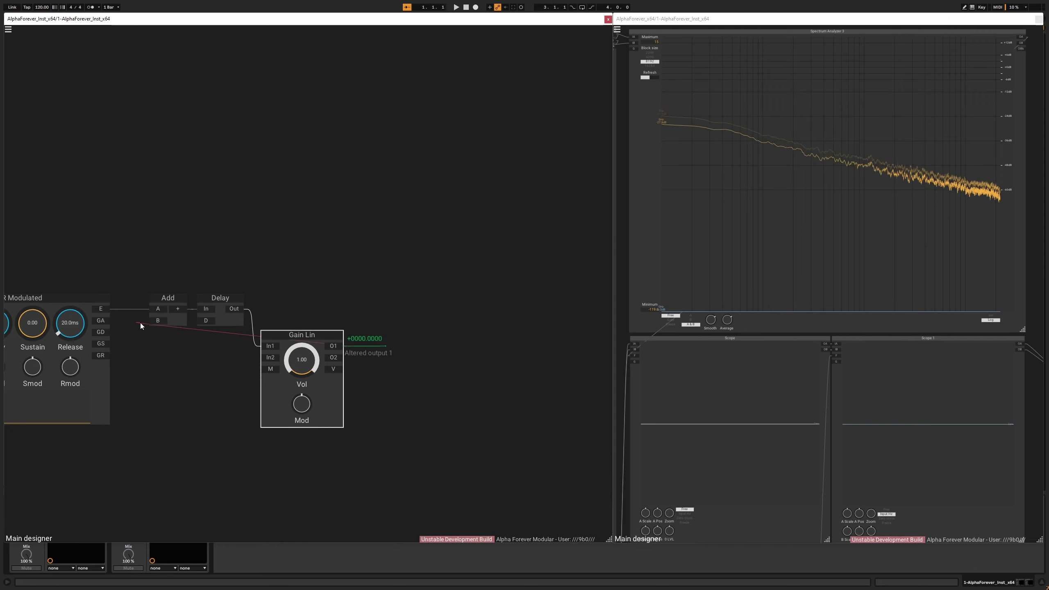
pyautogui.moveTo(280, 335); pyautogui.dragTo(185, 359)
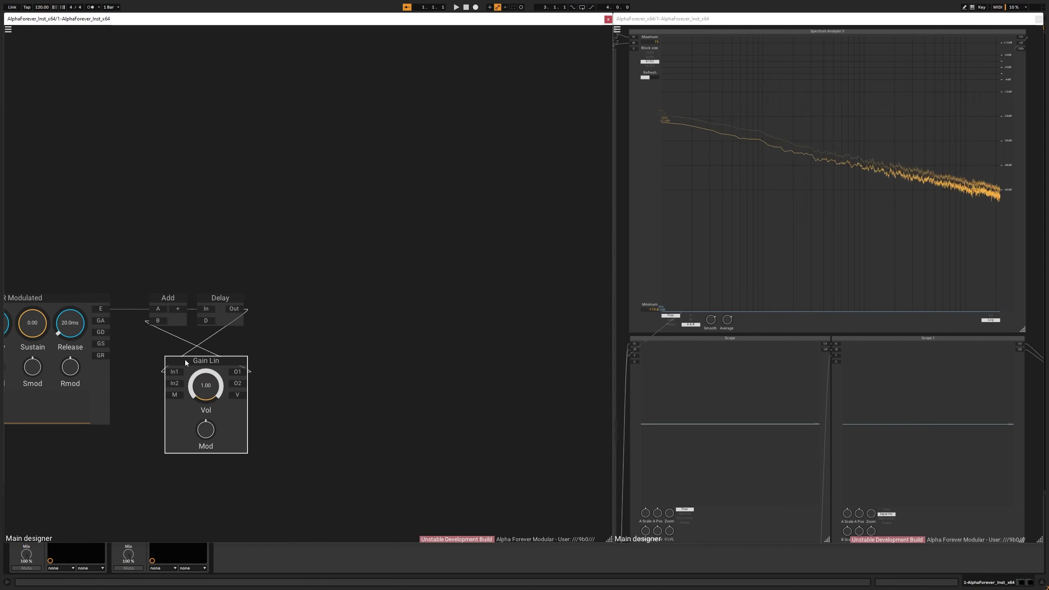
# Move the O1 and O2 output modules closer to the Delay
pyautogui.scroll(-2, 322, 313)
pyautogui.moveTo(324, 313); pyautogui.dragTo(301, 316)
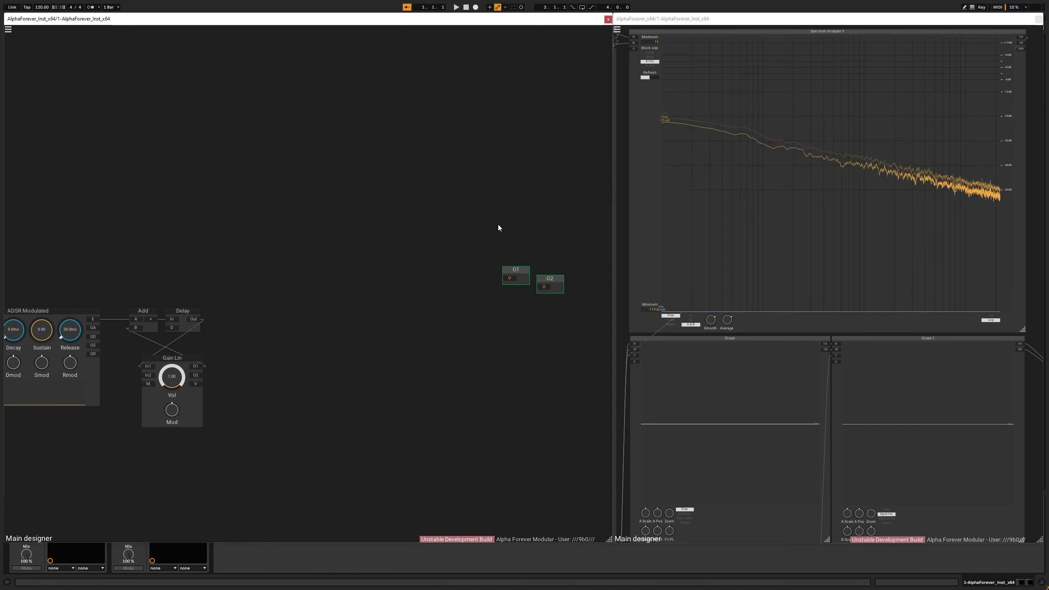
pyautogui.moveTo(499, 225); pyautogui.dragTo(342, 312)
pyautogui.click(231, 312)
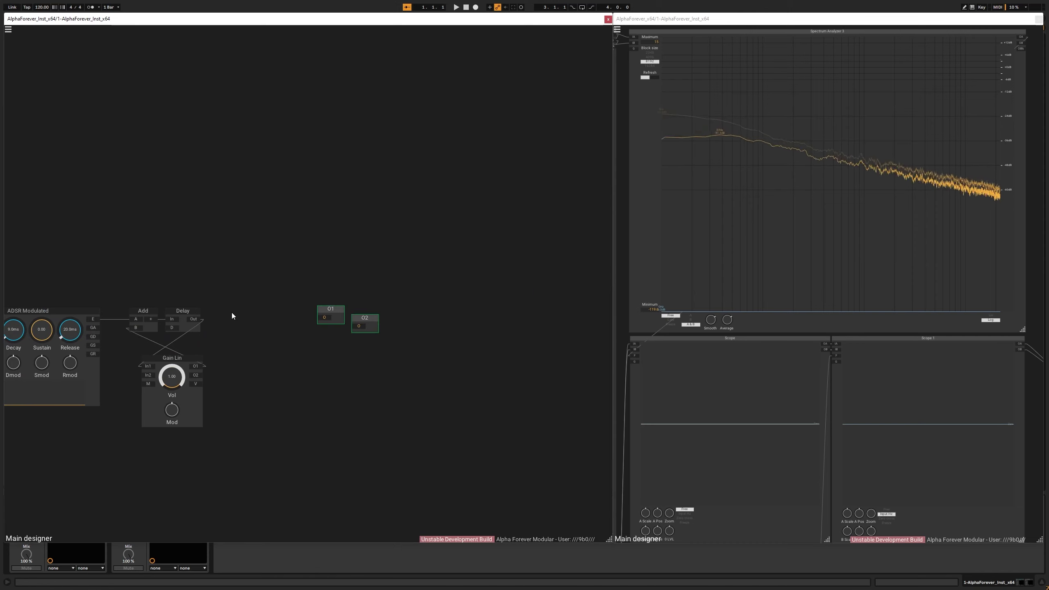
# Add a second Gain Lin fed by the Delay's output and wire its two outputs to O1 and O2
pyautogui.scroll(1, 230, 312)
pyautogui.rightClick(228, 312)
pyautogui.write('gain')
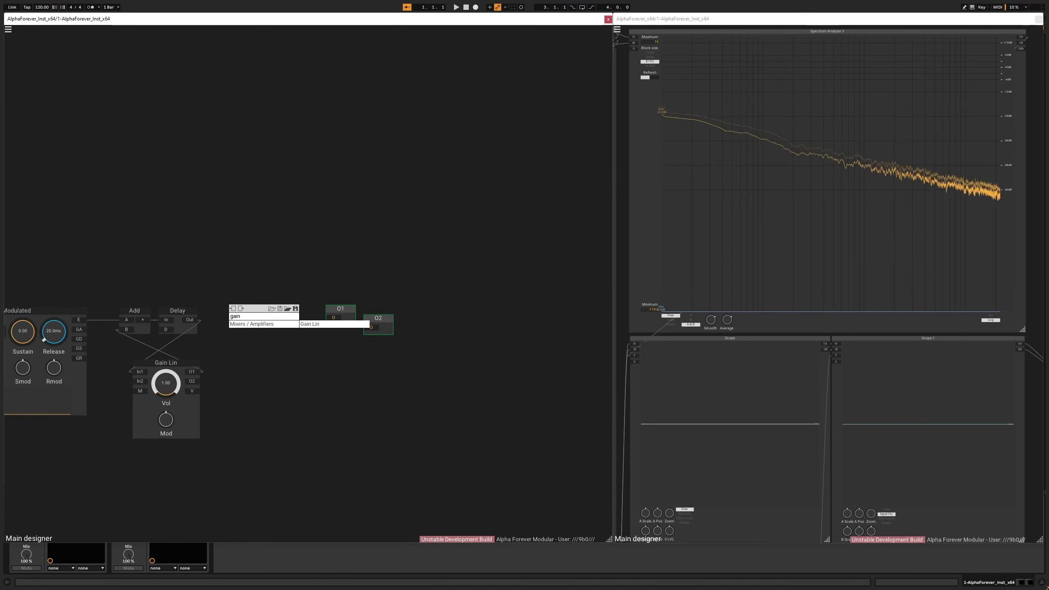
pyautogui.click(308, 324)
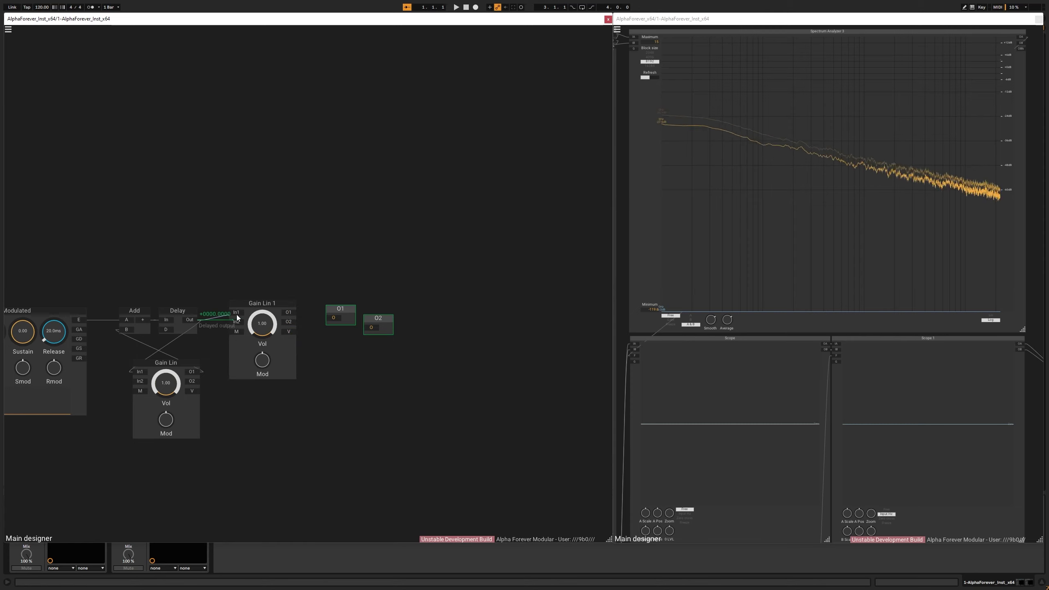
pyautogui.moveTo(238, 317); pyautogui.dragTo(237, 317)
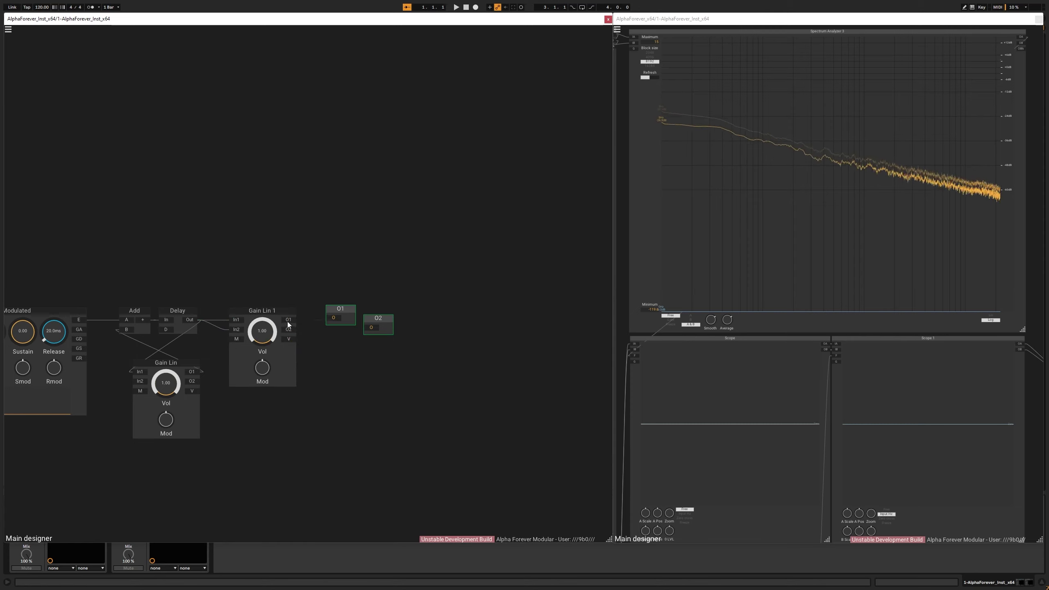
pyautogui.moveTo(337, 318); pyautogui.dragTo(372, 329)
# Wire the Midi Note's P output through a Pitch->ms converter into the Delay's D input
pyautogui.moveTo(238, 246); pyautogui.dragTo(454, 238)
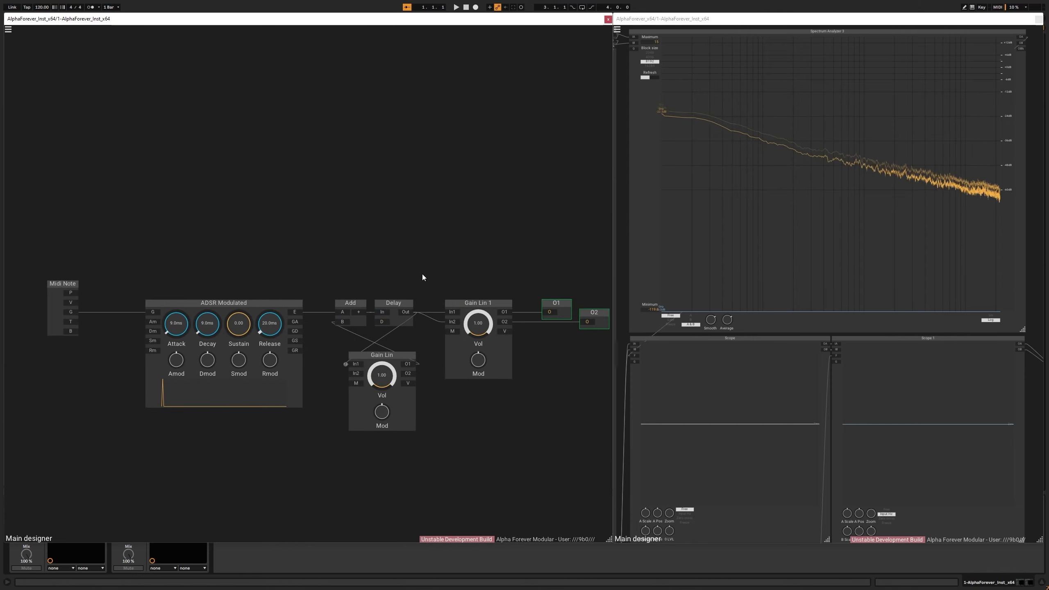
pyautogui.moveTo(67, 295); pyautogui.dragTo(380, 322)
pyautogui.rightClick(380, 322)
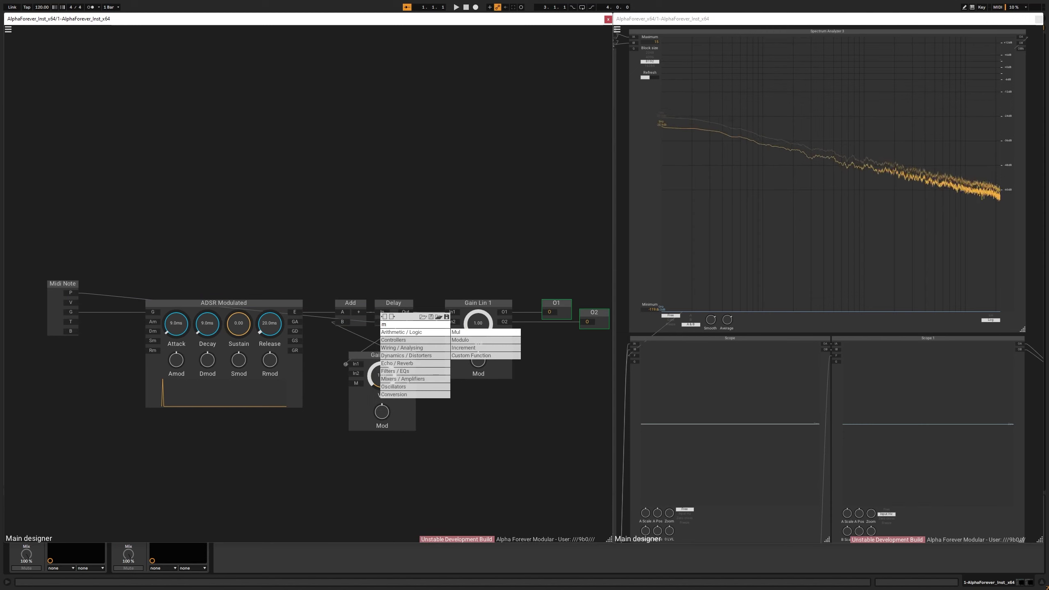
pyautogui.write('ms')
pyautogui.click(462, 341)
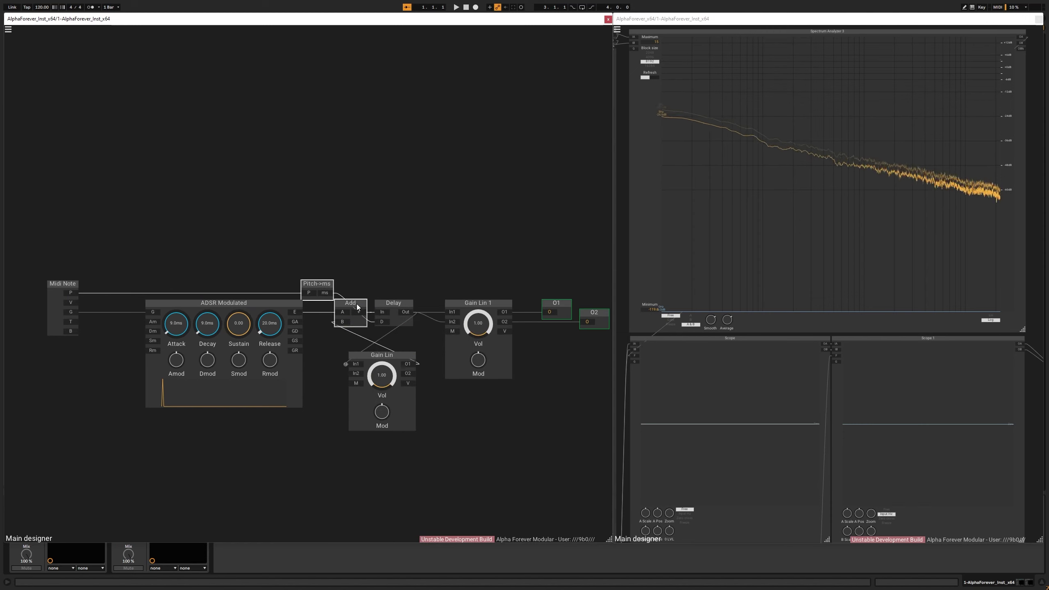
# Line up the Pitch->ms and Add modules beside the Delay and shift the feedback Gain Lin beneath them
pyautogui.press('a')
pyautogui.click(388, 293)
pyautogui.moveTo(325, 267); pyautogui.dragTo(355, 308)
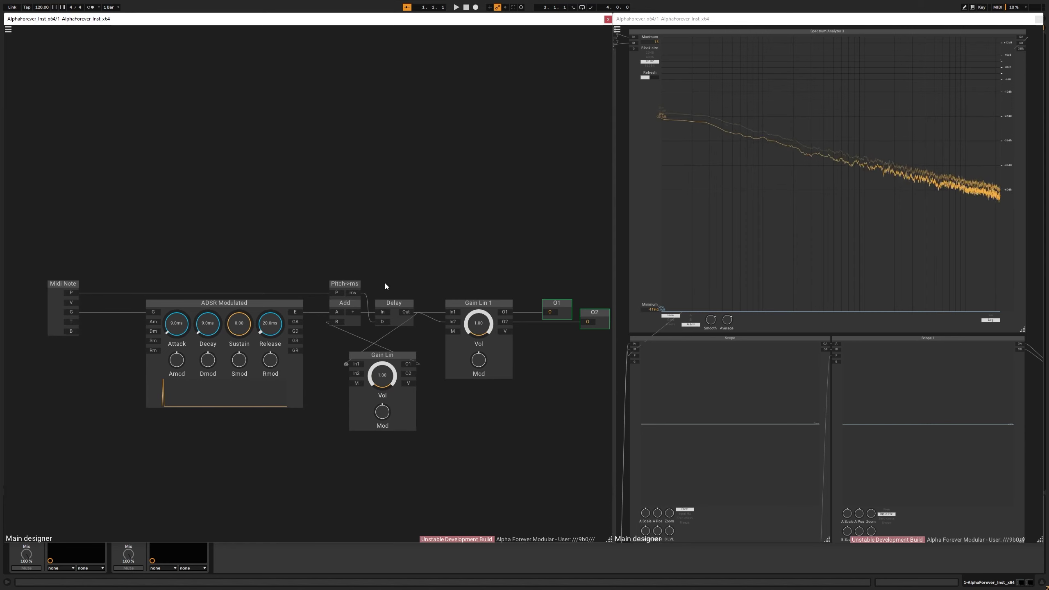
pyautogui.moveTo(369, 357); pyautogui.dragTo(359, 353)
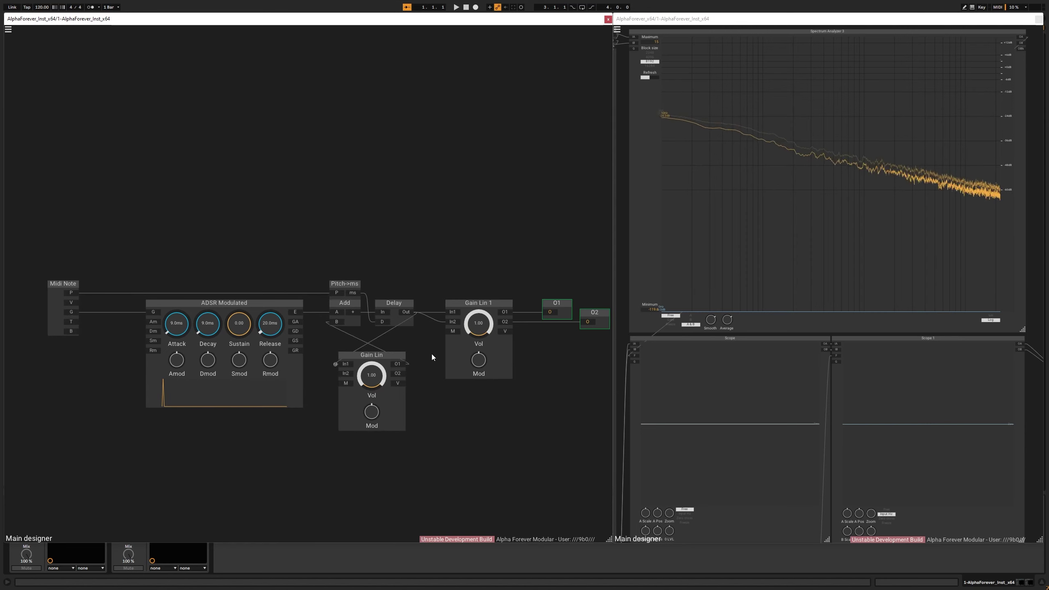
# Set Gain Lin 1's volume to 0.38 and lower the feedback Gain Lin's volume slightly
pyautogui.moveTo(484, 323); pyautogui.dragTo(486, 330)
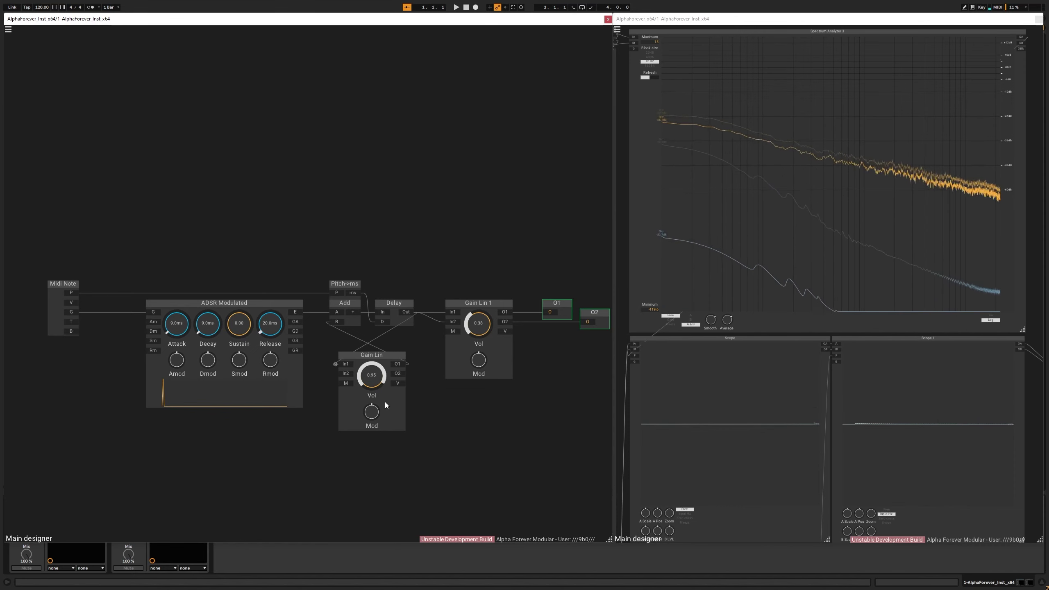
# Make room after the Delay and insert a Filter 1P Modulated in front of Gain Lin 1
pyautogui.moveTo(431, 275); pyautogui.dragTo(461, 362)
pyautogui.moveTo(335, 300); pyautogui.dragTo(432, 301)
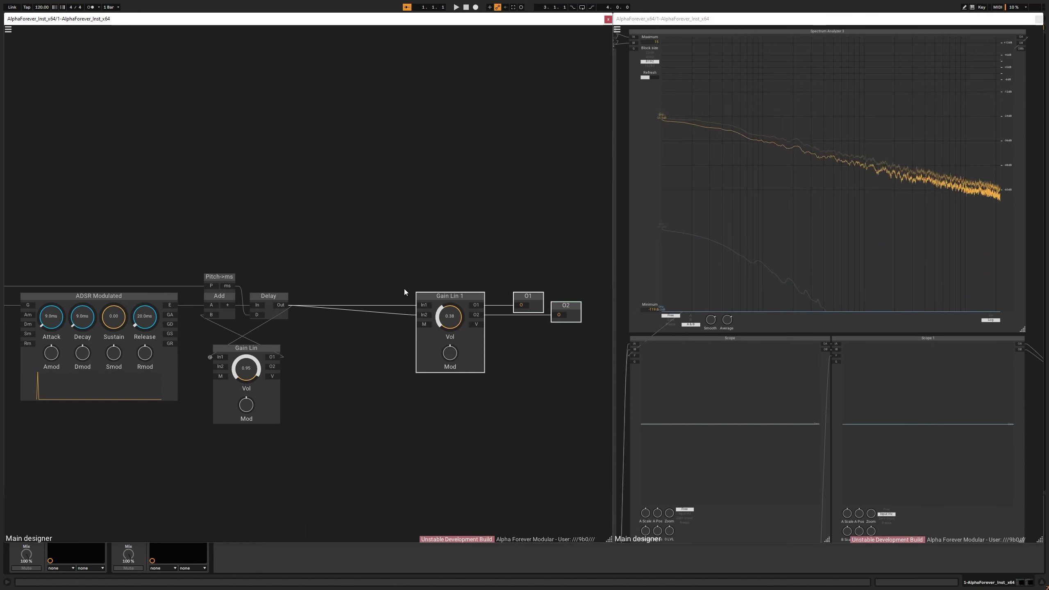
pyautogui.rightClick(419, 305)
pyautogui.write('f')
pyautogui.click(514, 323)
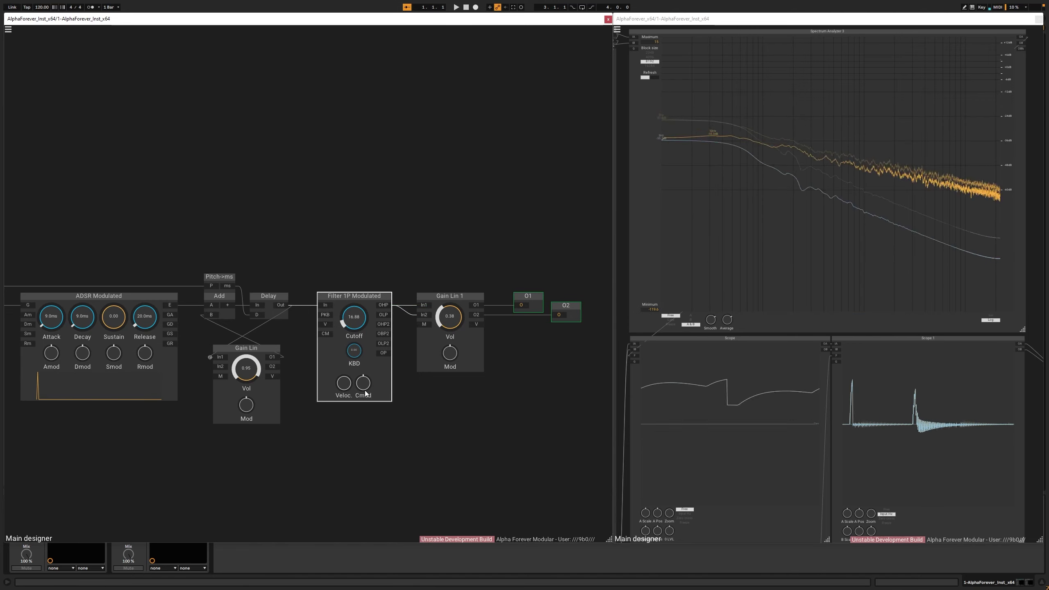
# Set the filter's cutoff to about 44.5 and Gain Lin 1's volume to 0.59
pyautogui.moveTo(350, 310); pyautogui.dragTo(363, 282)
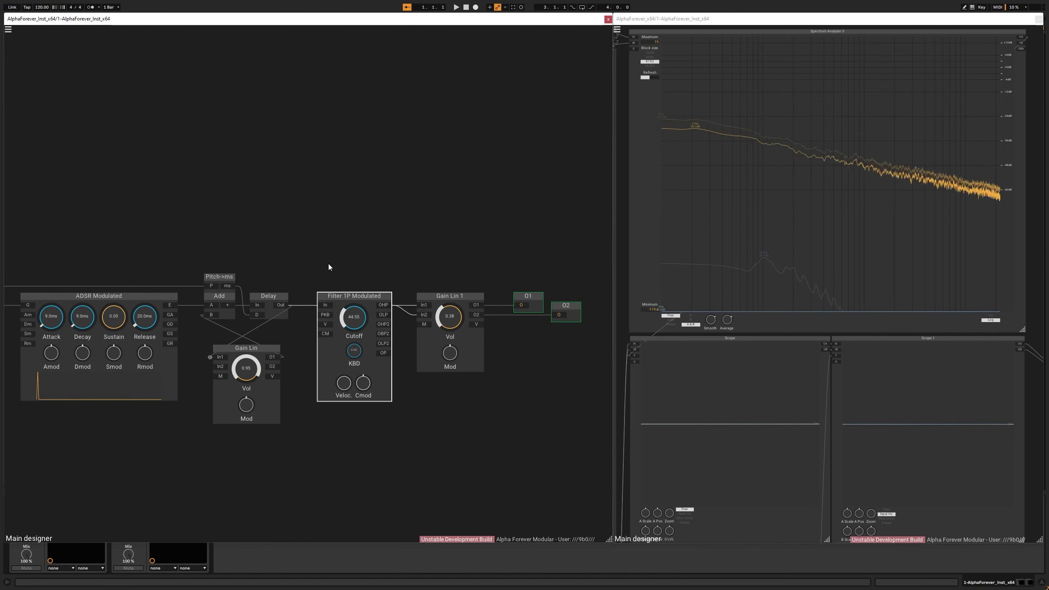
pyautogui.moveTo(317, 235); pyautogui.dragTo(417, 228)
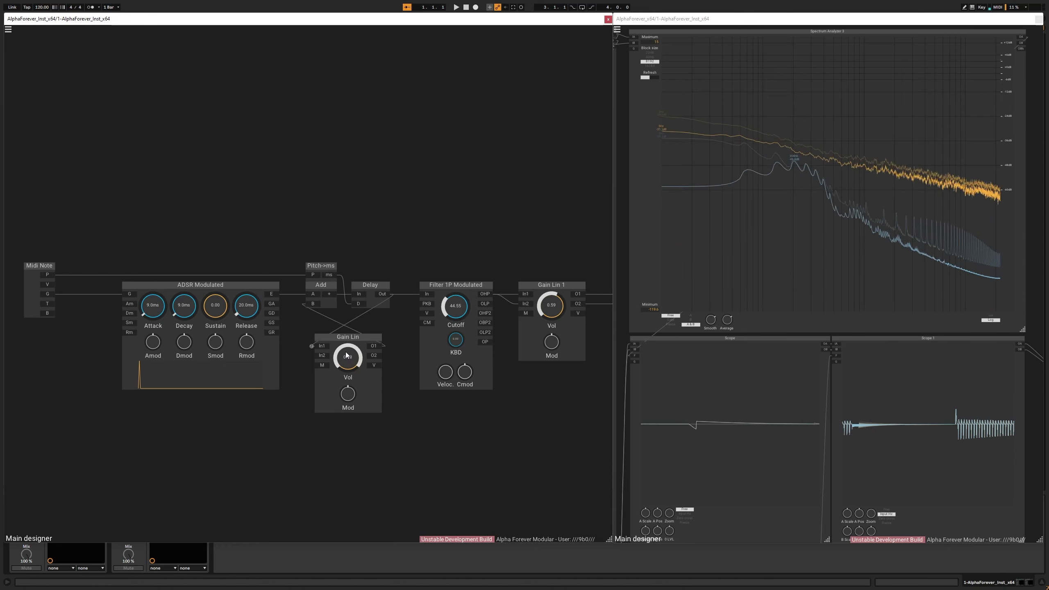
# Raise the polyphonic instrument's maximum number of voices to 4
pyautogui.click(8, 29)
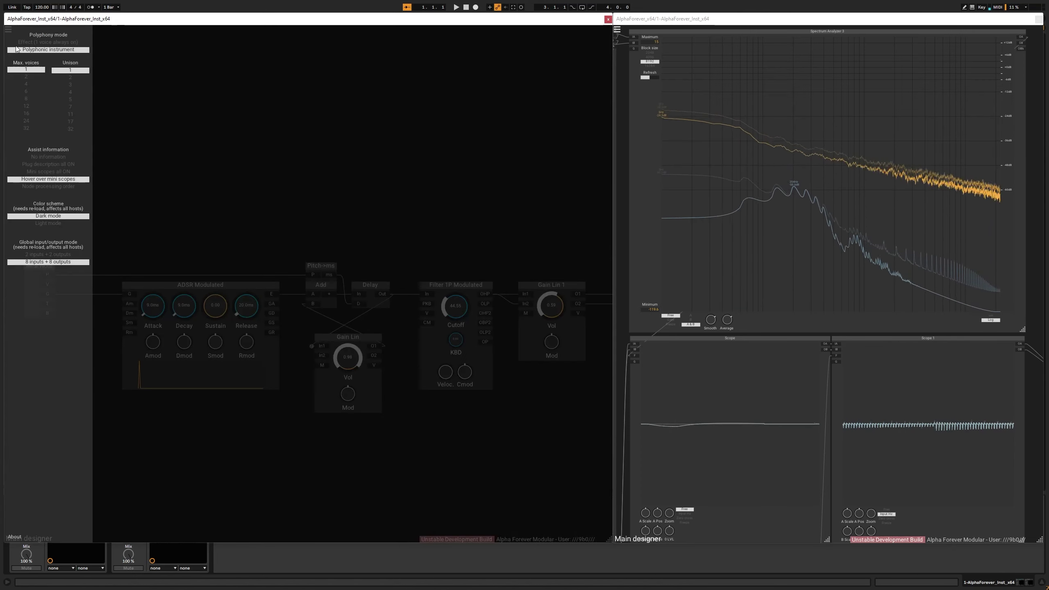
pyautogui.click(28, 86)
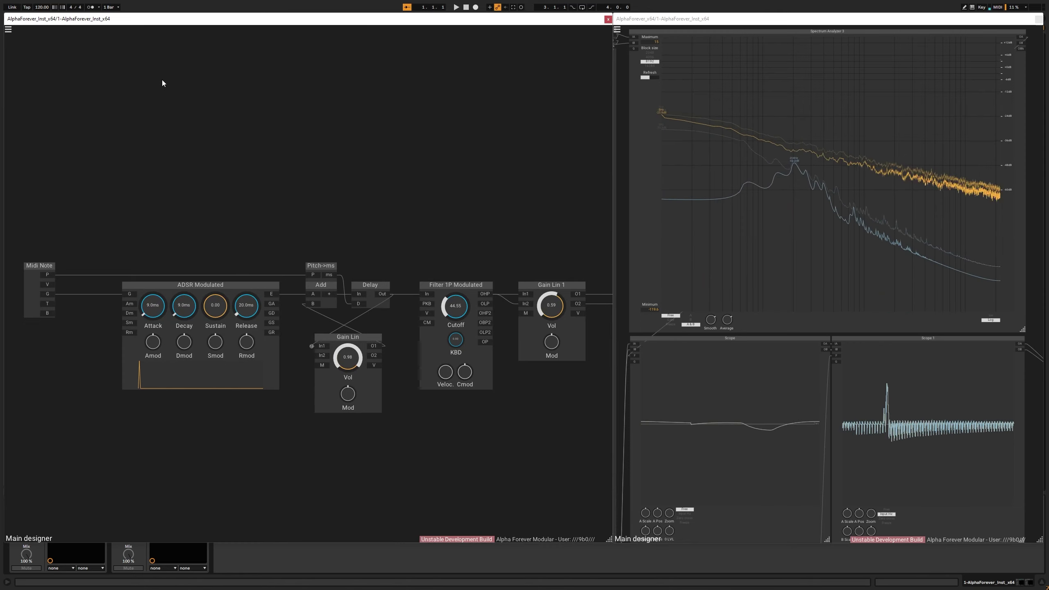
# Insert a Con node in the pitch wire and reroute it with Pitch->ms well above the ADSR Modulated module
pyautogui.moveTo(216, 169); pyautogui.dragTo(233, 149)
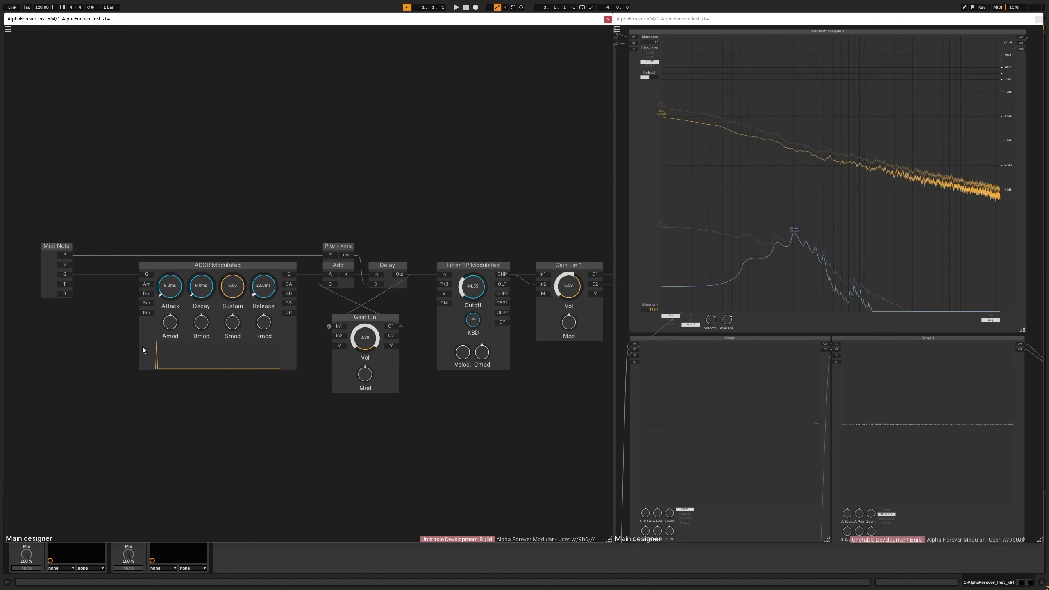
pyautogui.moveTo(335, 247); pyautogui.dragTo(334, 215)
pyautogui.doubleClick(268, 230)
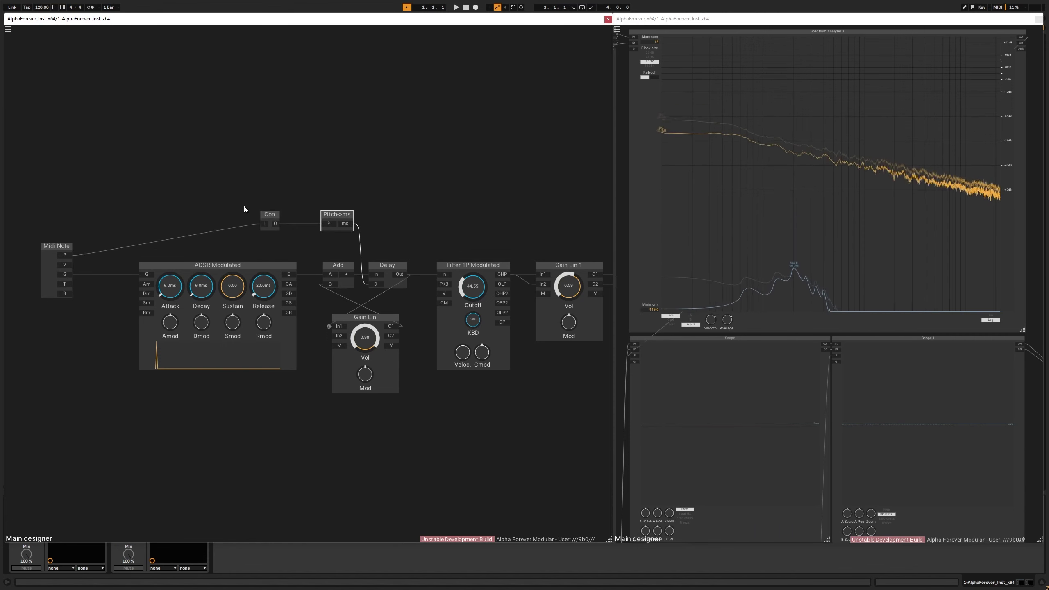
pyautogui.click(268, 218)
pyautogui.moveTo(268, 218); pyautogui.dragTo(98, 170)
pyautogui.keyDown('shift'); pyautogui.click(102, 210); pyautogui.keyUp('shift')
pyautogui.click(413, 202)
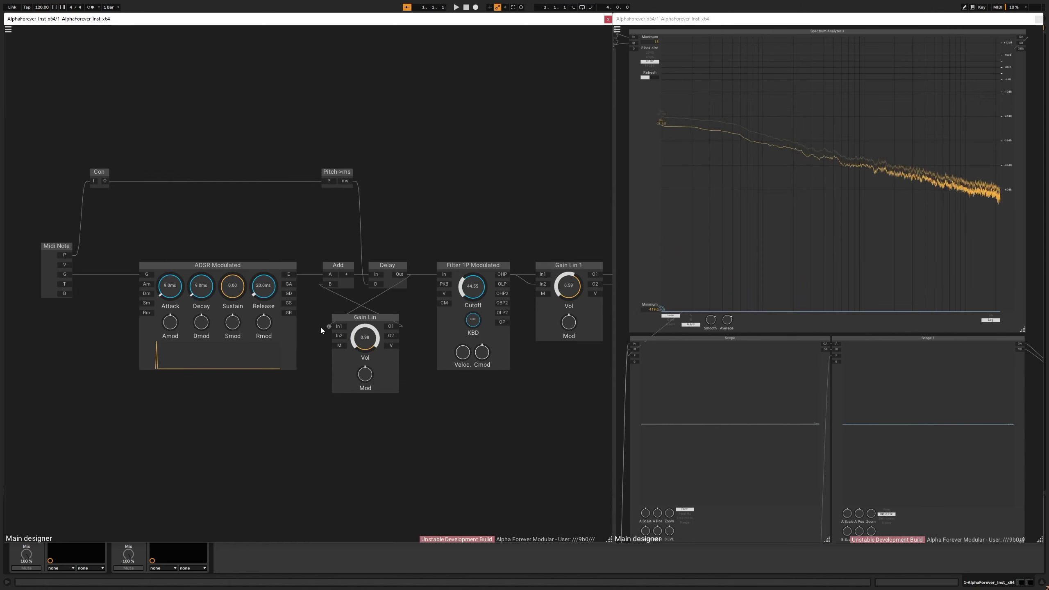
pyautogui.click(94, 174)
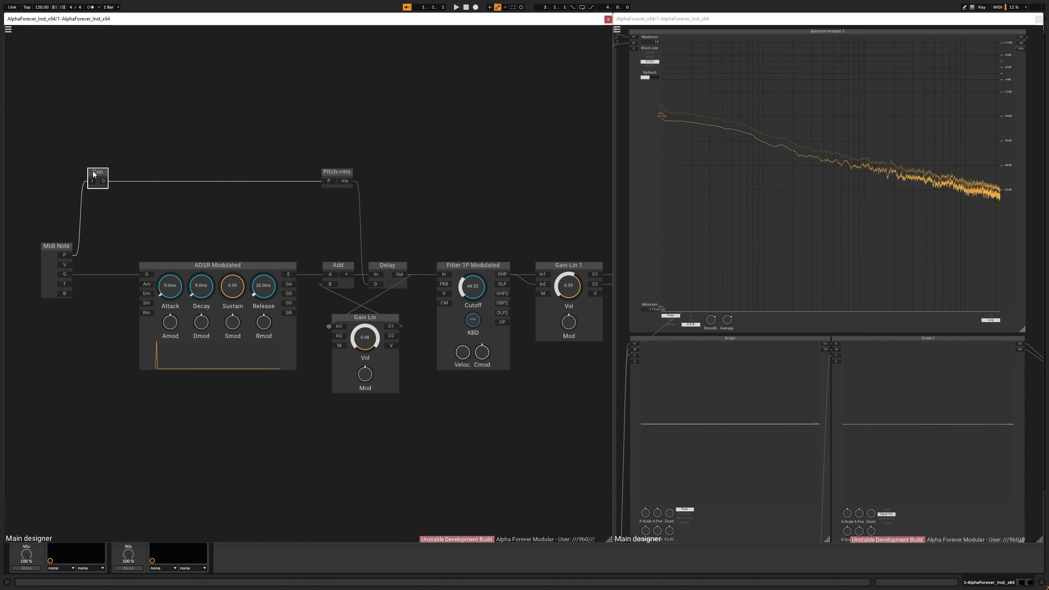
# Insert a Sub module between Pitch->ms and the Delay's D input, close beside Pitch->ms
pyautogui.moveTo(332, 172); pyautogui.dragTo(289, 173)
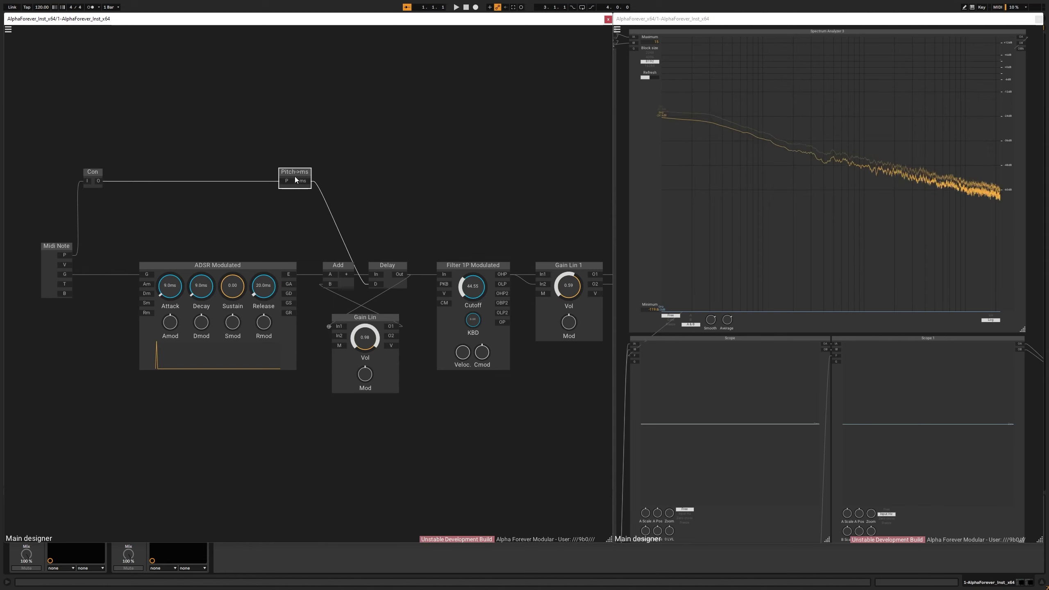
pyautogui.rightClick(303, 181)
pyautogui.write('su')
pyautogui.click(399, 192)
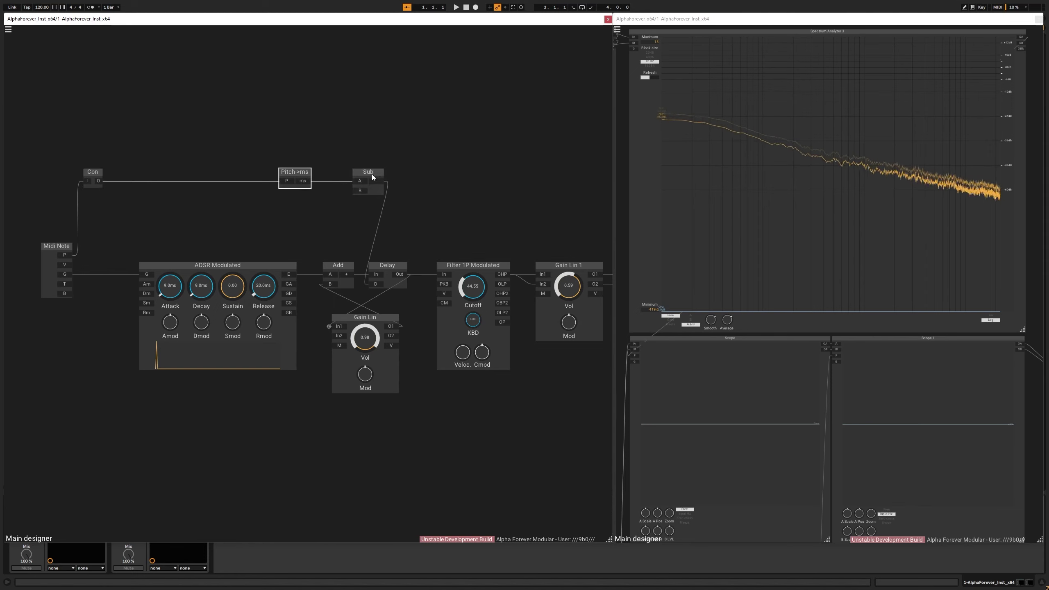
pyautogui.moveTo(373, 174); pyautogui.dragTo(339, 175)
# Add a Sample Rate module below Pitch->ms and wire its Lng output to Sub's B input
pyautogui.rightClick(185, 146)
pyautogui.write('sample')
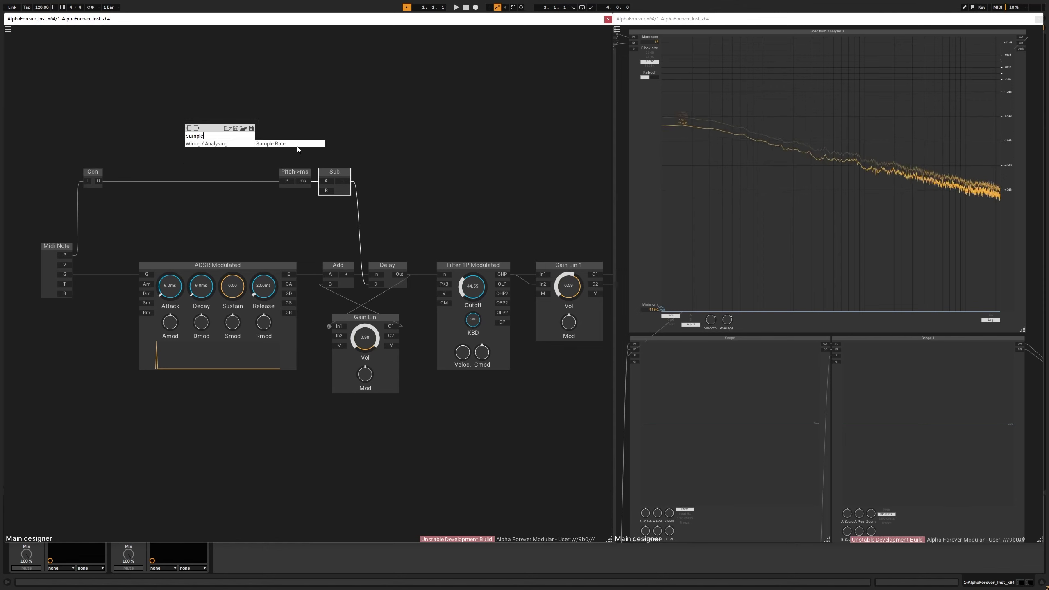
pyautogui.click(297, 145)
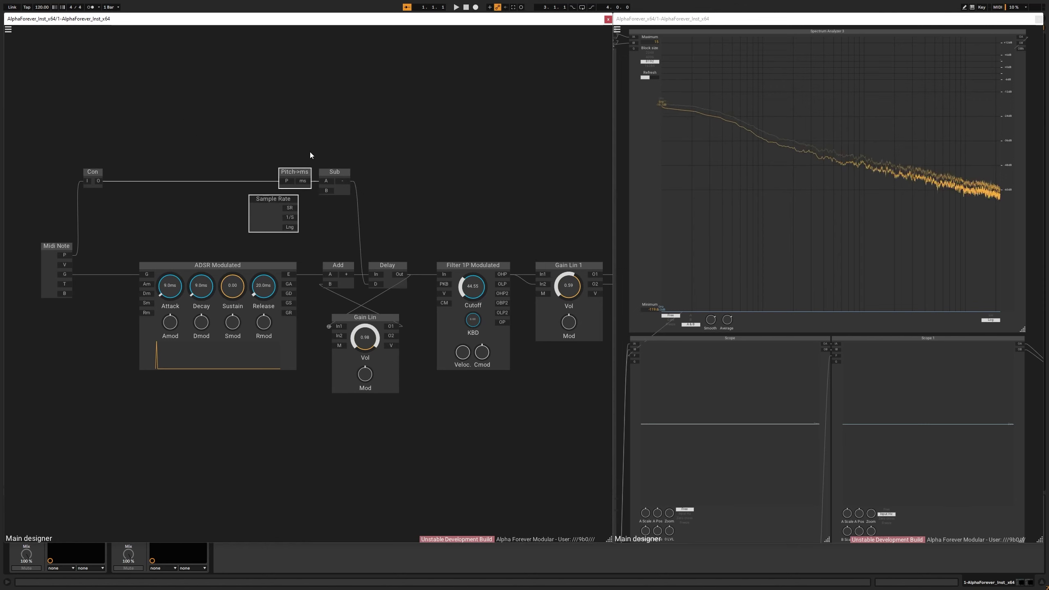
pyautogui.press('Right')
pyautogui.click(313, 196)
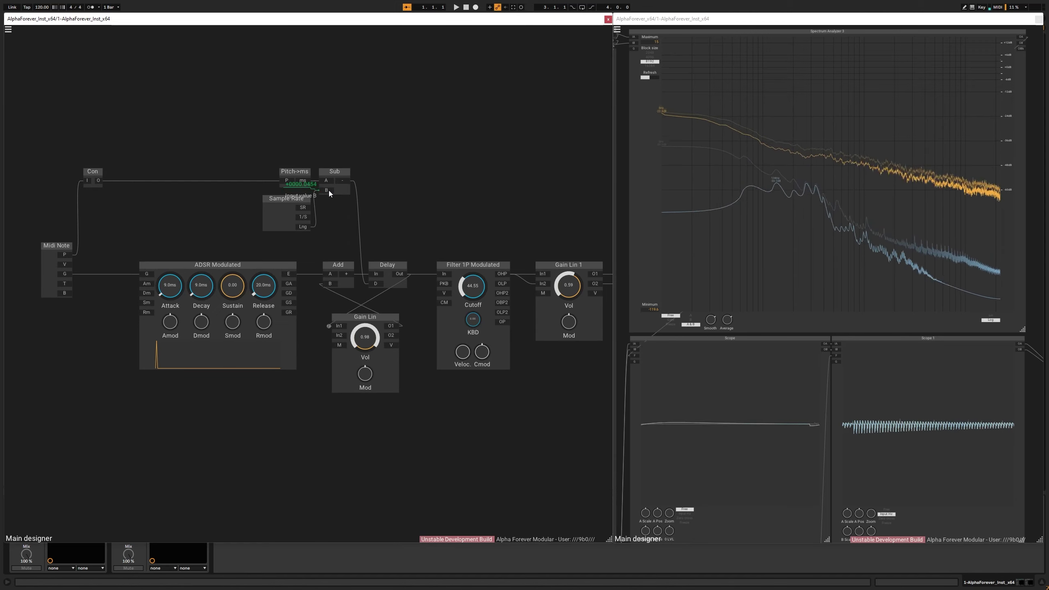
# Set the ADSR attack to 8.8 ms and Gain Lin 1's volume to 0.53
pyautogui.moveTo(174, 289); pyautogui.dragTo(174, 292)
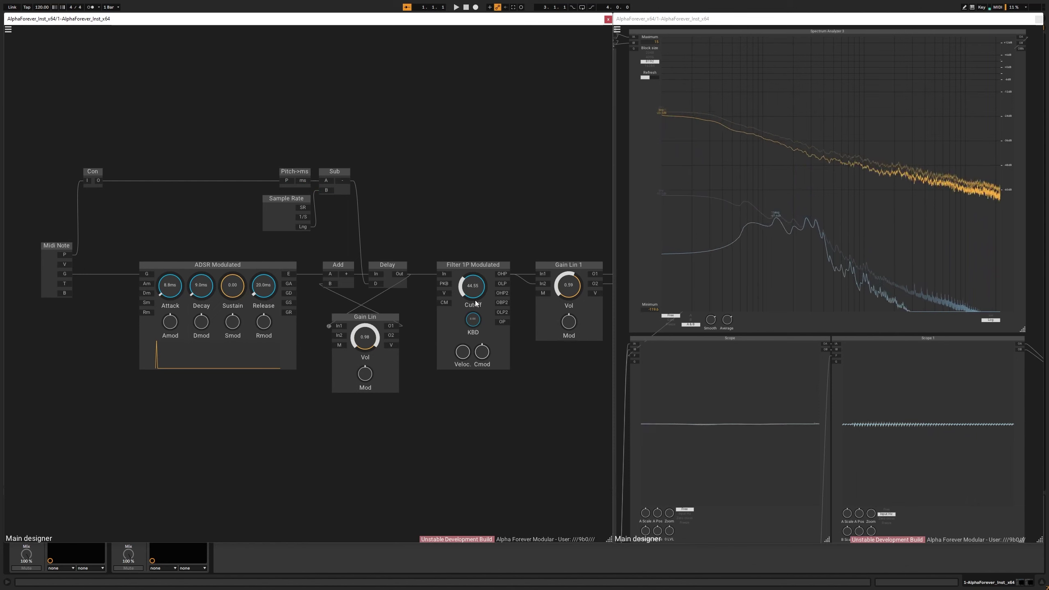
pyautogui.moveTo(576, 288); pyautogui.dragTo(575, 295)
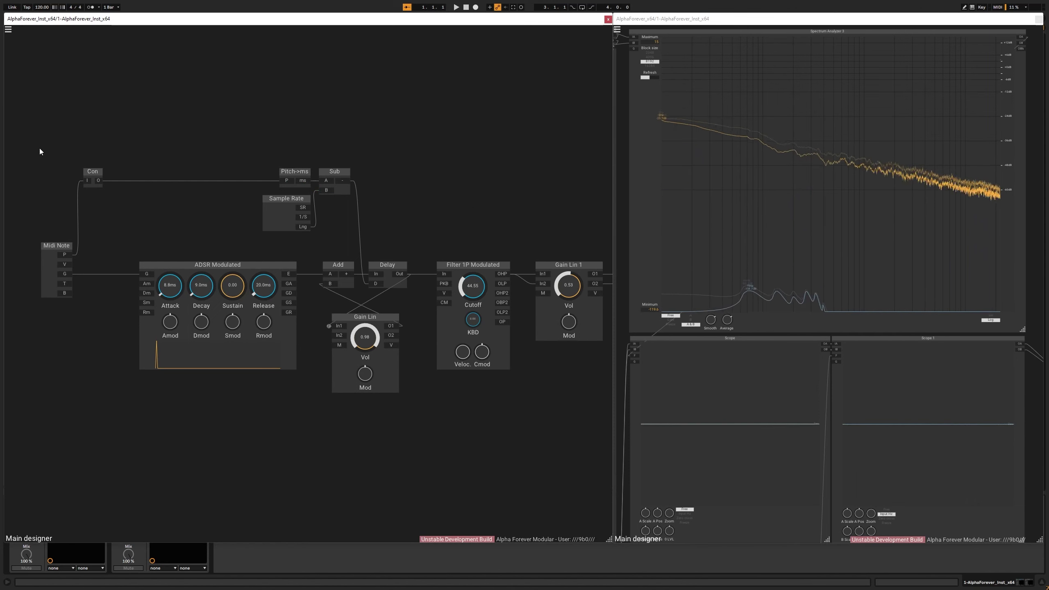
# Make room in the patch and insert a second Filter 1P Modulated between the Delay's output and the feedback Gain Lin
pyautogui.moveTo(458, 187); pyautogui.dragTo(344, 176)
pyautogui.moveTo(309, 215); pyautogui.dragTo(675, 420)
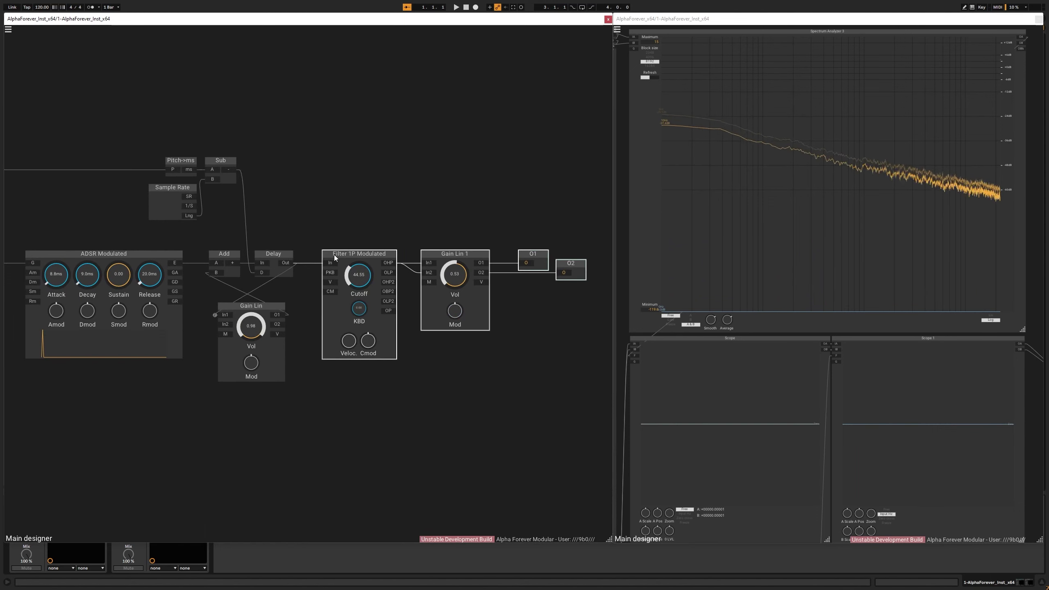
pyautogui.moveTo(334, 254); pyautogui.dragTo(472, 252)
pyautogui.moveTo(243, 305); pyautogui.dragTo(380, 308)
pyautogui.rightClick(354, 314)
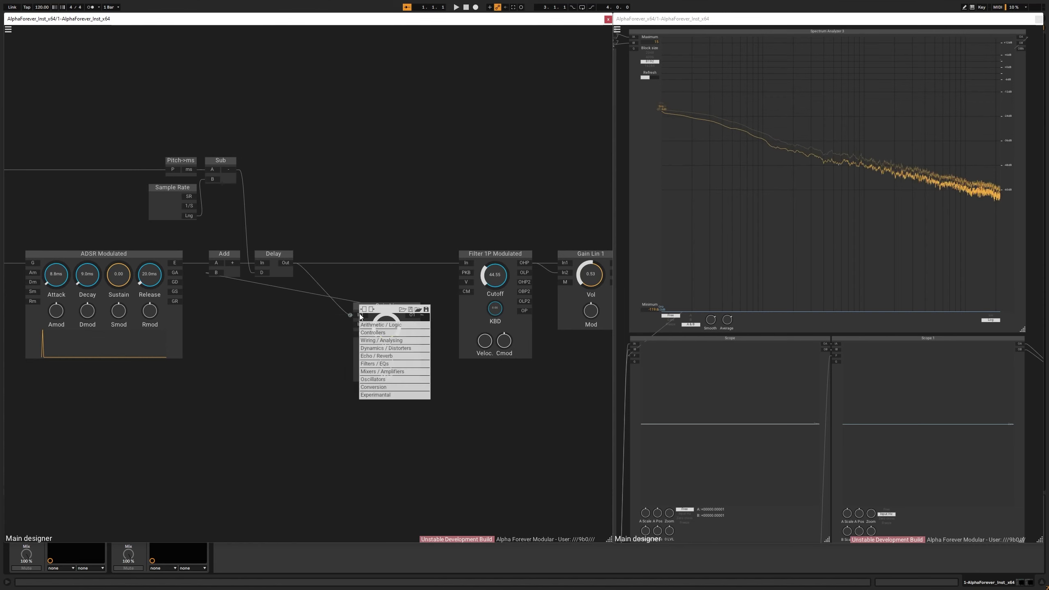
pyautogui.write('fil')
pyautogui.click(454, 333)
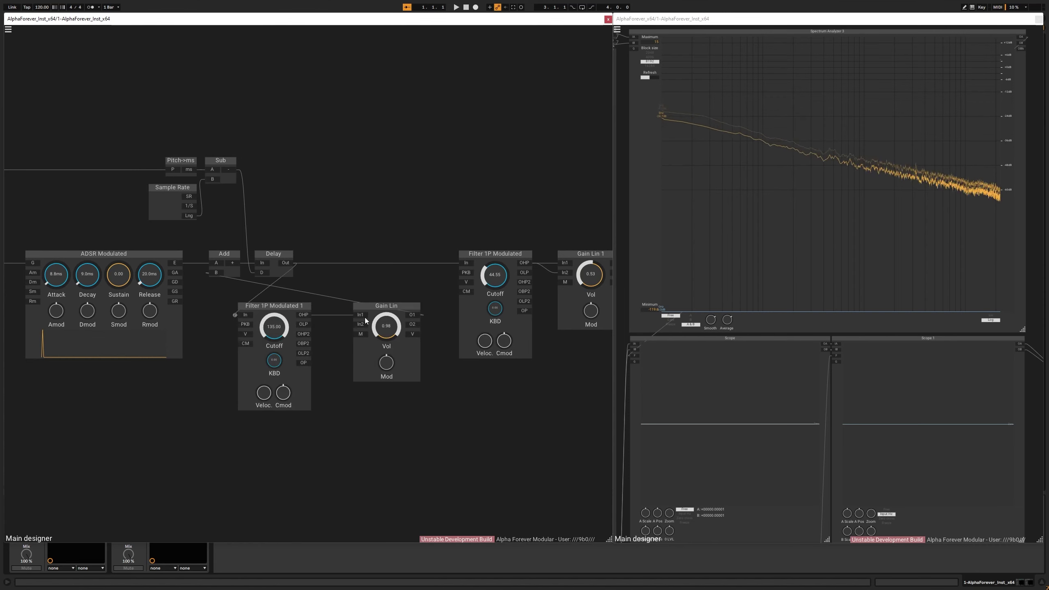
# Rewire the feedback Gain Lin's In1 to Filter 1P Modulated 1's OLP output, lower the filter's cutoff, and place Gain Lin closer to it
pyautogui.moveTo(358, 318); pyautogui.dragTo(359, 314)
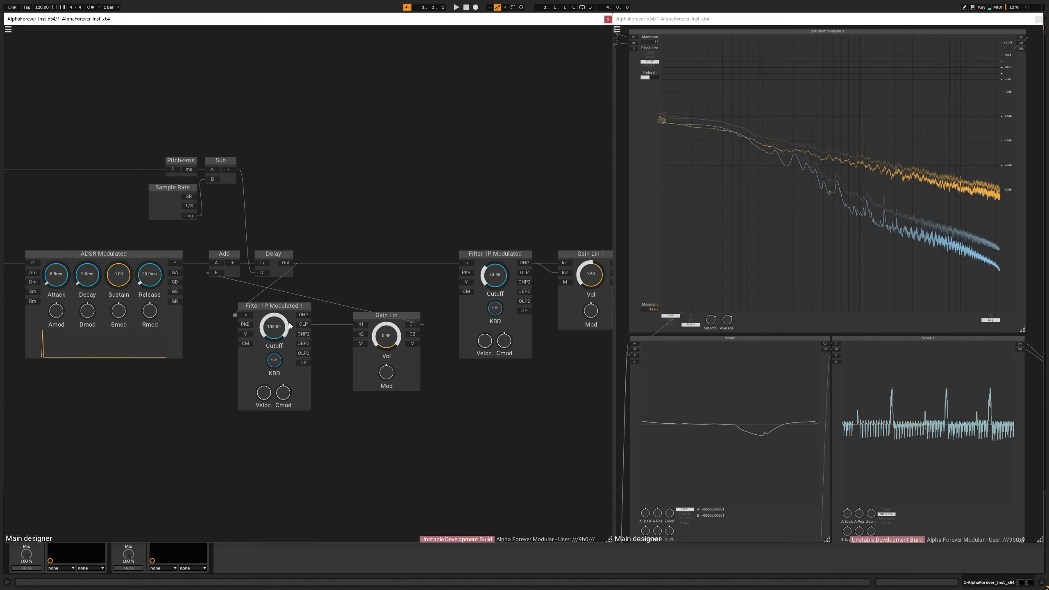
pyautogui.moveTo(289, 325); pyautogui.dragTo(278, 336)
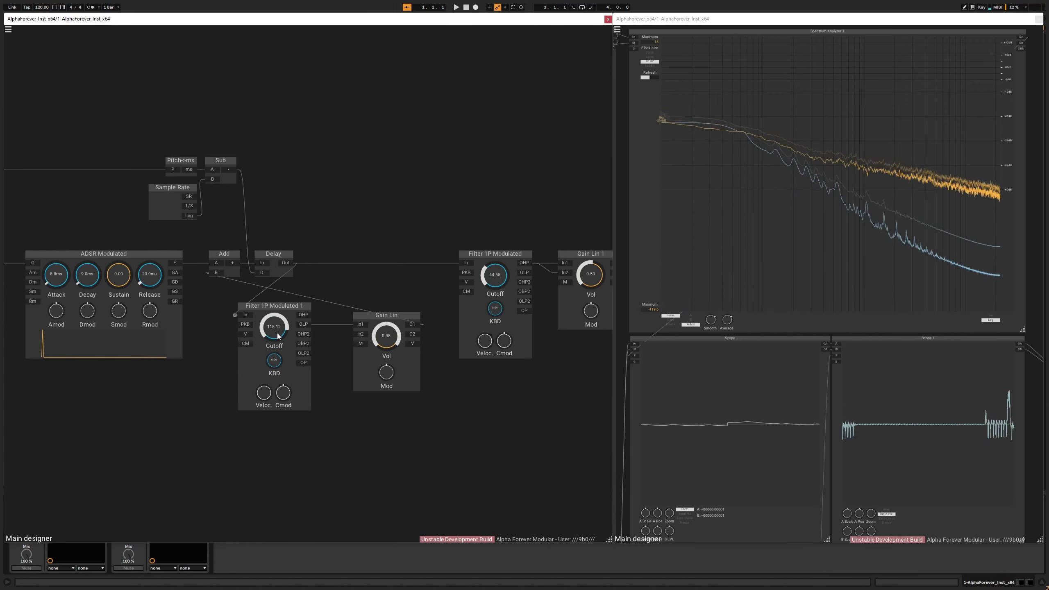
pyautogui.moveTo(292, 306); pyautogui.dragTo(279, 349)
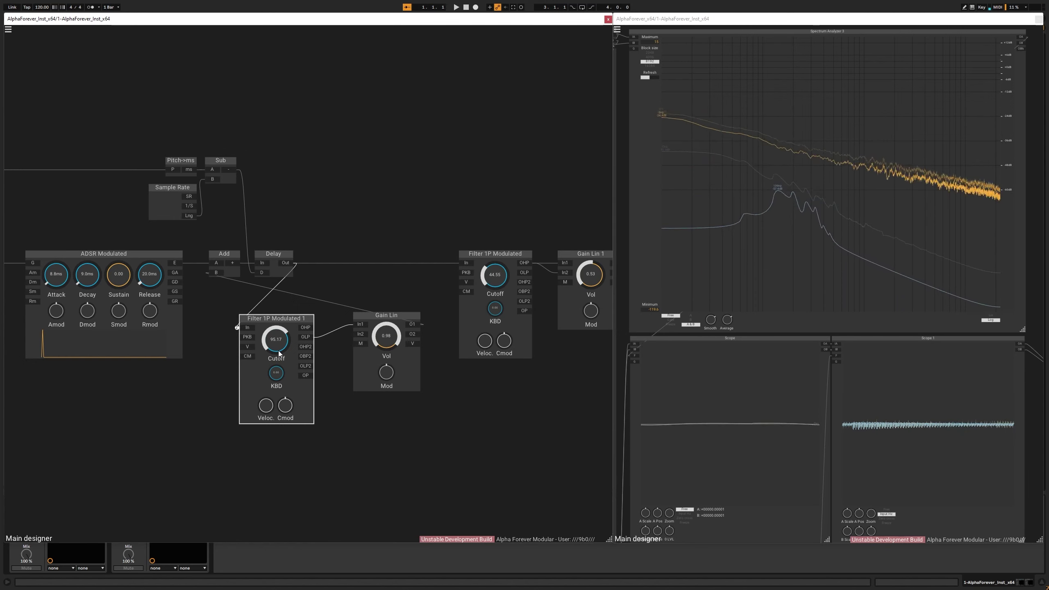
pyautogui.moveTo(310, 351); pyautogui.dragTo(310, 338)
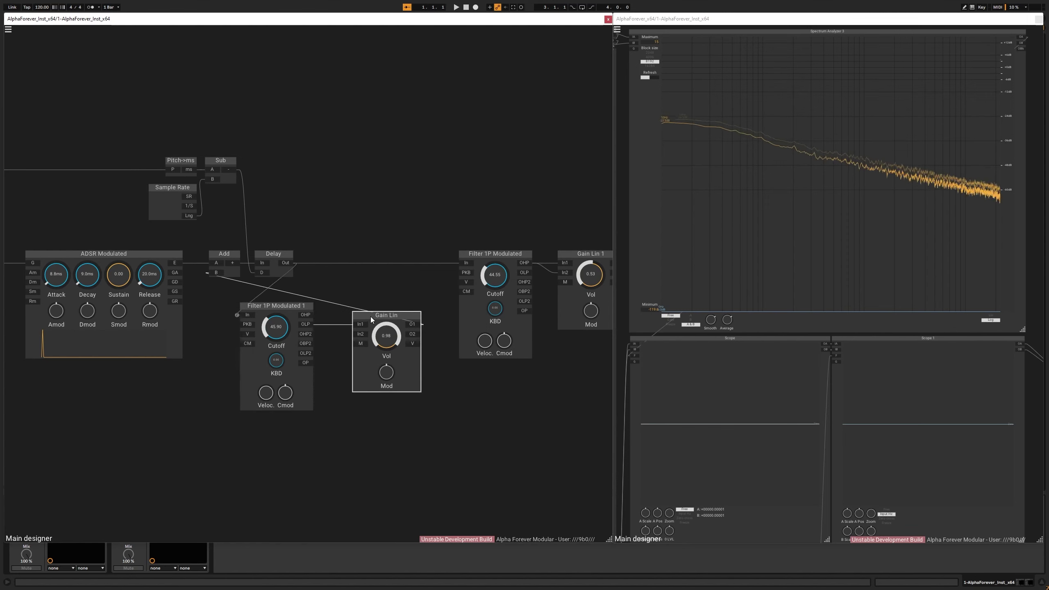
pyautogui.moveTo(370, 316); pyautogui.dragTo(355, 314)
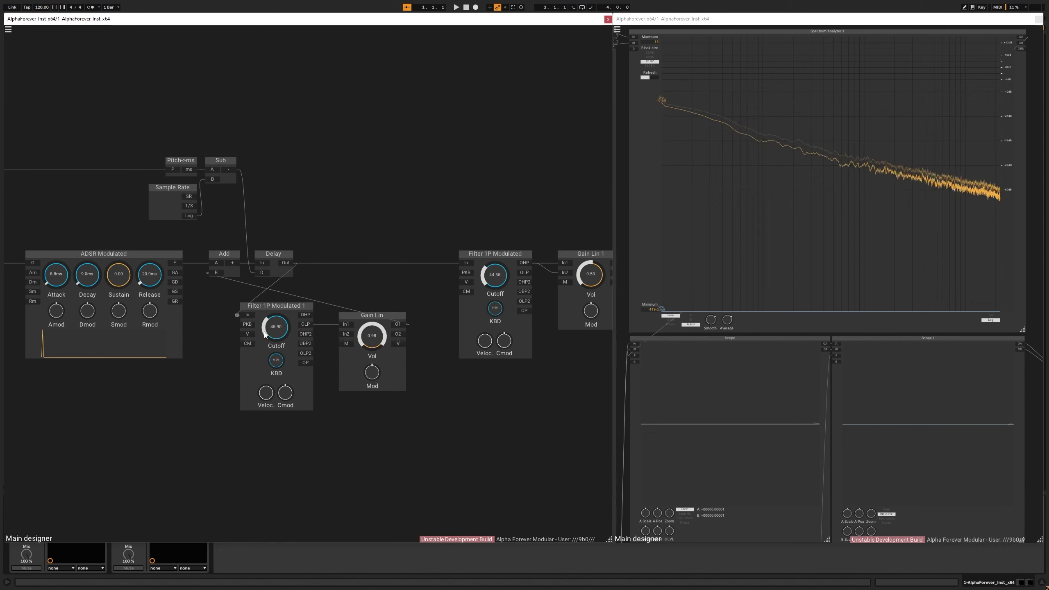
# Raise Filter 1P Modulated 1's cutoff to 135.00
pyautogui.moveTo(275, 328); pyautogui.dragTo(283, 270)
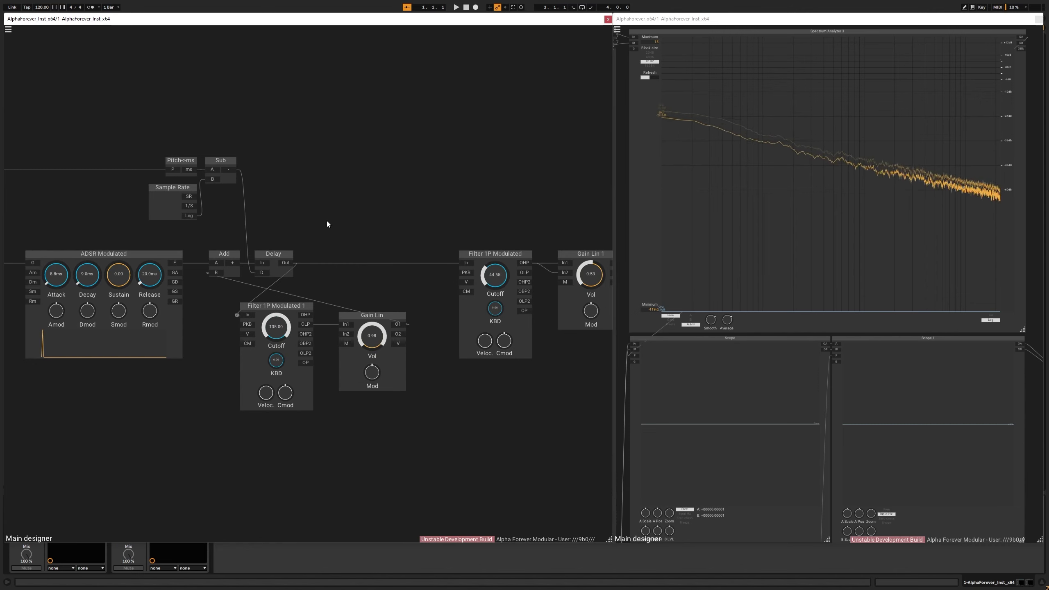
pyautogui.moveTo(281, 323); pyautogui.dragTo(275, 282)
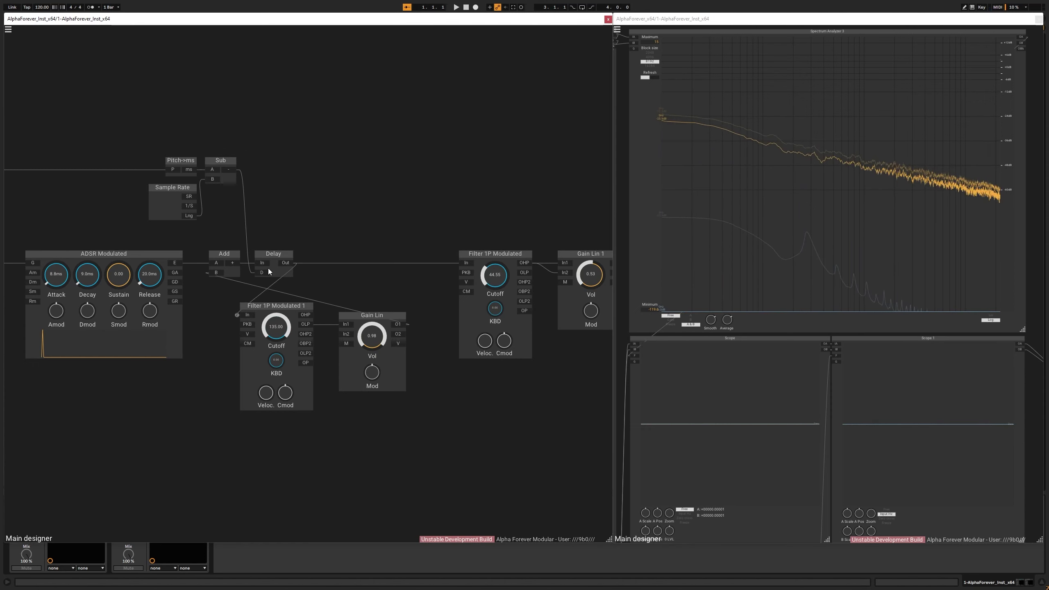
pyautogui.moveTo(281, 327); pyautogui.dragTo(304, 175)
# Move Filter 1P Modulated and Gain Lin 1 together closer to the feedback loop
pyautogui.scroll(-2, 403, 164)
pyautogui.moveTo(445, 242); pyautogui.dragTo(449, 244)
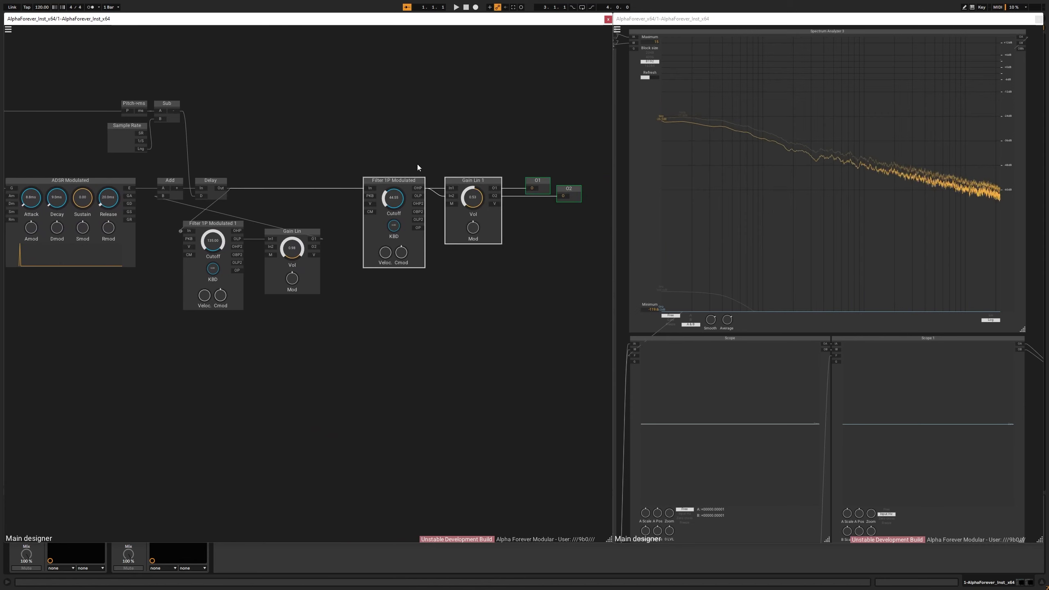
pyautogui.moveTo(398, 182); pyautogui.dragTo(369, 182)
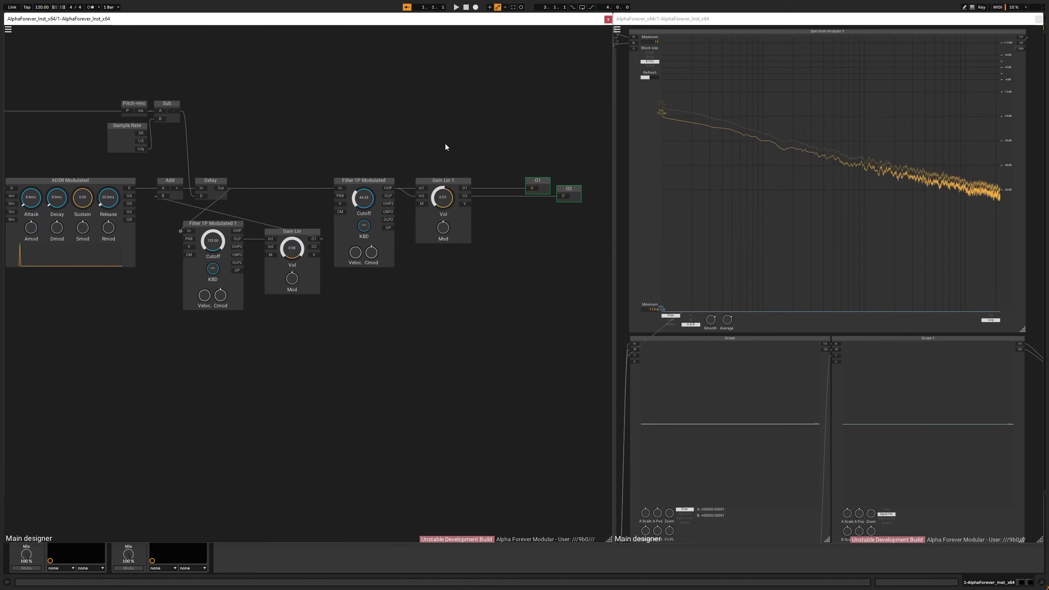
pyautogui.click(8, 30)
pyautogui.click(16, 42)
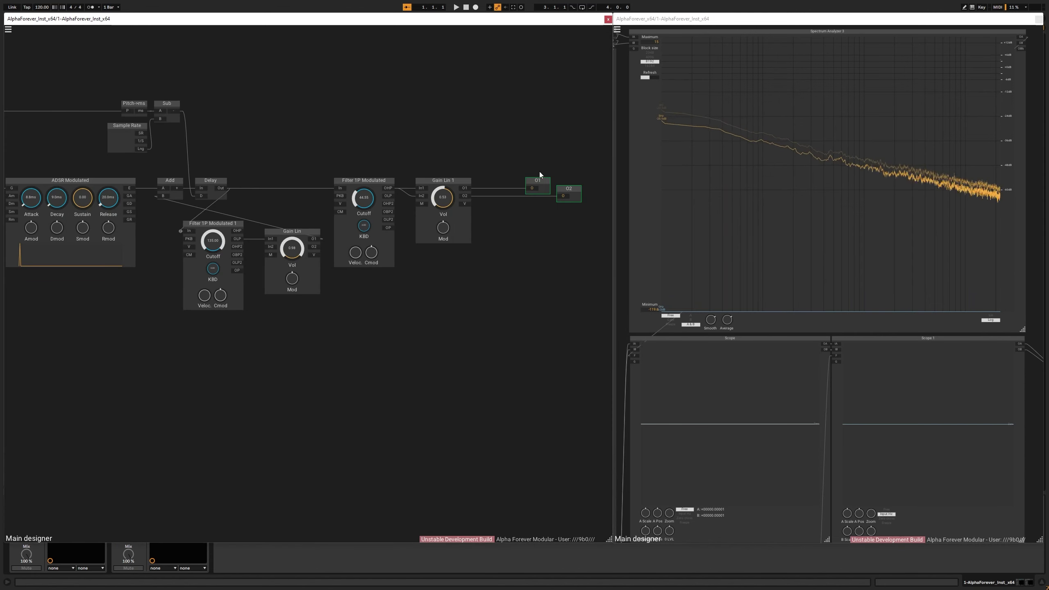
# Disconnect the O1 and O2 outputs from Gain Lin 1 and place both in the empty area below it
pyautogui.moveTo(519, 165); pyautogui.dragTo(604, 229)
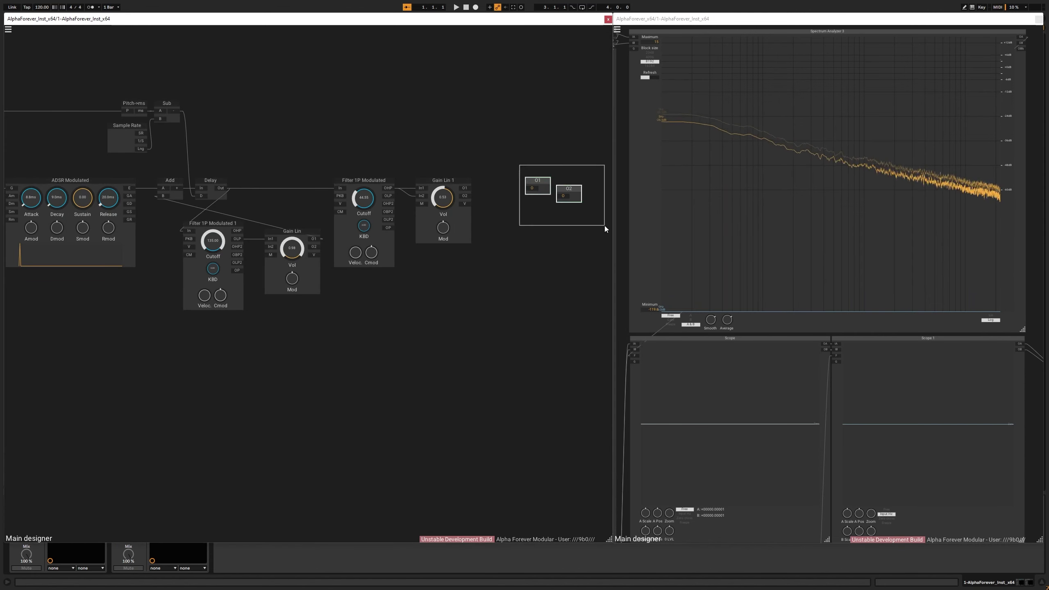
pyautogui.moveTo(537, 183); pyautogui.dragTo(491, 349)
pyautogui.moveTo(226, 323); pyautogui.dragTo(269, 311)
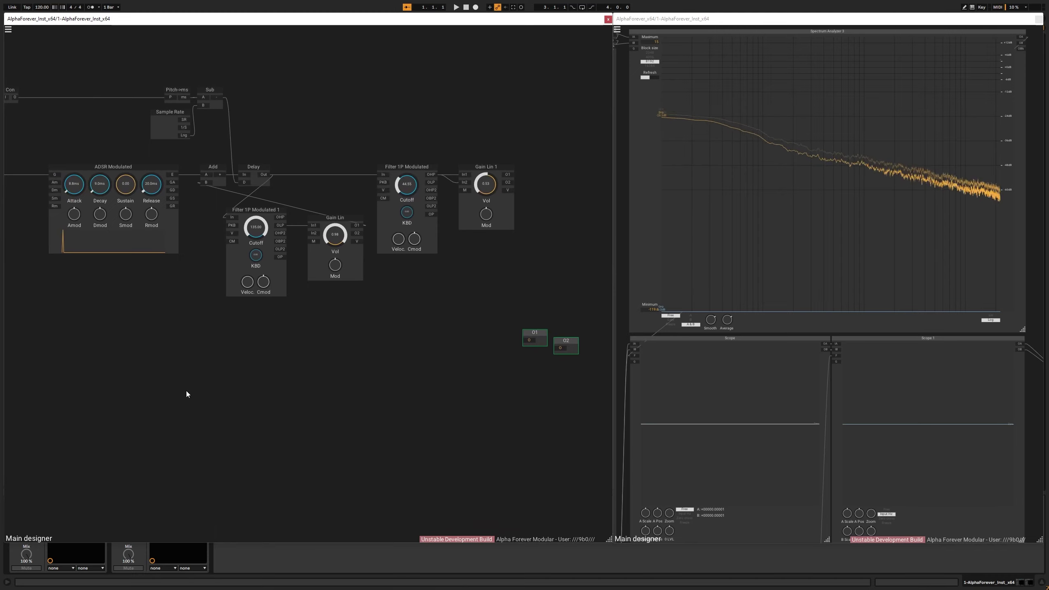
# Add an OSC Sine module in the empty area below the string patch
pyautogui.moveTo(189, 388); pyautogui.dragTo(292, 332)
pyautogui.moveTo(419, 340); pyautogui.dragTo(265, 301)
pyautogui.rightClick(198, 280)
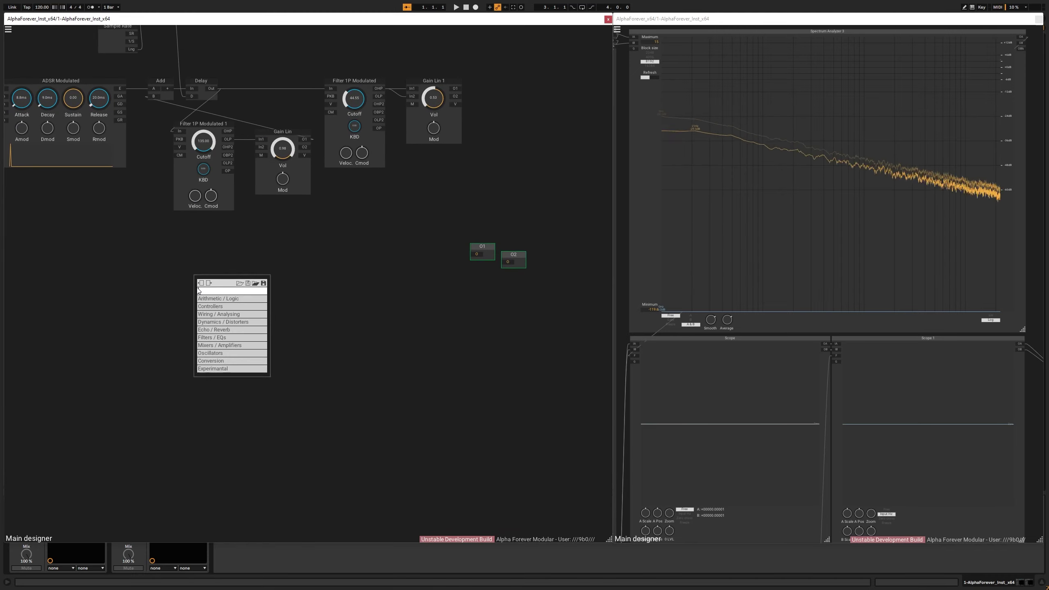
pyautogui.write('osc')
pyautogui.click(281, 298)
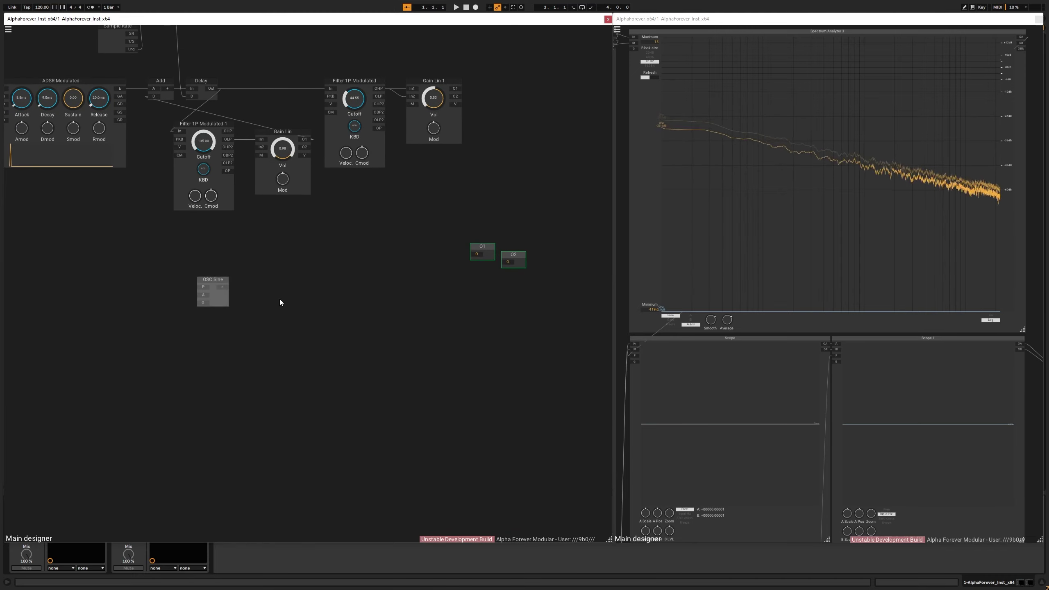
pyautogui.moveTo(141, 290); pyautogui.dragTo(225, 290)
pyautogui.scroll(3, 219, 293)
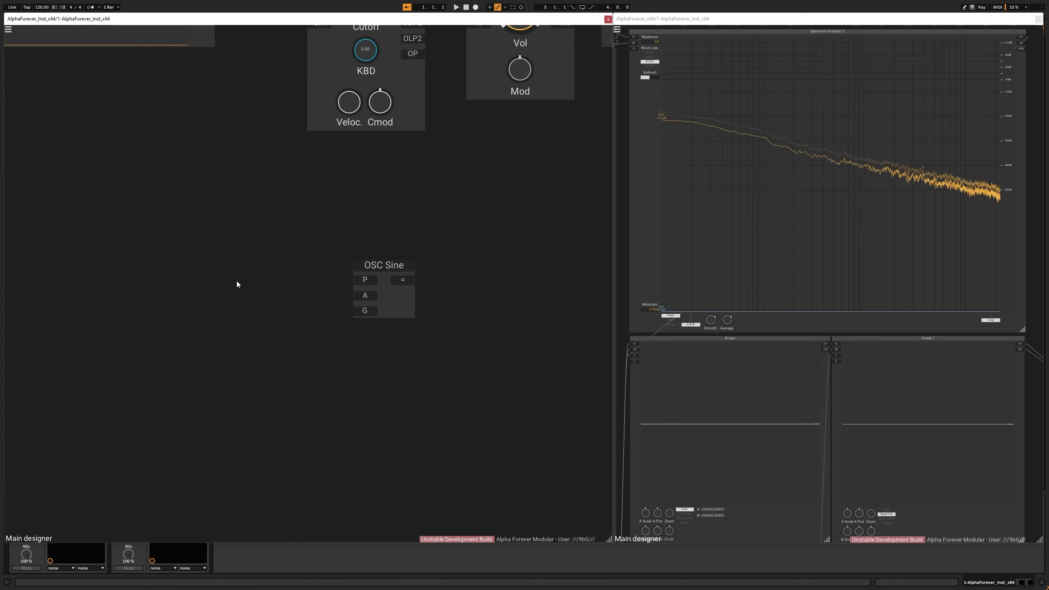
pyautogui.click(361, 280)
pyautogui.write('hz')
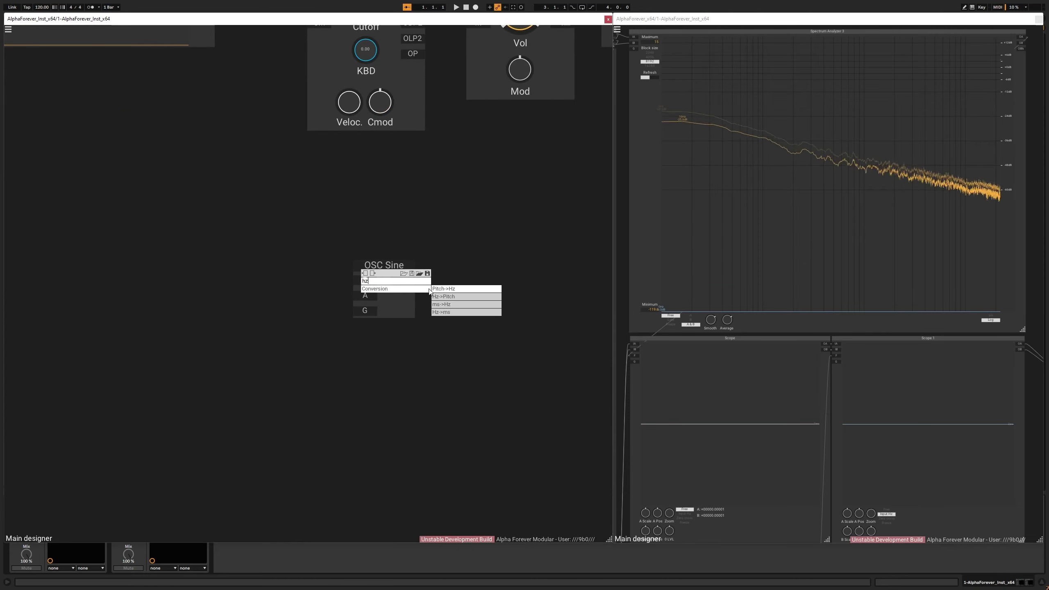
pyautogui.click(348, 275)
# Create a knob on OSC Sine's P input, set its maximum to 150 and switch it to Step mode
pyautogui.rightClick(364, 282)
pyautogui.moveTo(315, 269); pyautogui.dragTo(139, 267)
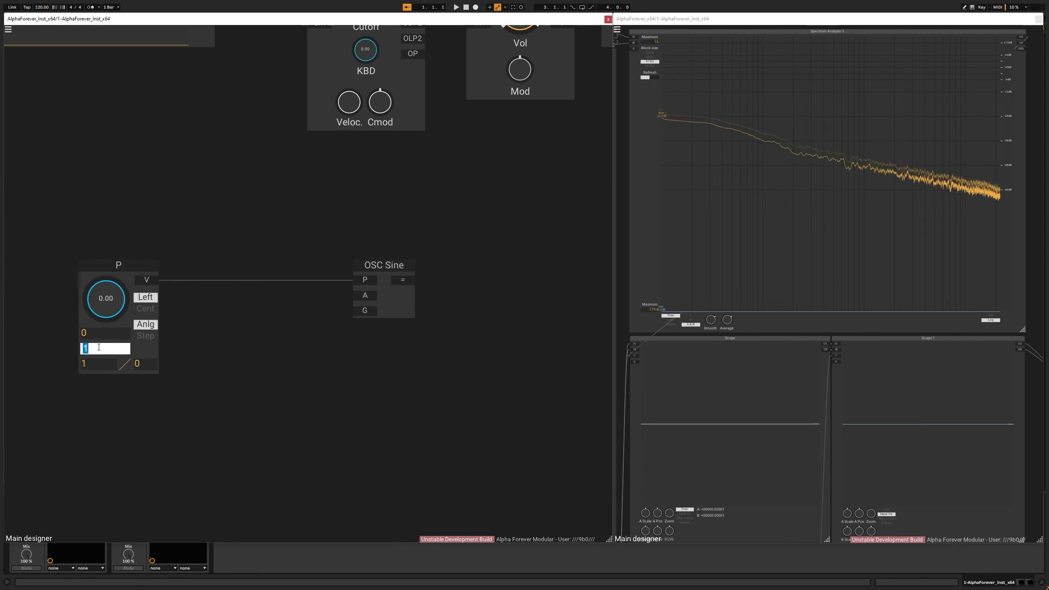
pyautogui.write('150')
pyautogui.press('Return')
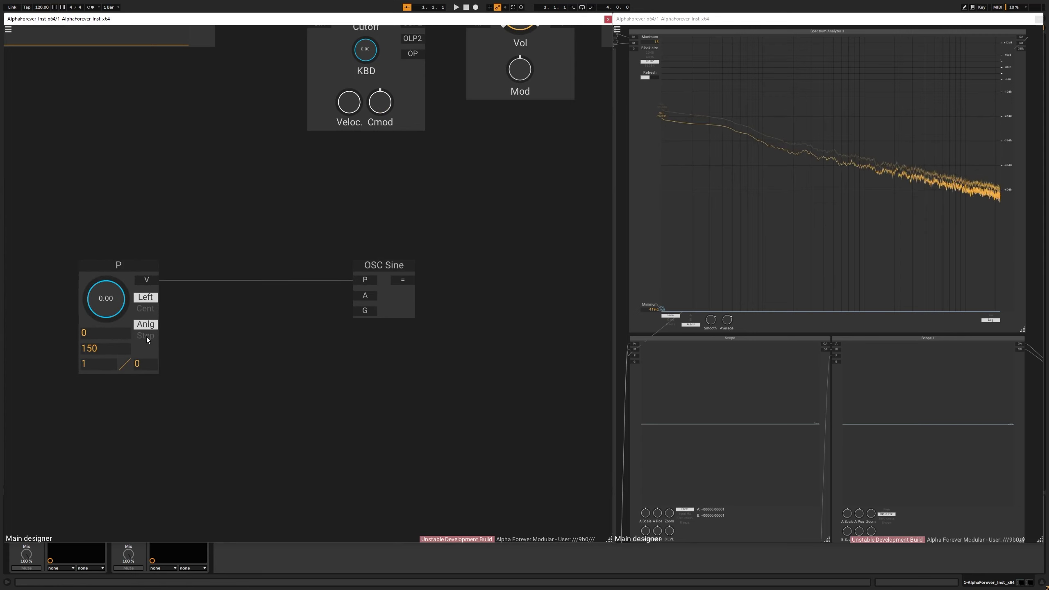
# Create a constant of 1 on OSC Sine's A input and move the P knob closer to it
pyautogui.rightClick(363, 295)
pyautogui.moveTo(126, 264); pyautogui.dragTo(181, 264)
pyautogui.click(284, 289)
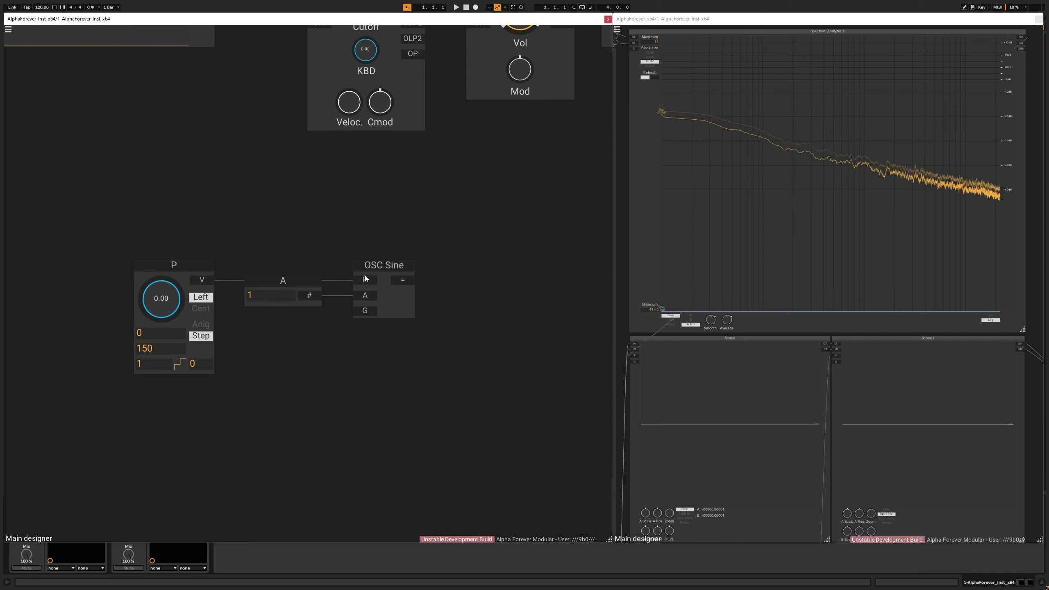
# Add a Scope module fed by OSC Sine's output into its IA input
pyautogui.moveTo(413, 243); pyautogui.dragTo(324, 246)
pyautogui.rightClick(313, 282)
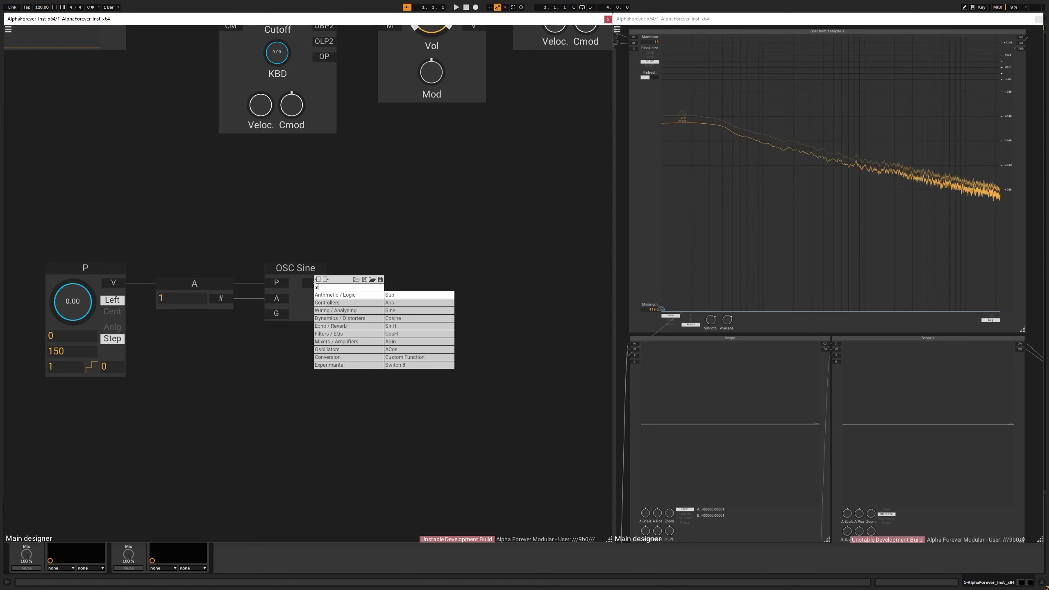
pyautogui.write('sc')
pyautogui.click(426, 296)
# Stack the P knob above the A constant, close beside OSC Sine
pyautogui.scroll(-4, 377, 200)
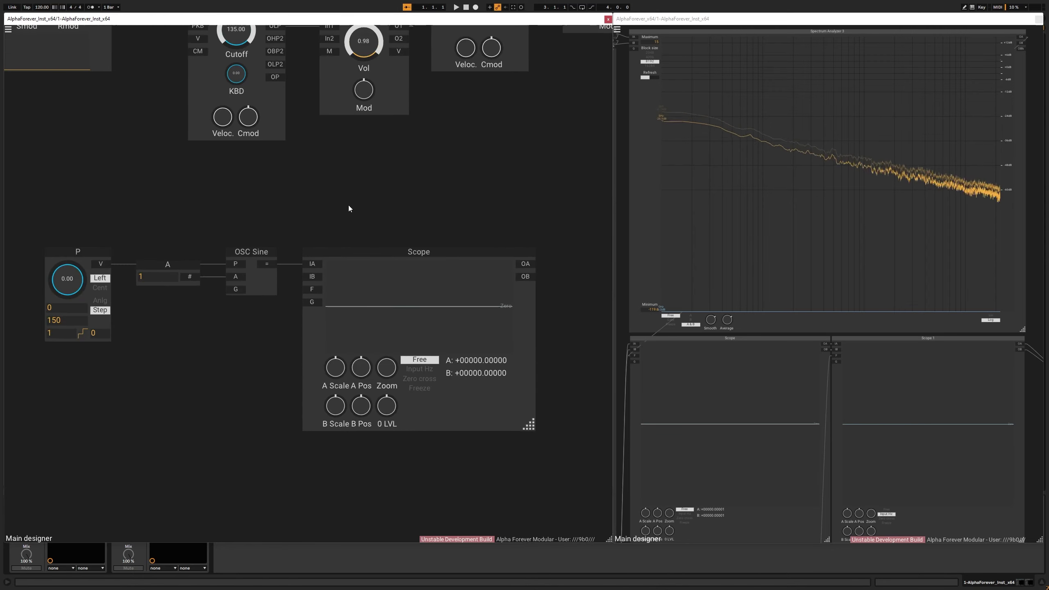
pyautogui.moveTo(349, 244); pyautogui.dragTo(365, 244)
pyautogui.moveTo(131, 245); pyautogui.dragTo(193, 179)
# Connect the P knob through a Pitch->Hz module to the Scope's F input and set the Scope to Input Hz
pyautogui.moveTo(97, 377); pyautogui.dragTo(331, 277)
pyautogui.write('hz')
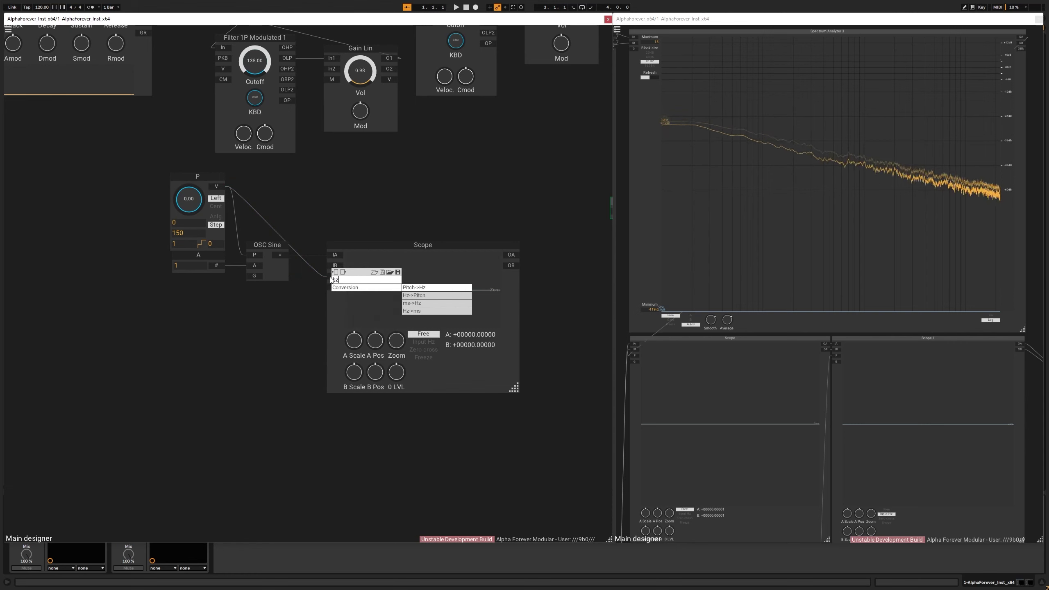
pyautogui.click(416, 288)
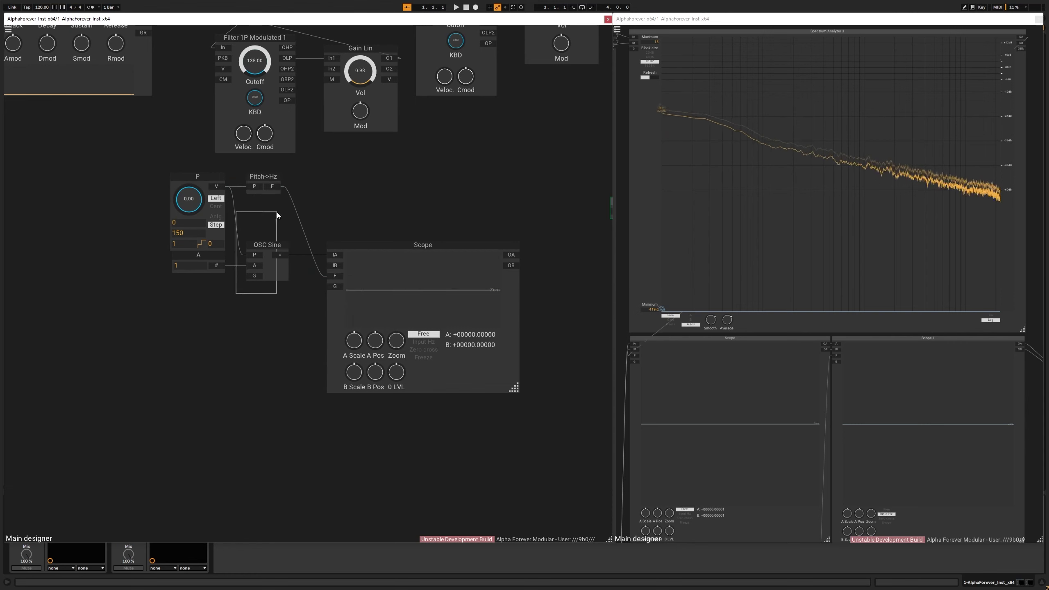
pyautogui.press('Right')
pyautogui.click(327, 182)
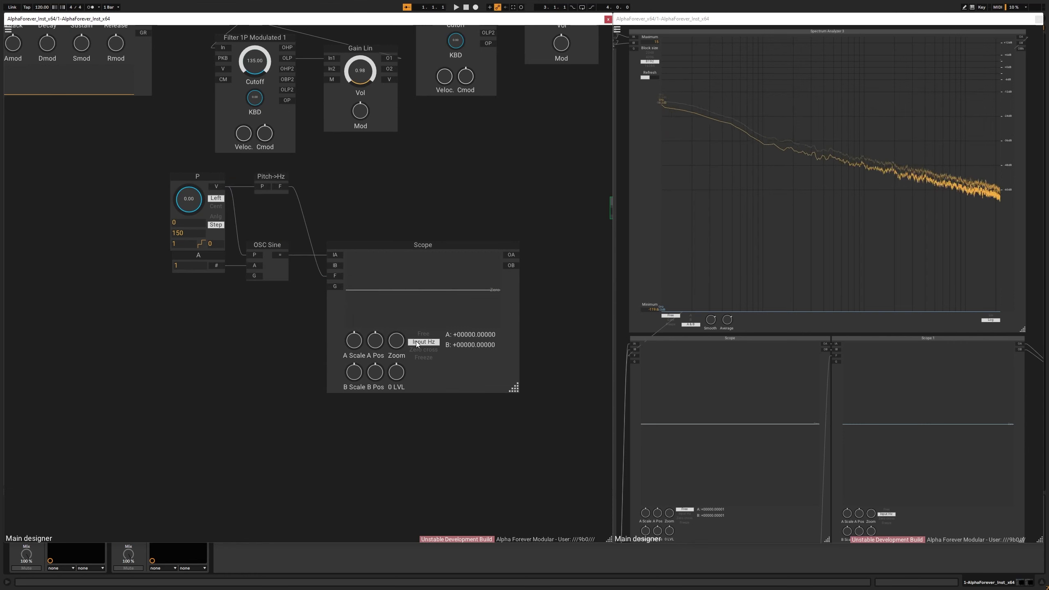
# Add a Gain Lin module after the Scope's OA output and connect it to the O1 and O2 outputs
pyautogui.moveTo(433, 156); pyautogui.dragTo(306, 205)
pyautogui.moveTo(517, 250); pyautogui.dragTo(558, 285)
pyautogui.rightClick(378, 290)
pyautogui.write('gain')
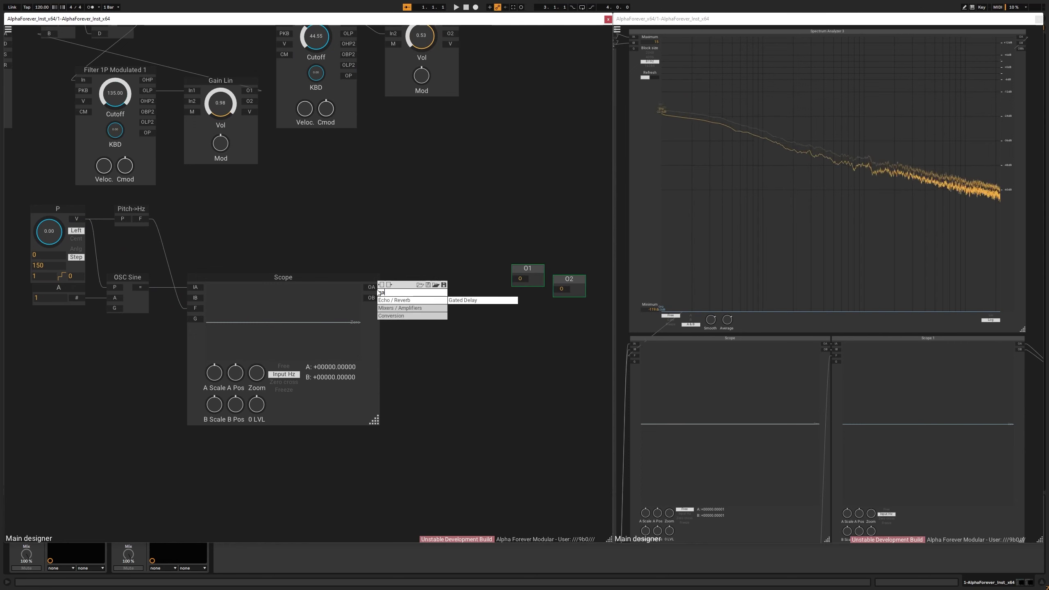
pyautogui.click(447, 299)
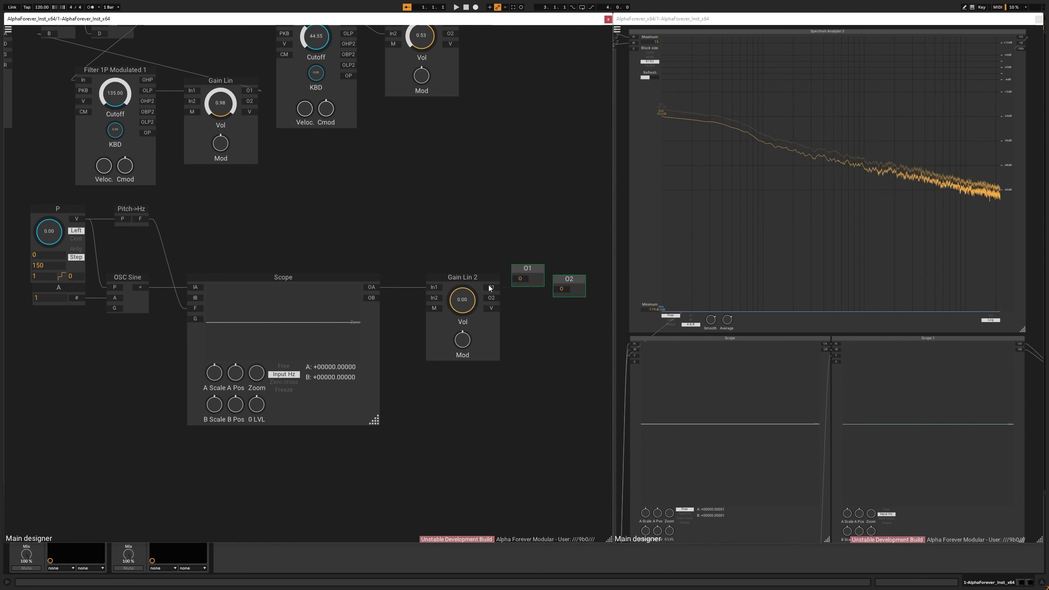
pyautogui.moveTo(515, 280); pyautogui.dragTo(480, 290)
pyautogui.moveTo(557, 287); pyautogui.dragTo(513, 296)
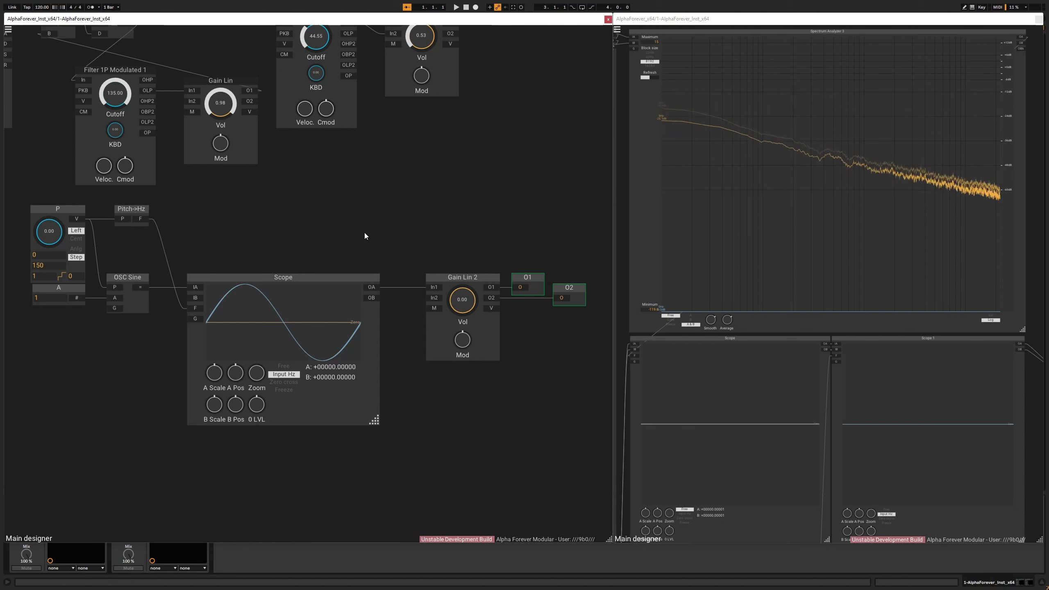
# Set the P knob feeding OSC Sine to 70.00
pyautogui.moveTo(143, 211); pyautogui.dragTo(152, 211)
pyautogui.moveTo(207, 247); pyautogui.dragTo(298, 230)
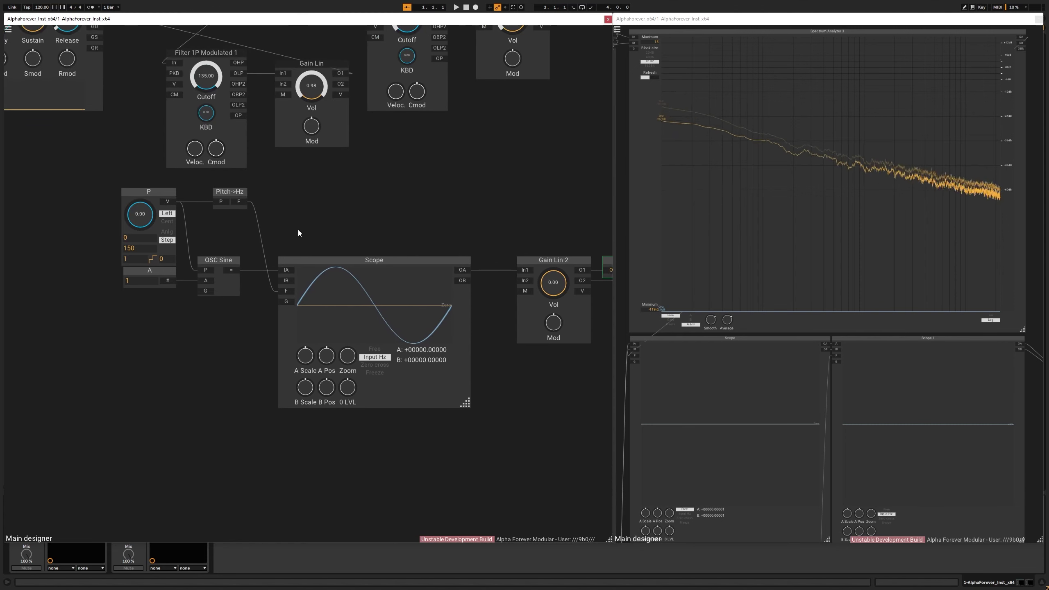
pyautogui.moveTo(149, 222); pyautogui.dragTo(153, 194)
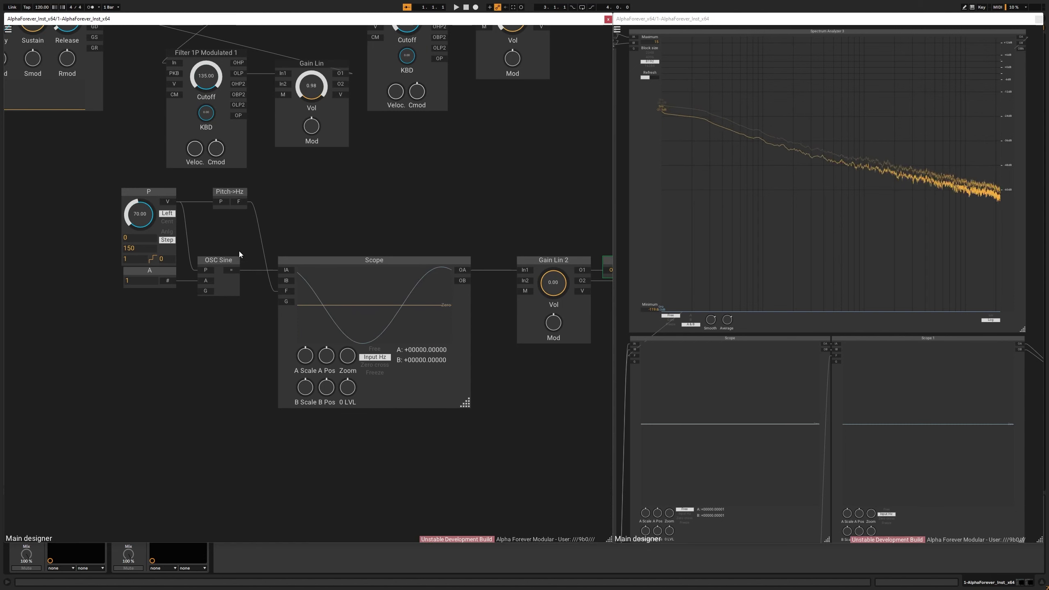
# Shift the sine source modules away from the Scope and add a Filter 1P Modulated below OSC Sine
pyautogui.moveTo(306, 239); pyautogui.dragTo(289, 245)
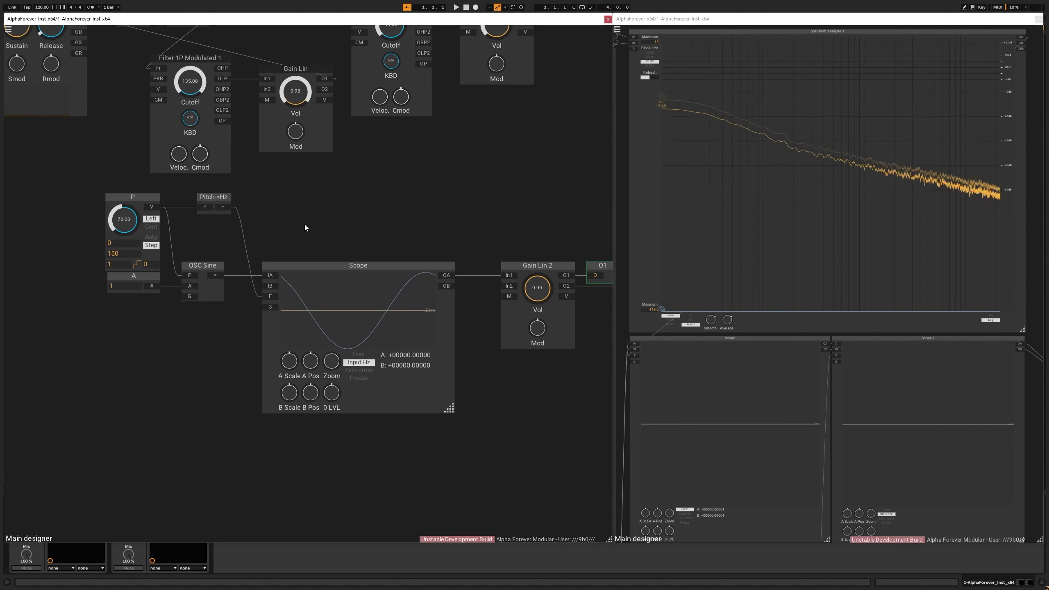
pyautogui.moveTo(84, 323); pyautogui.dragTo(165, 193)
pyautogui.rightClick(136, 334)
pyautogui.write('filter')
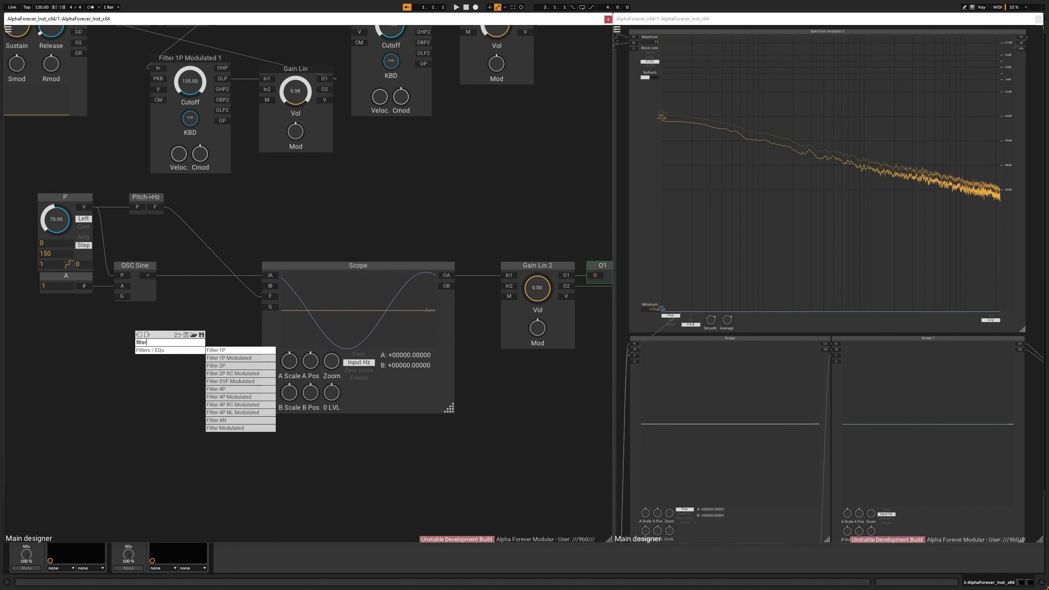
pyautogui.click(228, 358)
pyautogui.scroll(1, 415, 226)
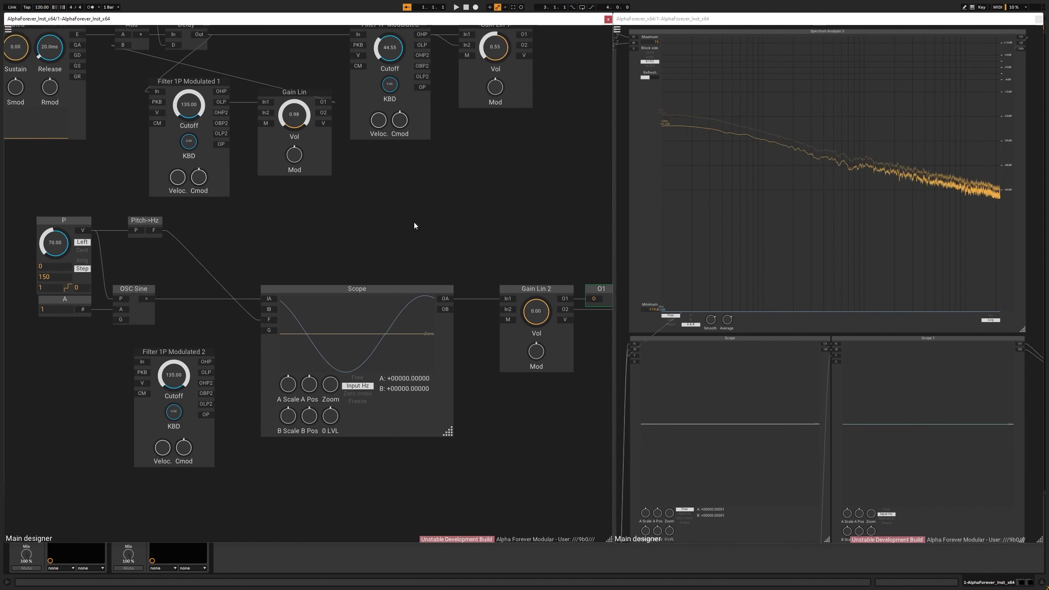
# Wire OSC Sine's output to the new filter's In and place the filter directly beneath OSC Sine
pyautogui.moveTo(262, 212); pyautogui.dragTo(376, 186)
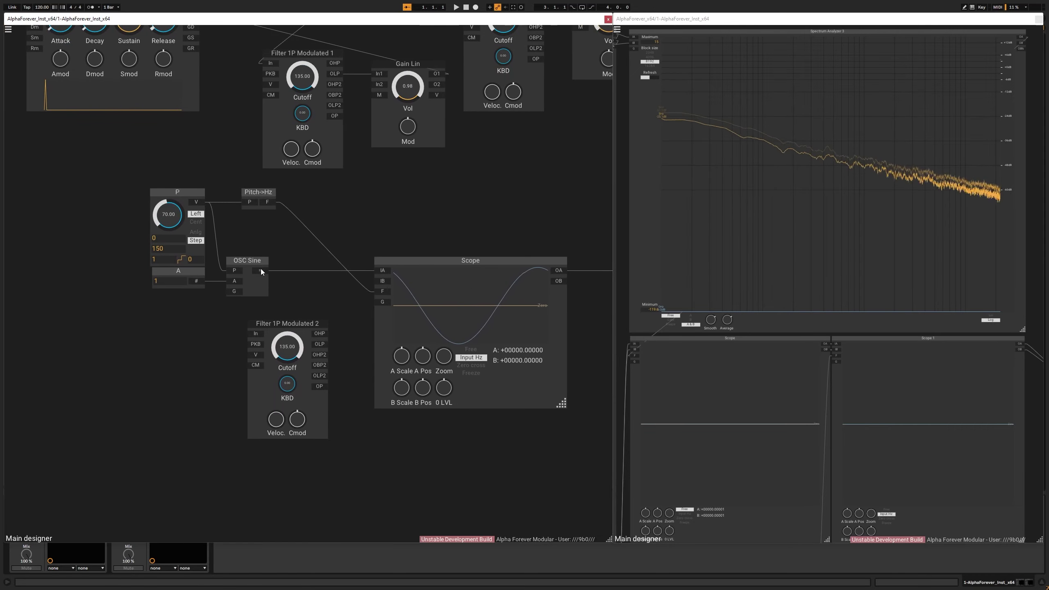
pyautogui.moveTo(250, 332); pyautogui.dragTo(255, 308)
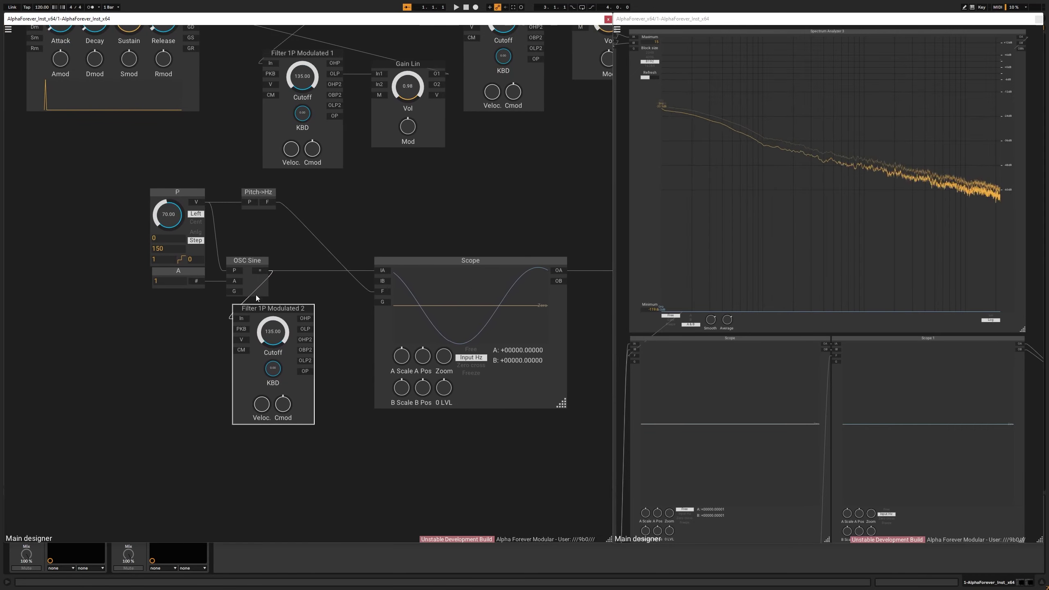
pyautogui.press('l')
pyautogui.click(317, 274)
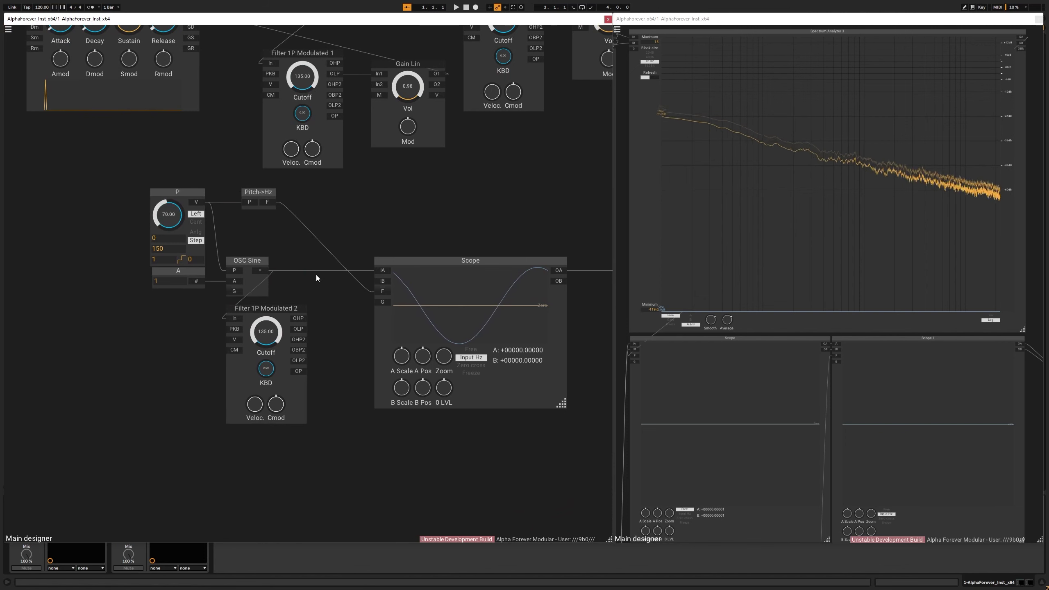
# Route the new filter's OLP output to the Scope's IB and let P control its cutoff through CM, with Cutoff at 0.00 and Cmod at maximum
pyautogui.moveTo(297, 329); pyautogui.dragTo(383, 282)
pyautogui.moveTo(266, 332); pyautogui.dragTo(289, 443)
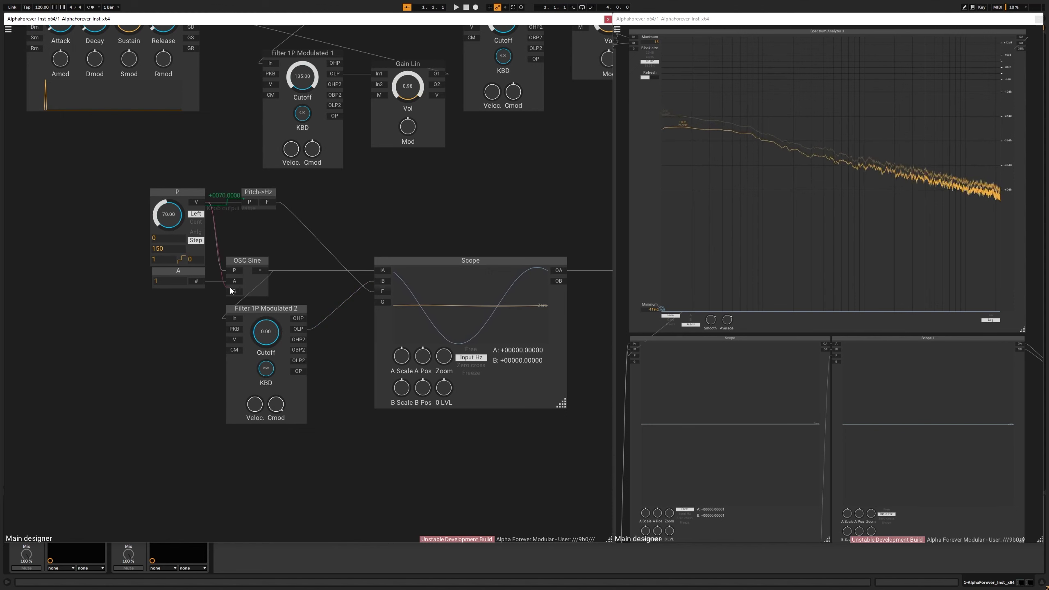
pyautogui.moveTo(227, 348); pyautogui.dragTo(229, 351)
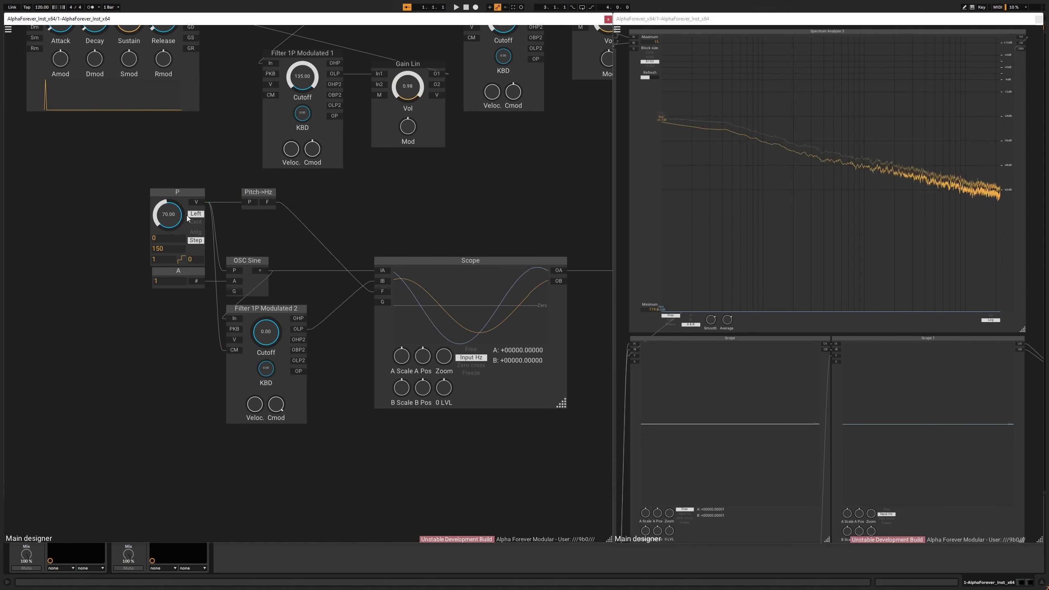
pyautogui.moveTo(186, 193); pyautogui.dragTo(192, 194)
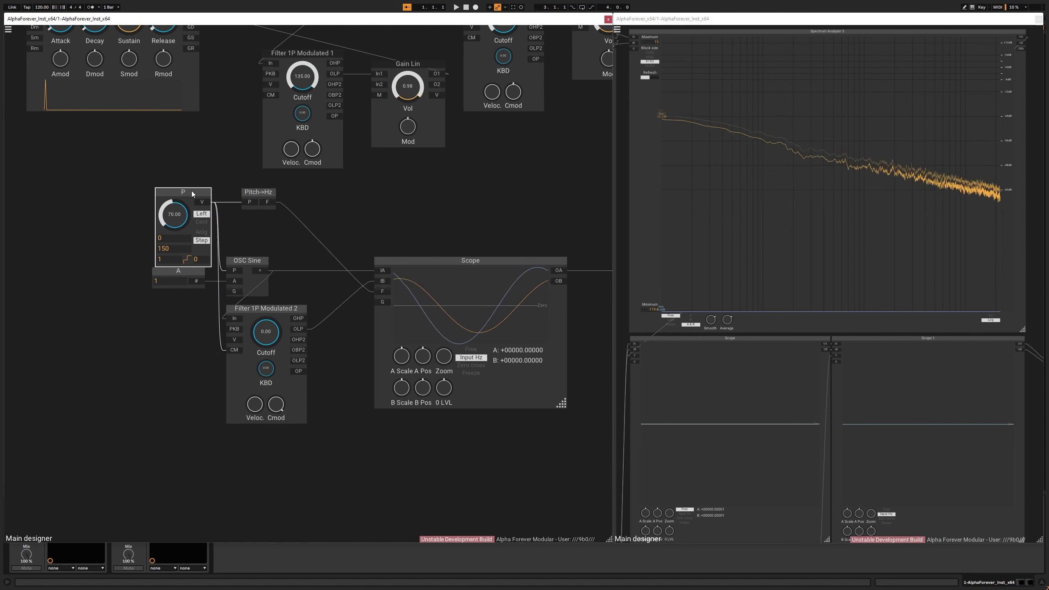
pyautogui.click(331, 234)
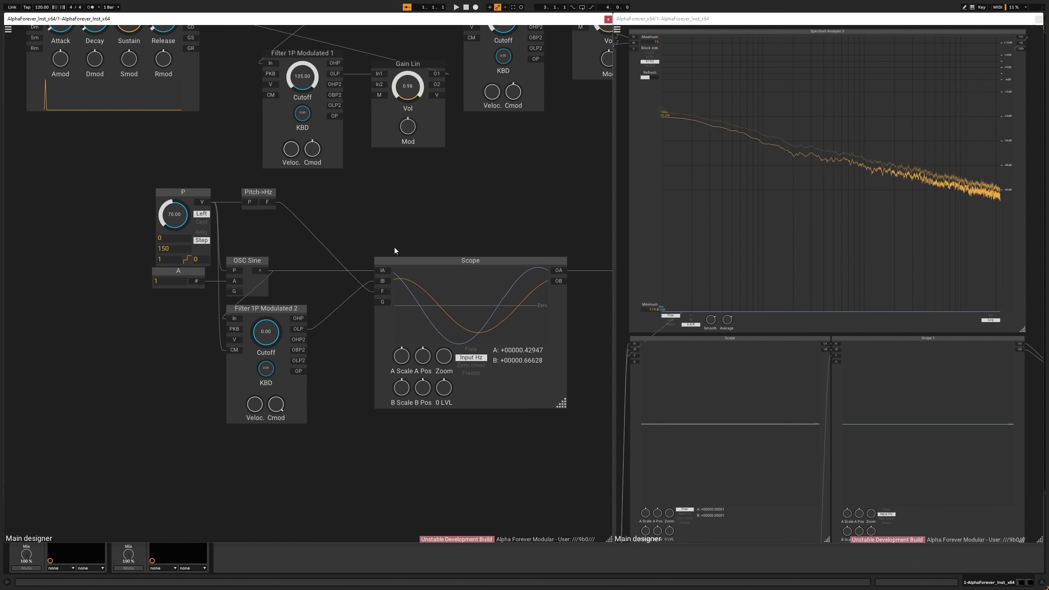
# Nudge the Pitch->Hz module slightly closer to the P knob
pyautogui.moveTo(305, 295); pyautogui.dragTo(222, 169)
pyautogui.press('Left')
pyautogui.press('Right')
pyautogui.click(314, 222)
# Limit the P knob's maximum to 135 and set its value to 92.00
pyautogui.moveTo(171, 223); pyautogui.dragTo(180, 189)
pyautogui.click(171, 244)
pyautogui.doubleClick(176, 247)
pyautogui.write('135')
pyautogui.press('Return')
pyautogui.moveTo(175, 227); pyautogui.dragTo(187, 180)
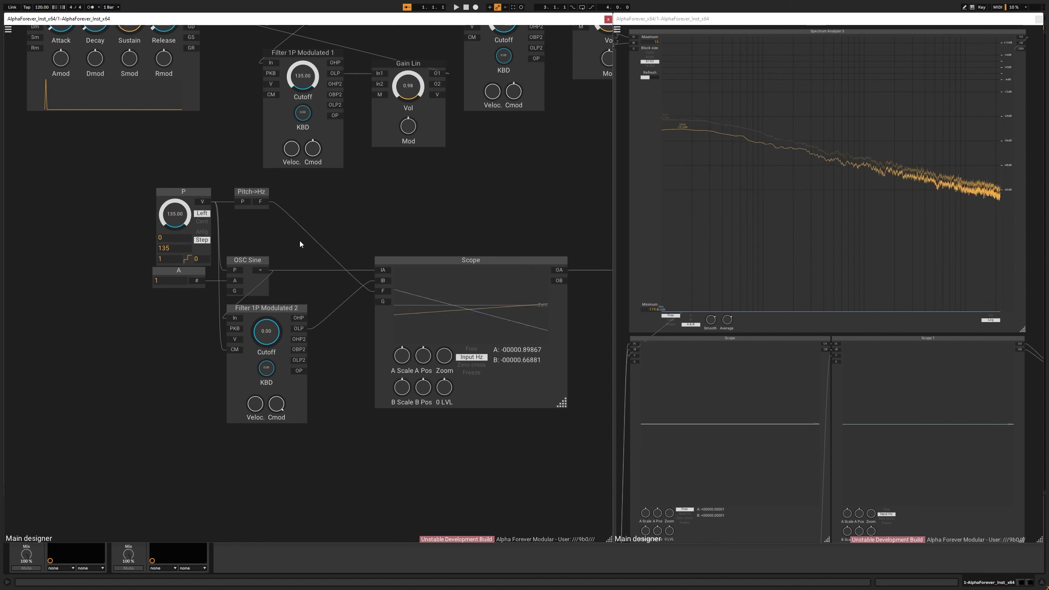
pyautogui.moveTo(176, 218); pyautogui.dragTo(181, 241)
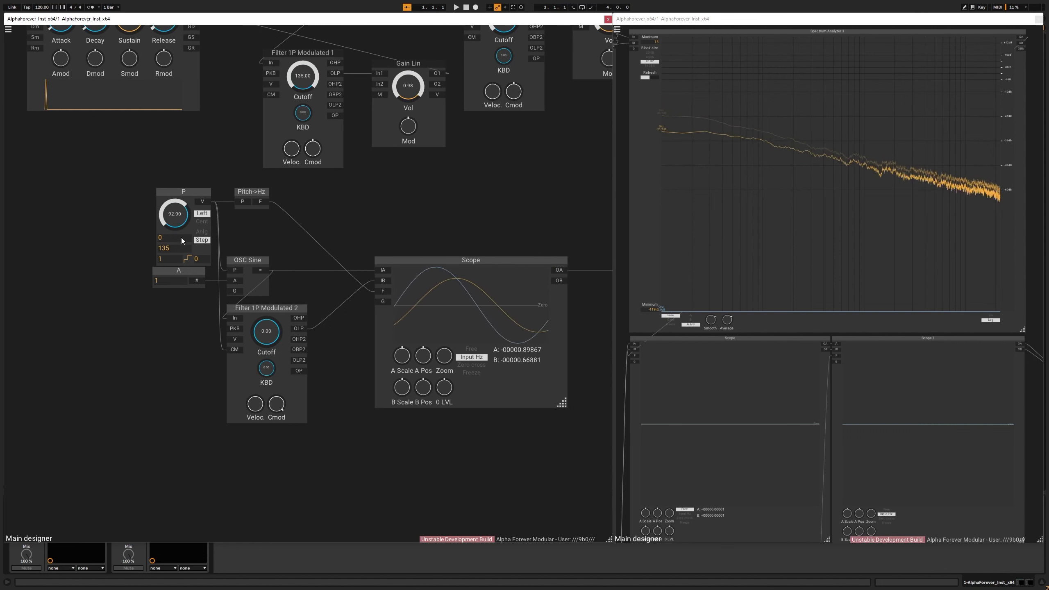
# Insert a Delay module between OSC Sine's output and the Scope's IA input, placed in line with OSC Sine
pyautogui.moveTo(123, 161); pyautogui.dragTo(349, 490)
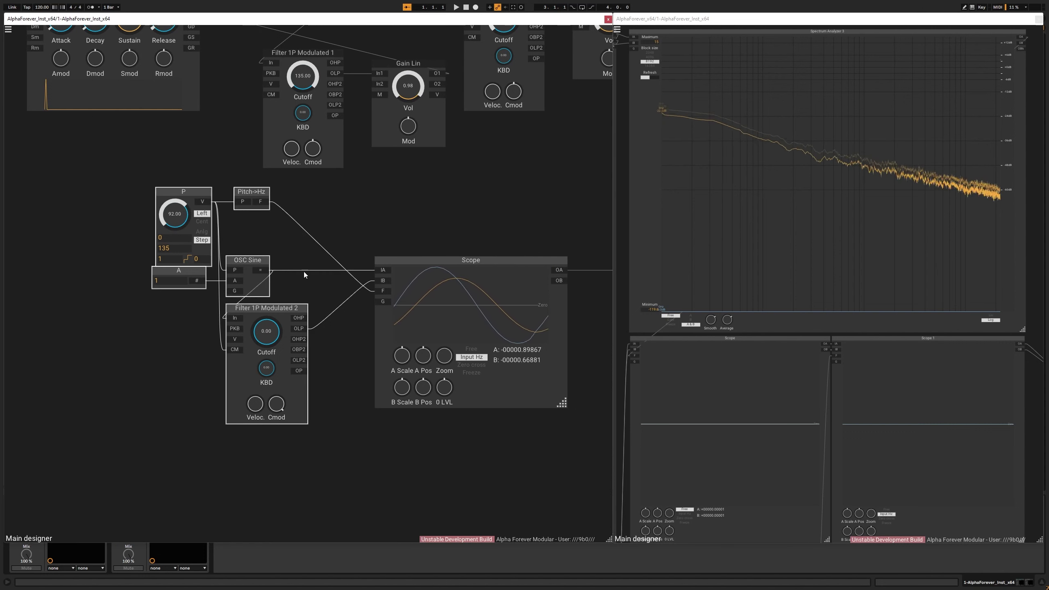
pyautogui.doubleClick(299, 259)
pyautogui.write('dela')
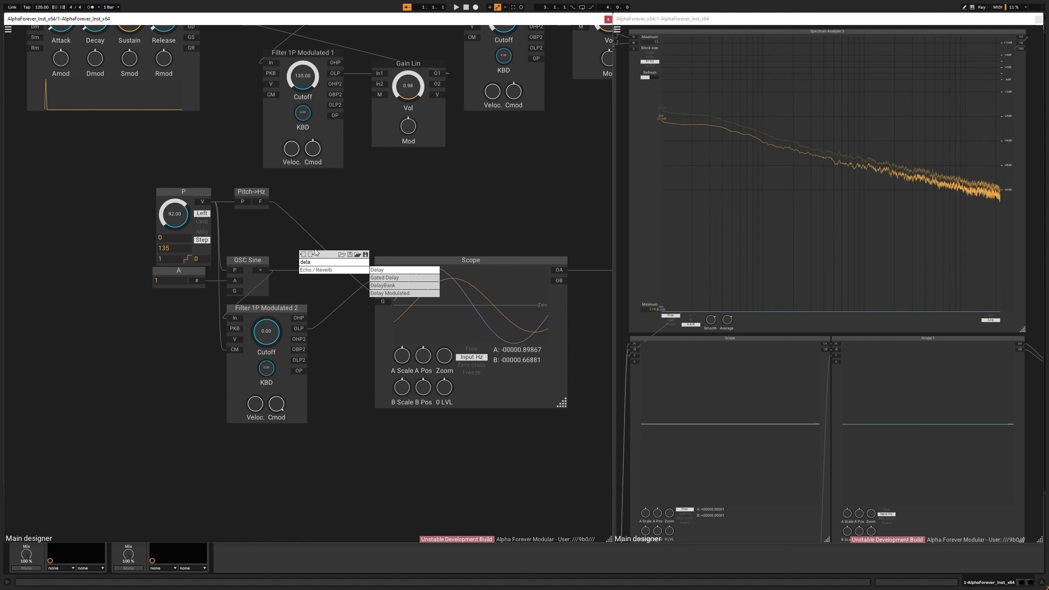
pyautogui.click(376, 270)
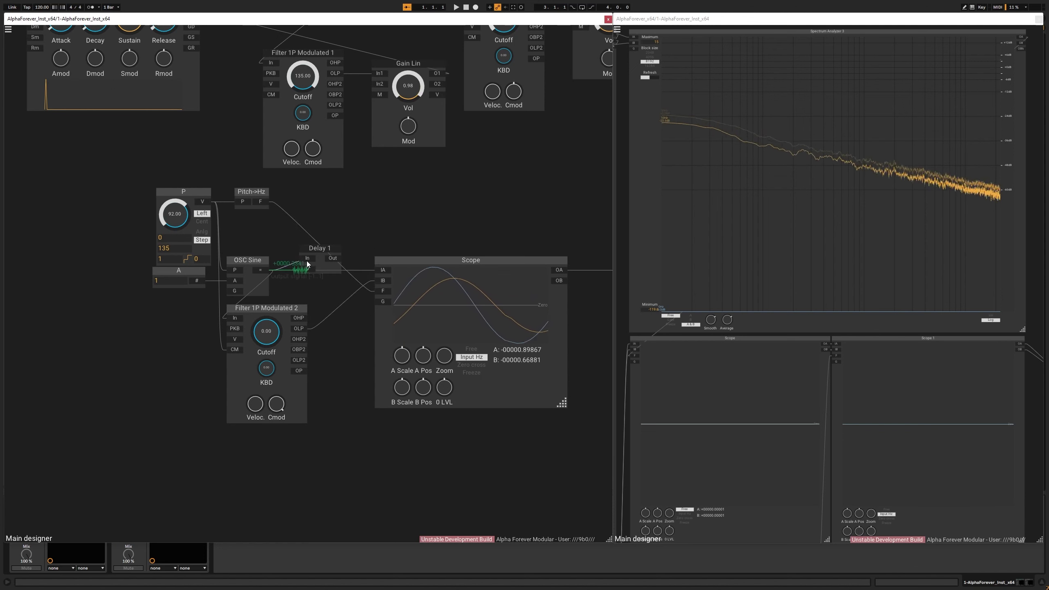
pyautogui.moveTo(336, 272); pyautogui.dragTo(364, 249)
# Align the right edge of the Pitch->Hz module with the delay module beneath it
pyautogui.click(302, 225)
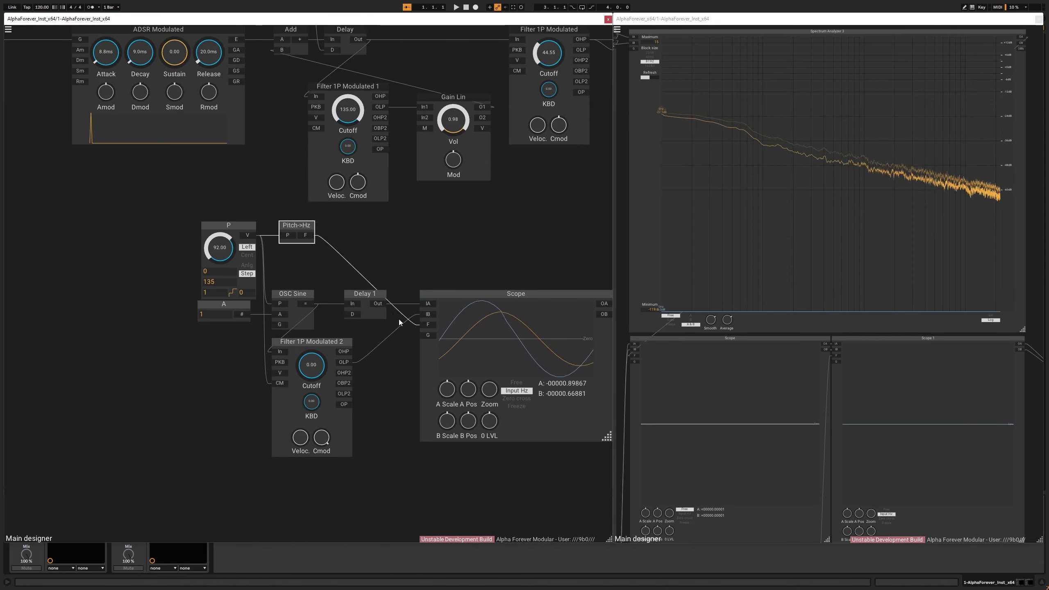
pyautogui.keyDown('shift'); pyautogui.click(381, 299); pyautogui.keyUp('shift')
pyautogui.hotkey('shift', 'Right')
pyautogui.click(140, 329)
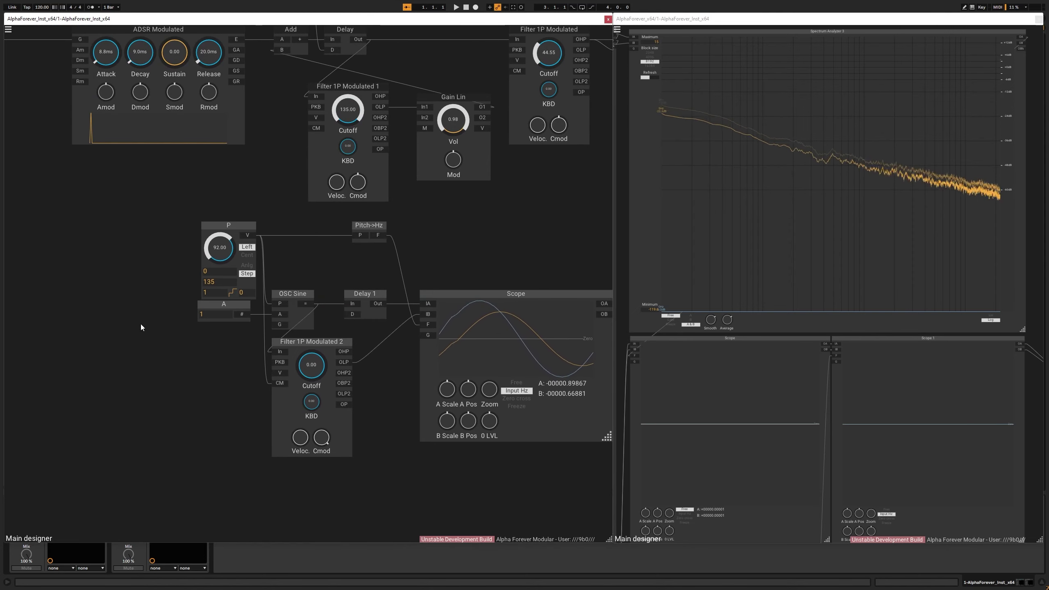
# Move the Gain Lin module after the Scope, together with O1 and O2, closer to the Scope
pyautogui.moveTo(462, 246); pyautogui.dragTo(449, 312)
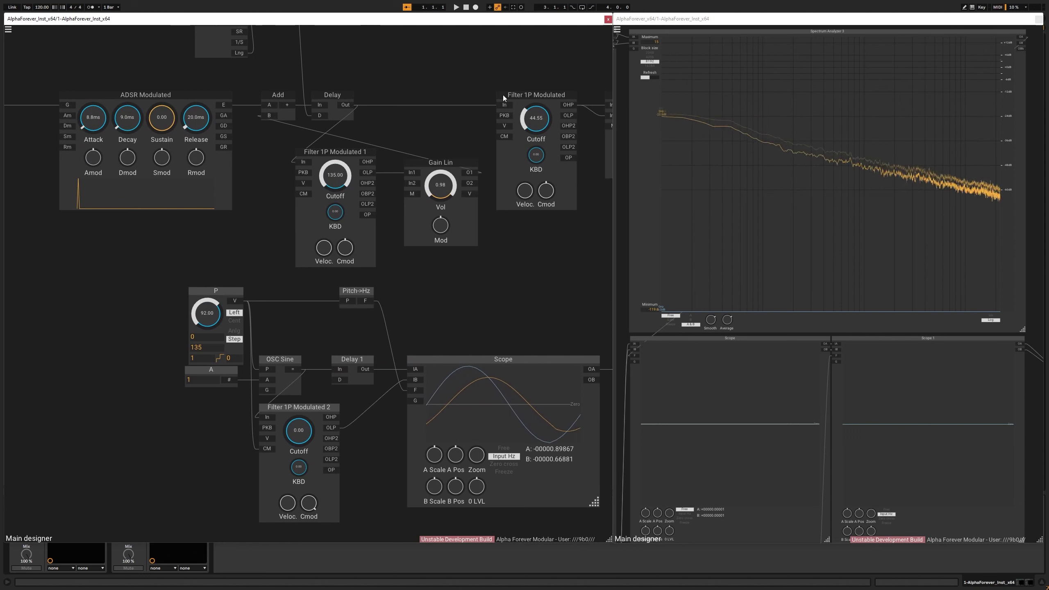
pyautogui.scroll(-3, 453, 293)
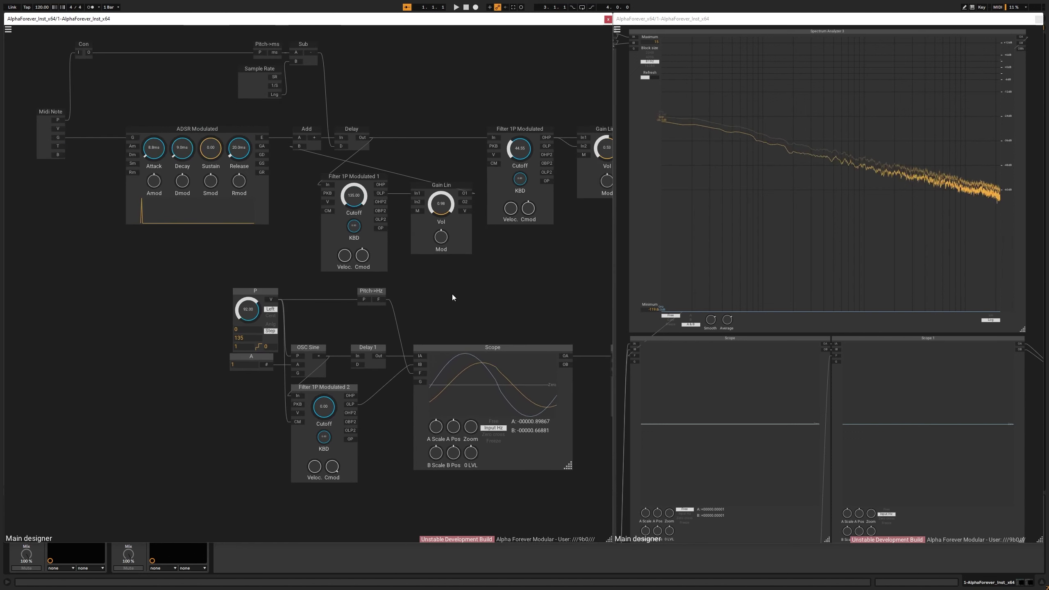
pyautogui.moveTo(537, 305); pyautogui.dragTo(712, 430)
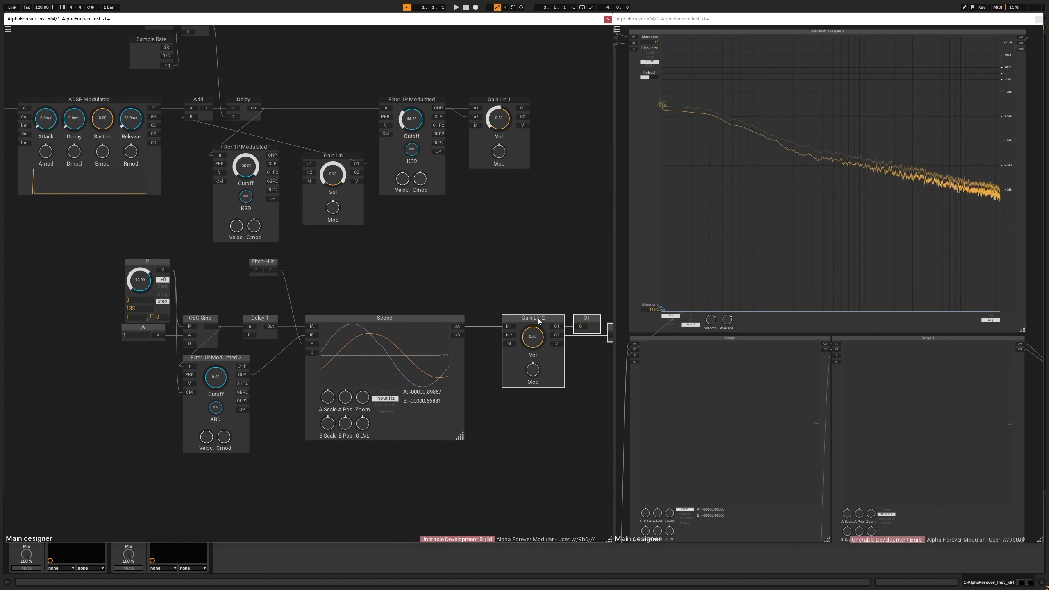
pyautogui.moveTo(539, 322); pyautogui.dragTo(516, 321)
# Move the entire sine, filter and scope circuit lower, farther from the plucked-string patch
pyautogui.moveTo(90, 251); pyautogui.dragTo(603, 414)
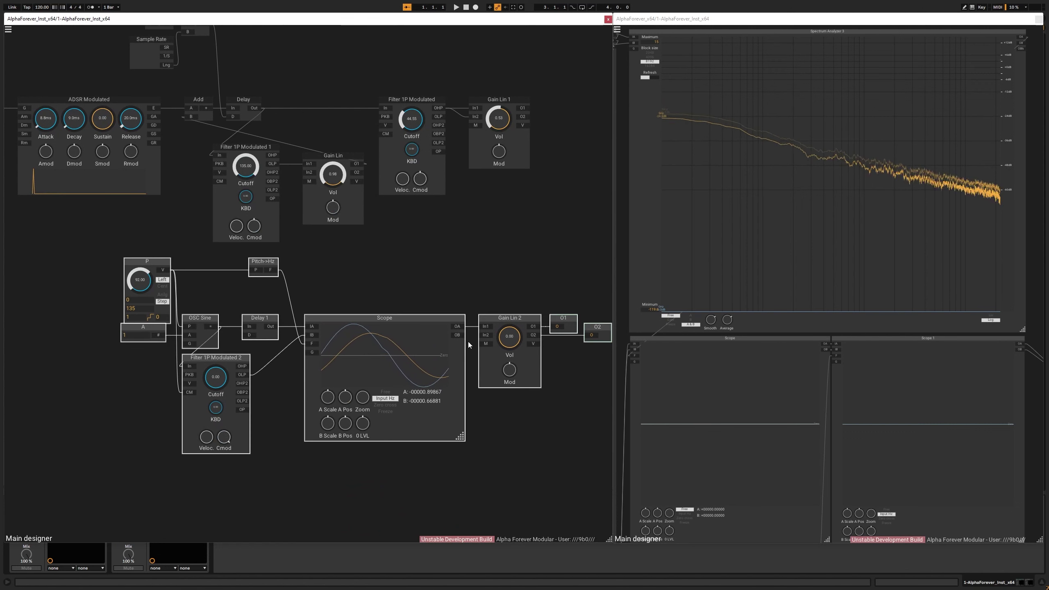
pyautogui.moveTo(365, 319); pyautogui.dragTo(309, 391)
pyautogui.moveTo(346, 340); pyautogui.dragTo(492, 283)
pyautogui.click(454, 283)
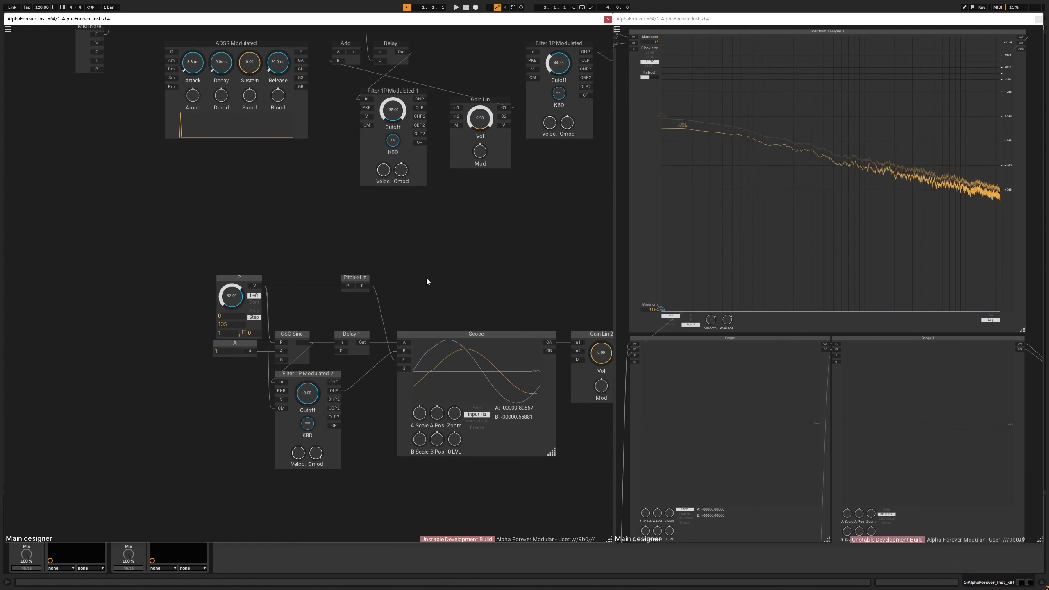
pyautogui.moveTo(326, 263); pyautogui.dragTo(385, 376)
pyautogui.click(415, 301)
# Add a Sample Rate module in the empty area above the P knob
pyautogui.scroll(2, 414, 300)
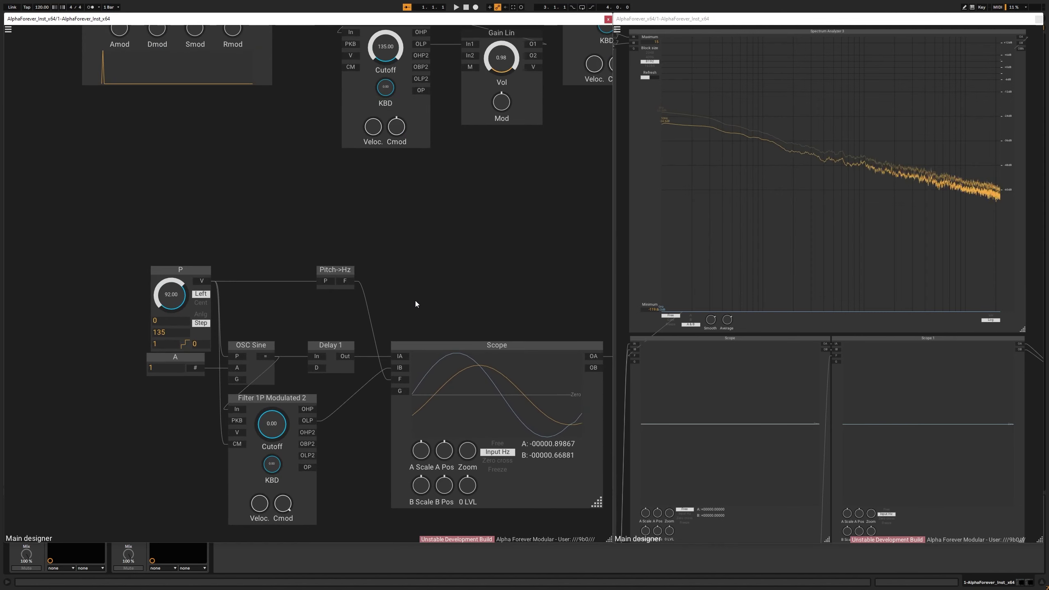
pyautogui.rightClick(169, 204)
pyautogui.write('sam')
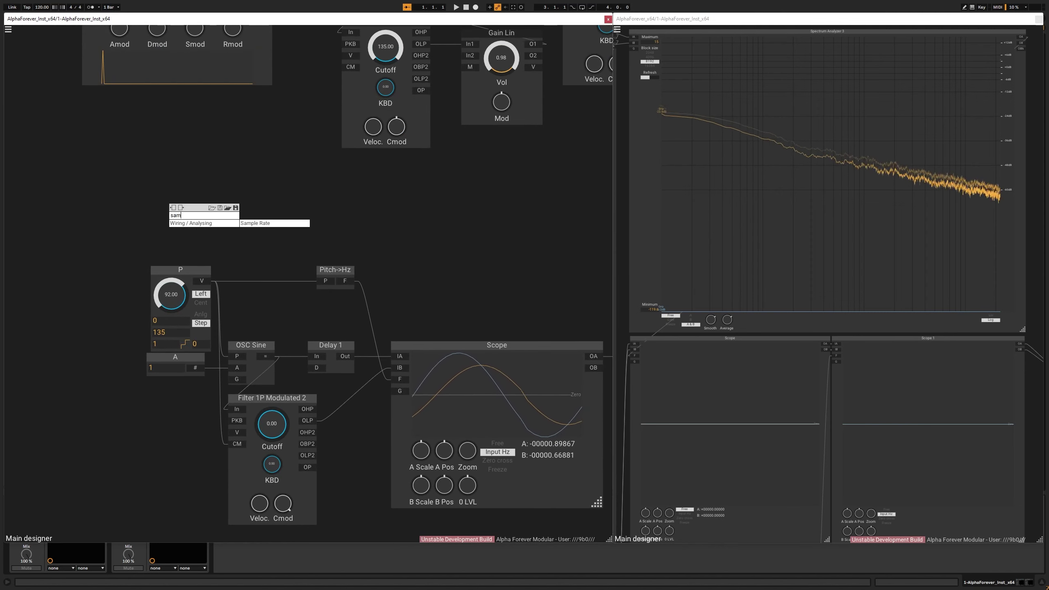
pyautogui.write('ple')
pyautogui.click(262, 224)
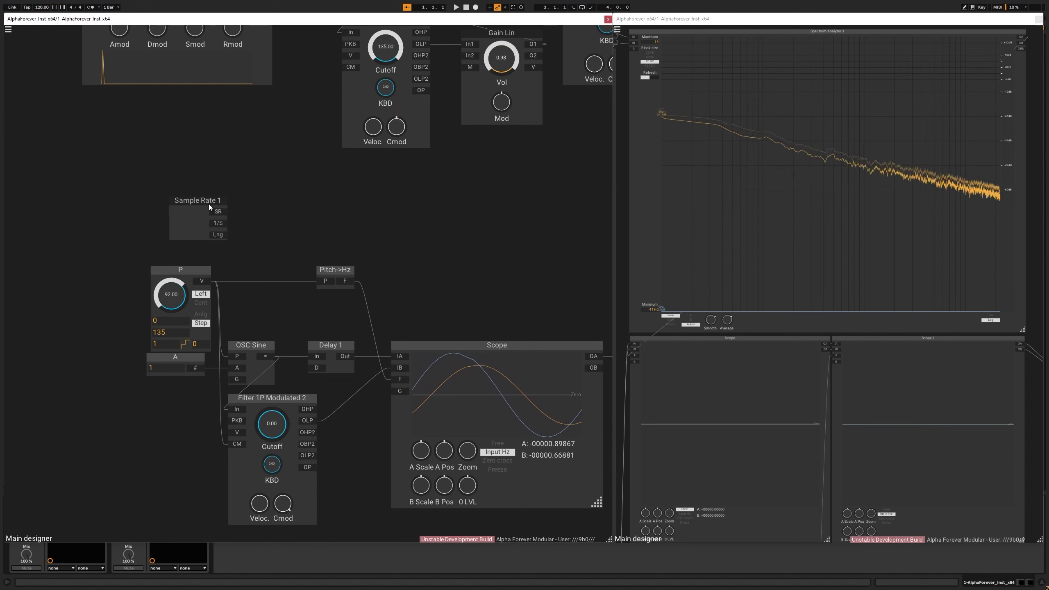
# Place the new Sample Rate module directly above the P knob and align it and the A constant with the knob's right edge
pyautogui.moveTo(208, 203); pyautogui.dragTo(188, 193)
pyautogui.moveTo(115, 263); pyautogui.dragTo(223, 434)
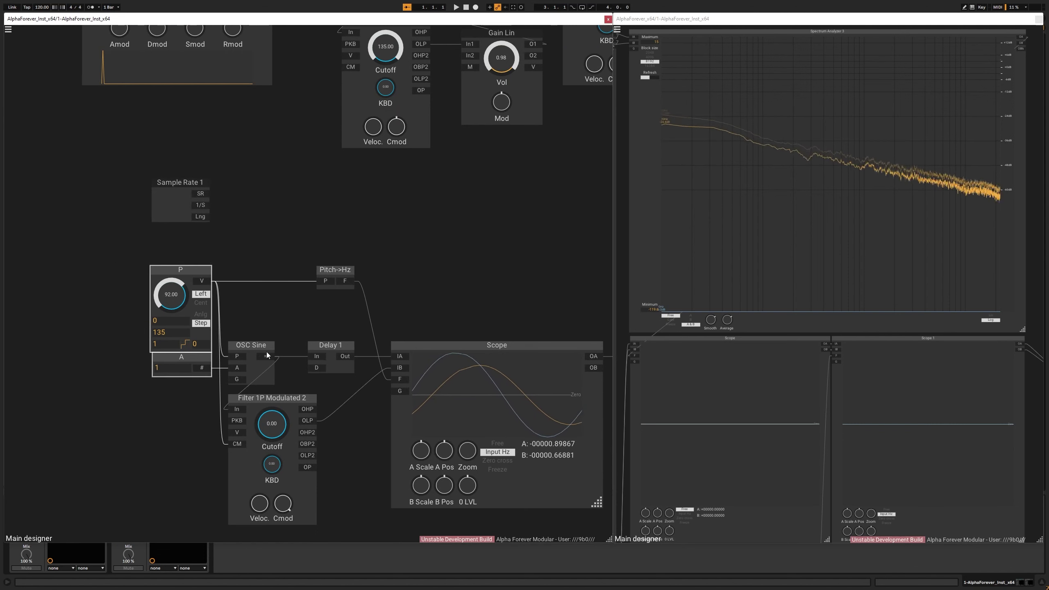
pyautogui.click(256, 324)
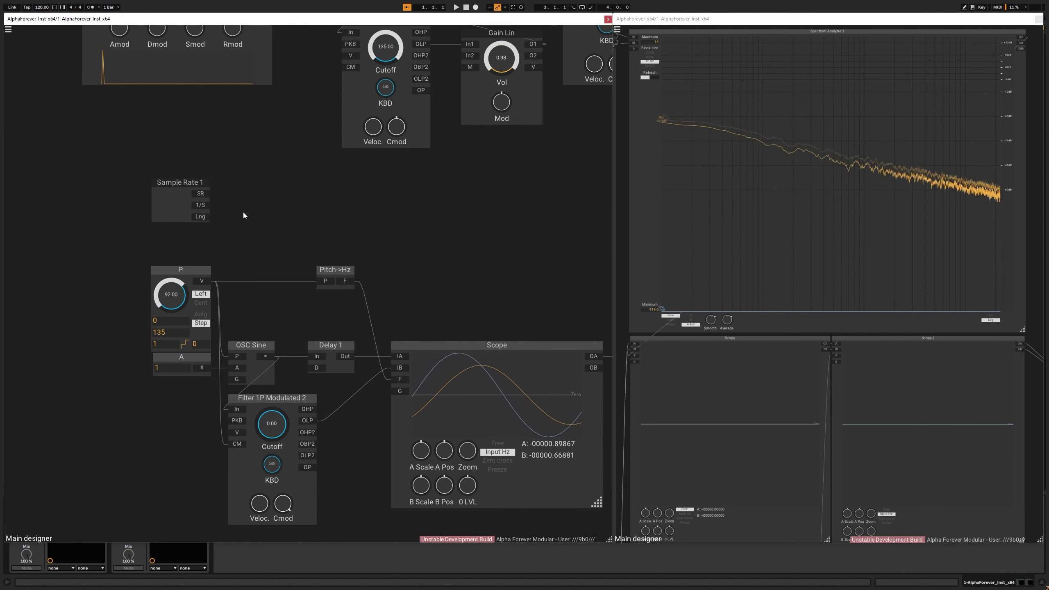
pyautogui.moveTo(185, 185); pyautogui.dragTo(166, 207)
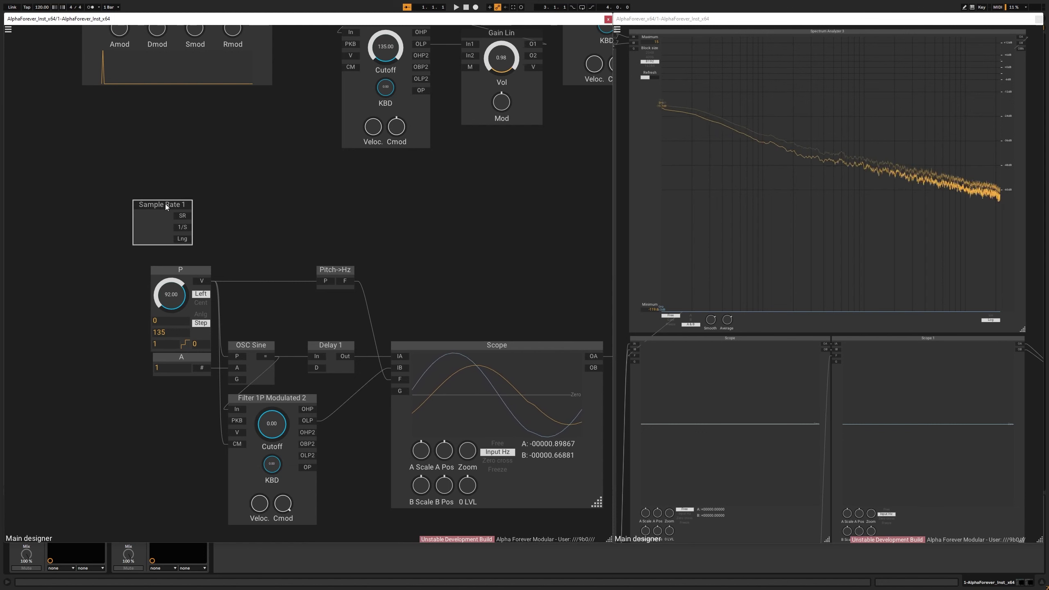
pyautogui.keyDown('shift'); pyautogui.click(167, 268); pyautogui.keyUp('shift')
pyautogui.press('Right')
pyautogui.click(259, 216)
# Add a Mul module on the new Sample Rate module's Lng output and wire its result to Delay 1's D input
pyautogui.rightClick(198, 239)
pyautogui.write('mu')
pyautogui.click(284, 250)
pyautogui.moveTo(341, 303); pyautogui.dragTo(311, 368)
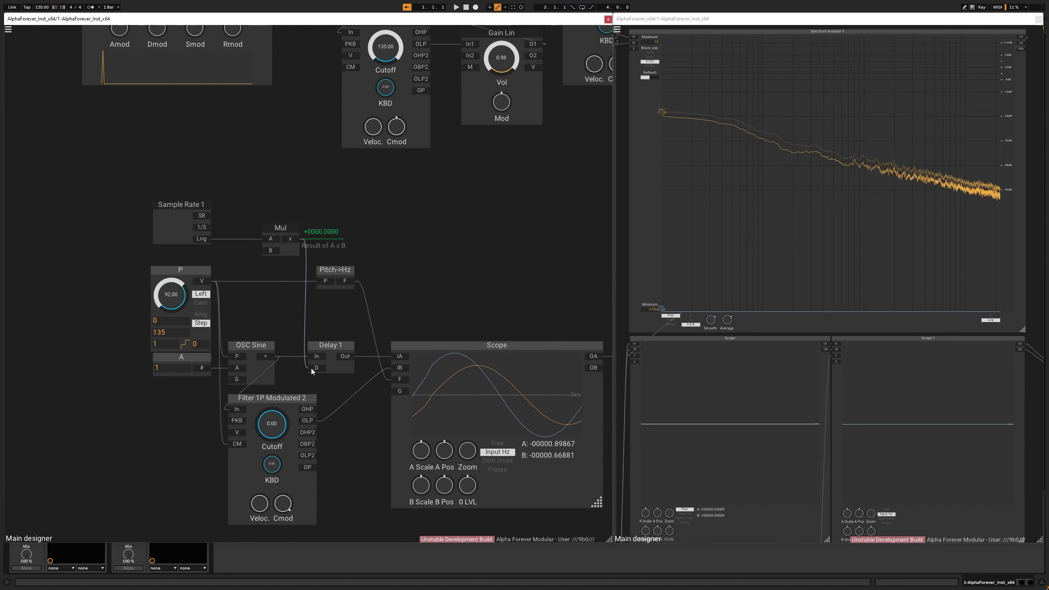
pyautogui.moveTo(280, 227); pyautogui.dragTo(269, 230)
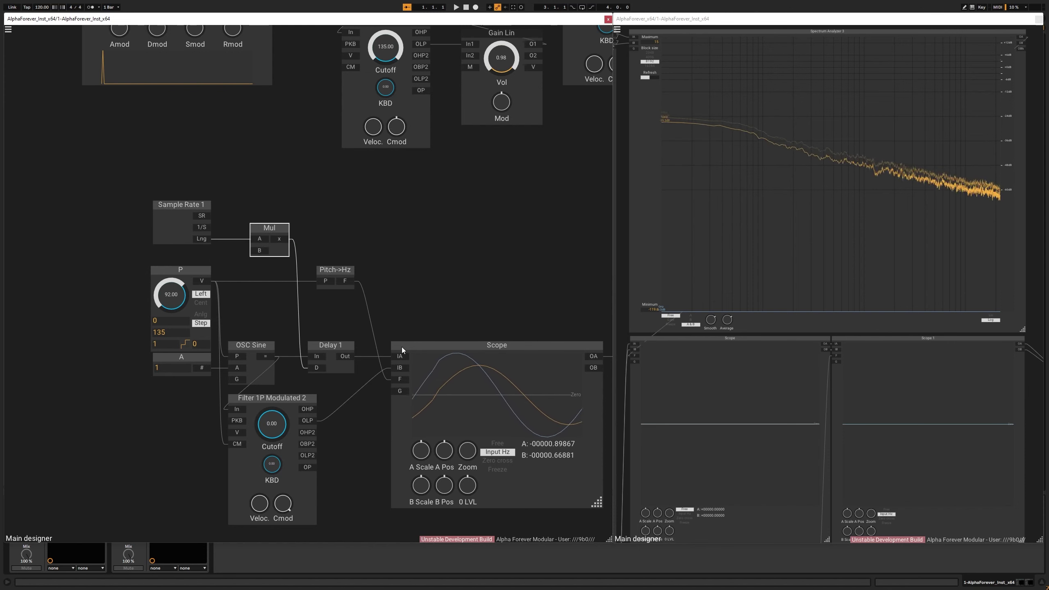
# Create a knob on the Mul module's B input, place it beside the Sample Rate module and name it Delay
pyautogui.doubleClick(257, 250)
pyautogui.moveTo(224, 241); pyautogui.dragTo(102, 237)
pyautogui.doubleClick(102, 237)
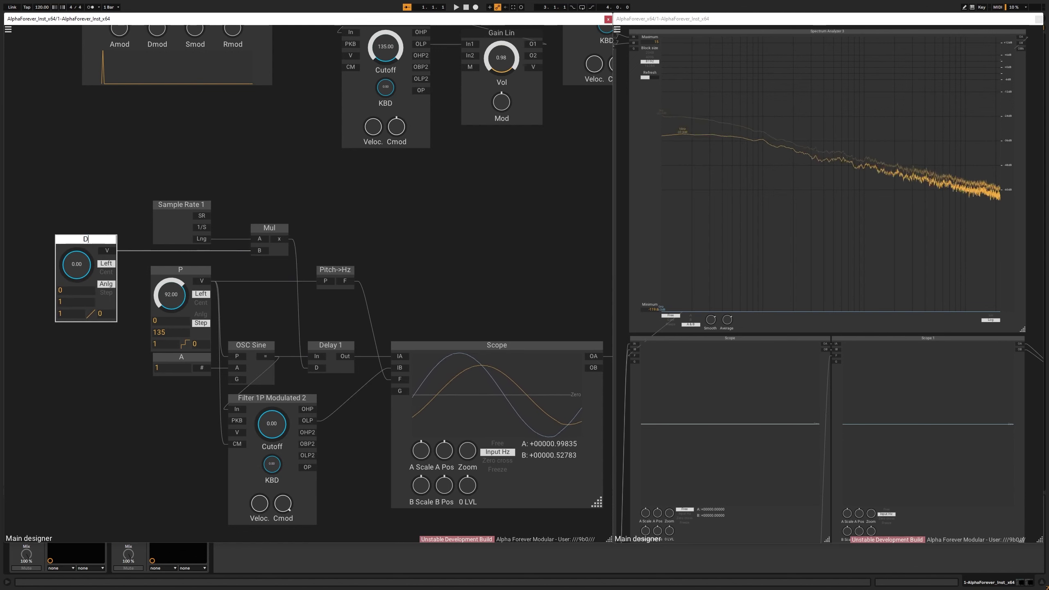
pyautogui.write('Delay')
pyautogui.click(101, 226)
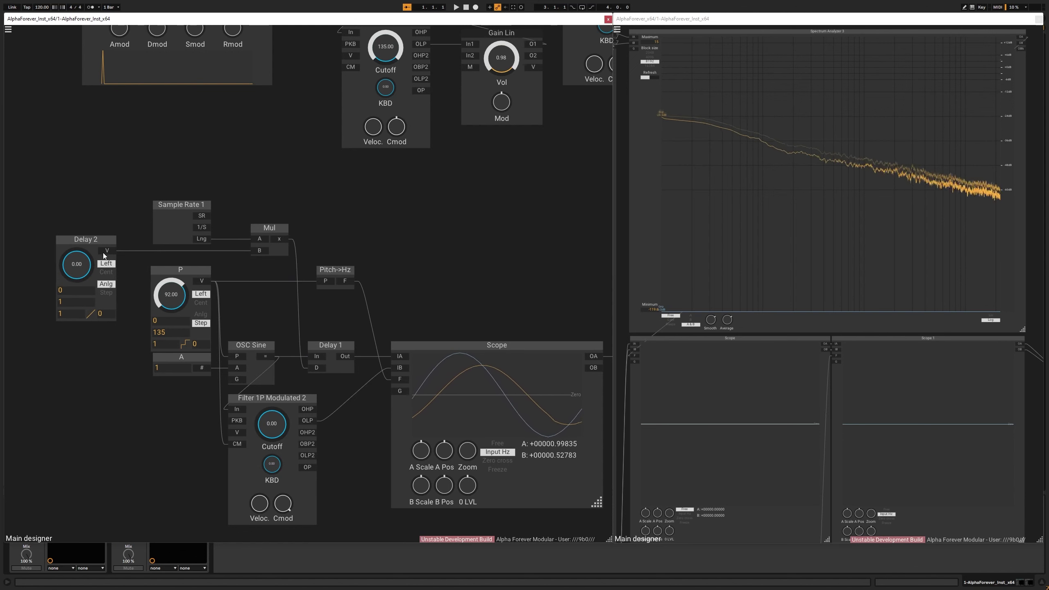
# Switch the new delay knob to Step mode with a maximum of 128 and set its value to 1.00
pyautogui.click(108, 292)
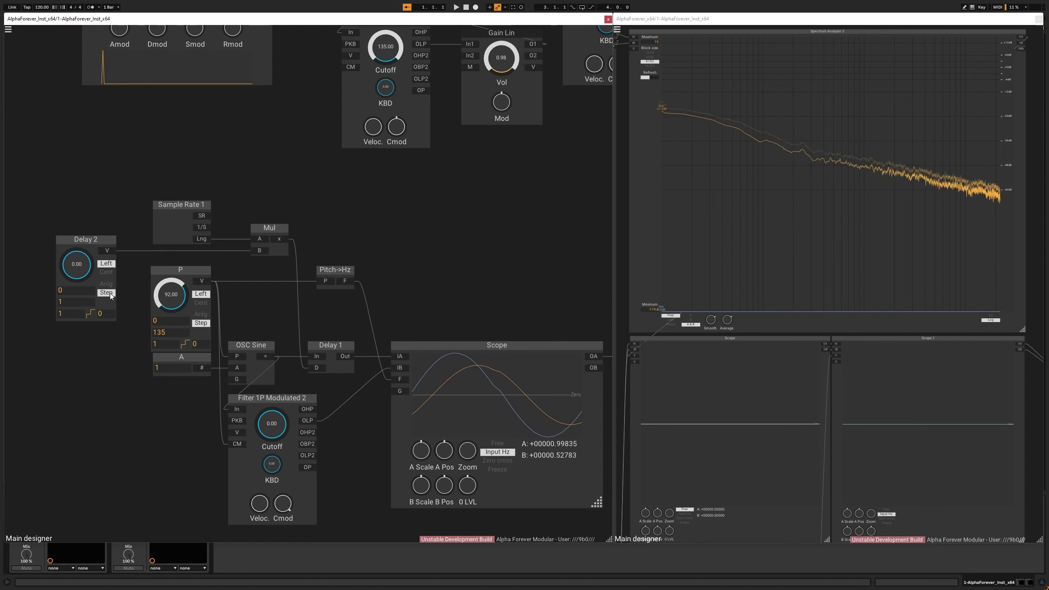
pyautogui.doubleClick(71, 301)
pyautogui.write('12')
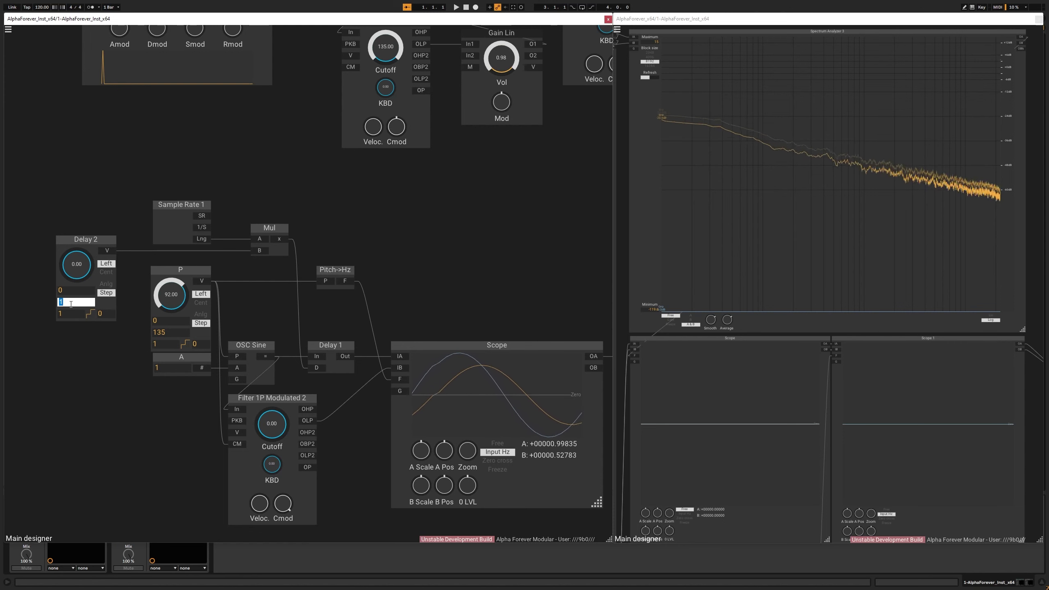
pyautogui.write('8')
pyautogui.click(65, 357)
pyautogui.moveTo(80, 280); pyautogui.dragTo(80, 275)
pyautogui.scroll(-3, 81, 277)
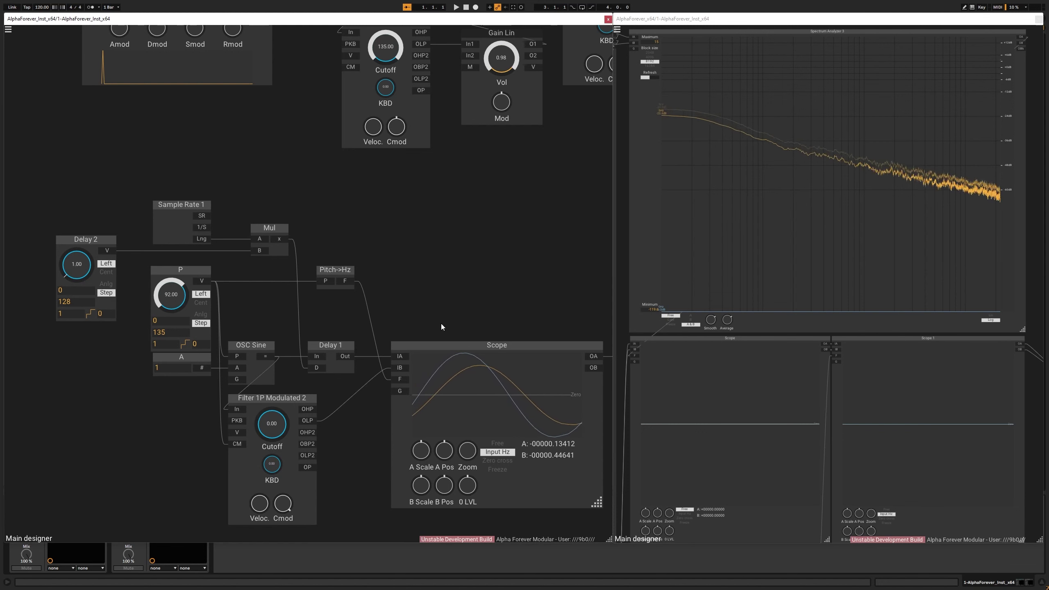
# Raise the P knob to 113.00
pyautogui.moveTo(168, 317); pyautogui.dragTo(168, 273)
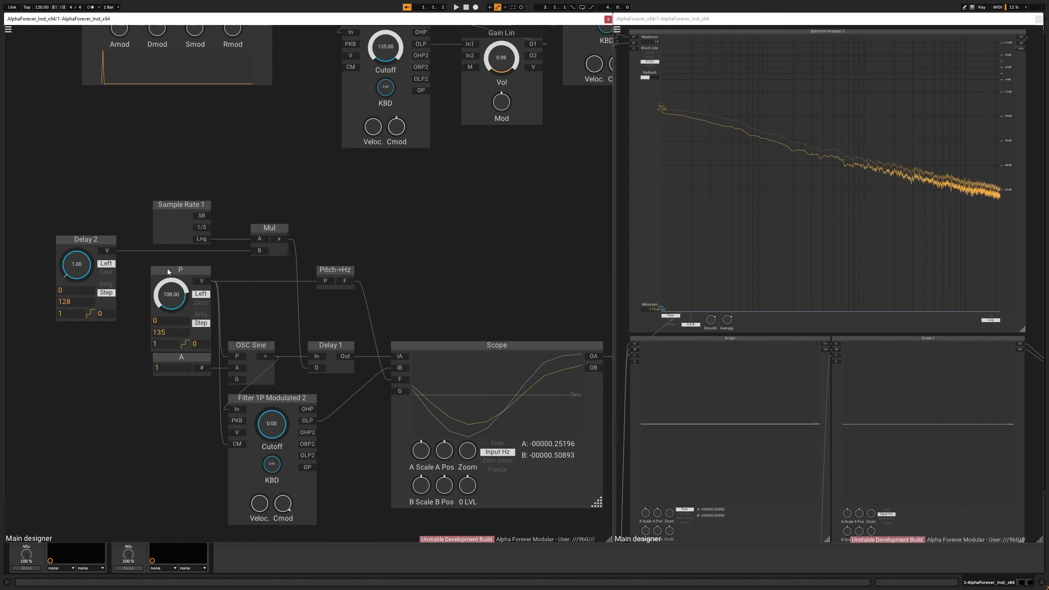
pyautogui.moveTo(176, 294); pyautogui.dragTo(181, 260)
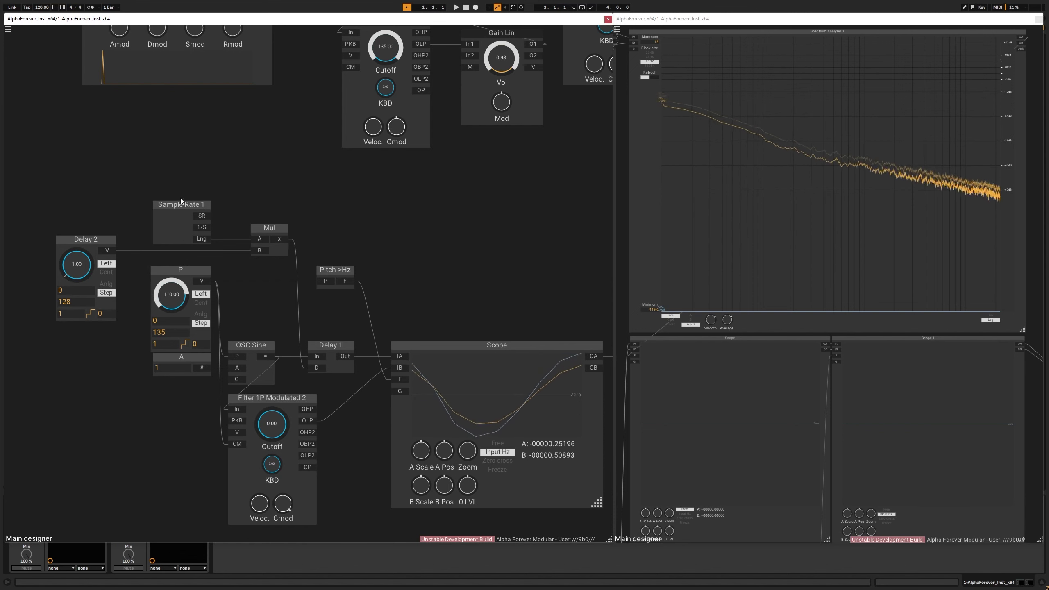
pyautogui.moveTo(173, 295); pyautogui.dragTo(176, 288)
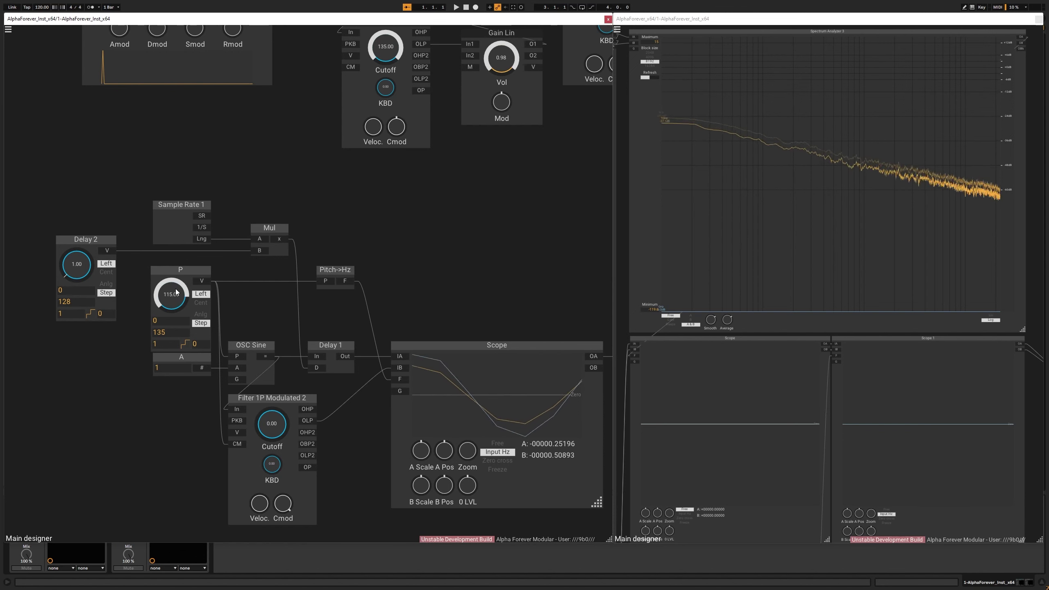
pyautogui.scroll(-1, 174, 294)
pyautogui.scroll(1, 174, 295)
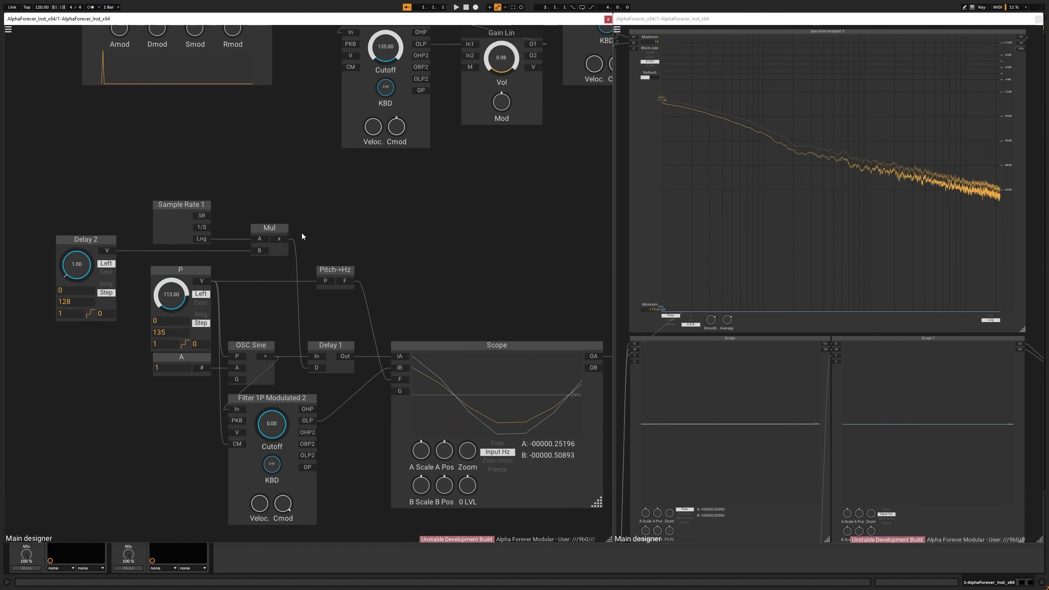
# Insert a Mul module between Delay 1's output and the Scope's IA input, and place it above the Scope
pyautogui.rightClick(346, 357)
pyautogui.write('mul')
pyautogui.press('Return')
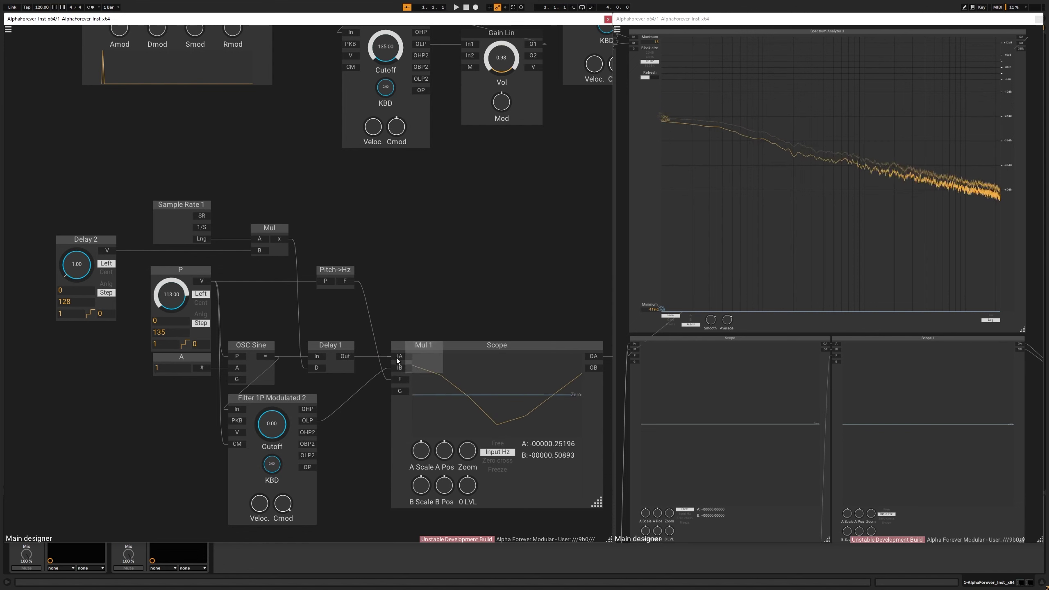
pyautogui.click(401, 273)
# Add a dB->Lin converter feeding Mul 1's B input and create a constant on its dB input
pyautogui.rightClick(321, 207)
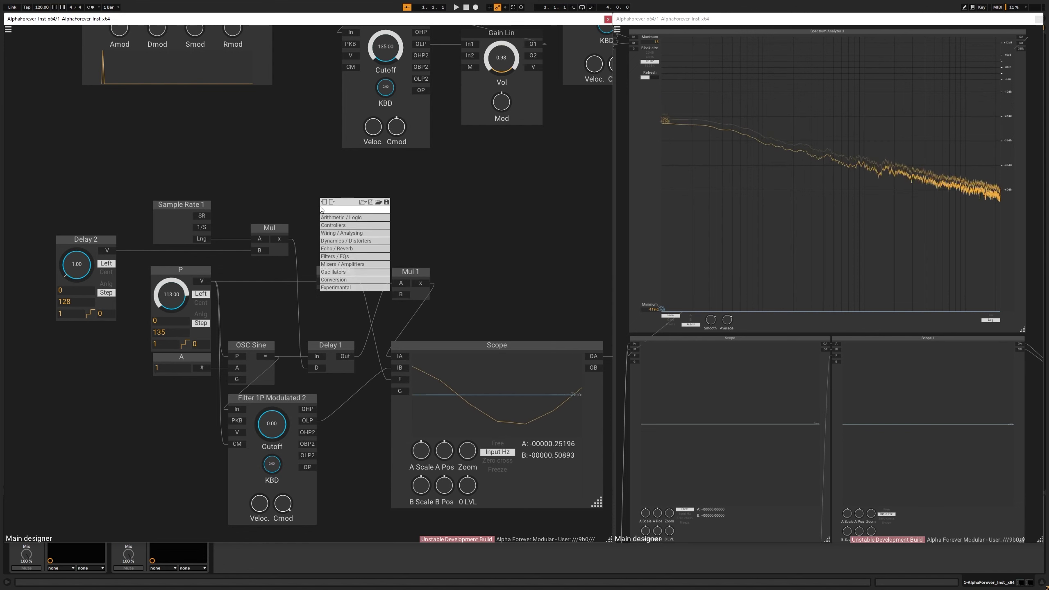
pyautogui.write('db')
pyautogui.moveTo(372, 225)
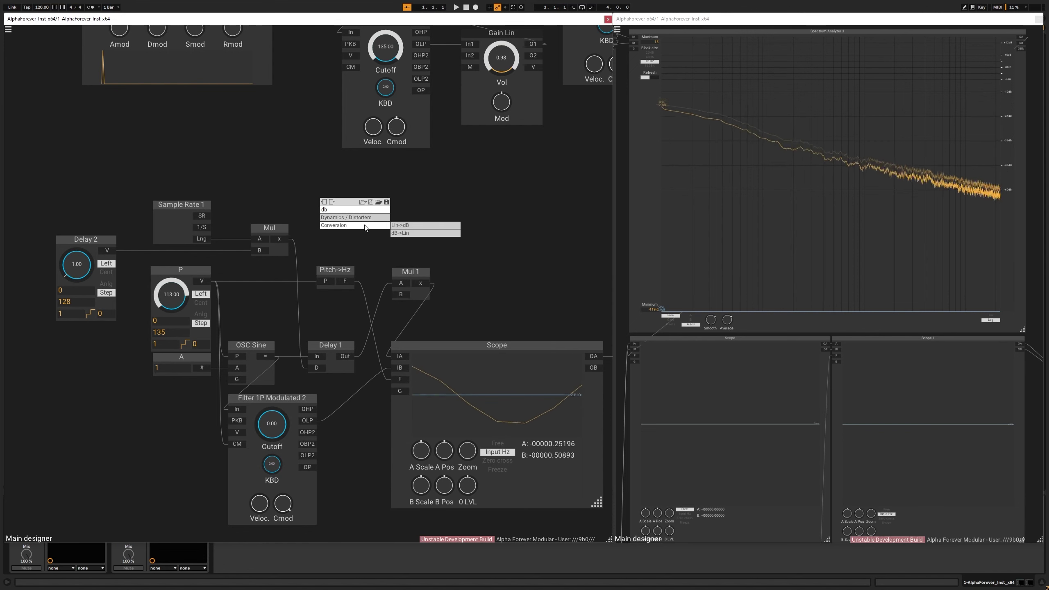
pyautogui.click(414, 234)
pyautogui.moveTo(404, 254); pyautogui.dragTo(403, 293)
pyautogui.doubleClick(328, 206)
# Set the dB constant feeding the dB->Lin converter to -3
pyautogui.doubleClick(253, 204)
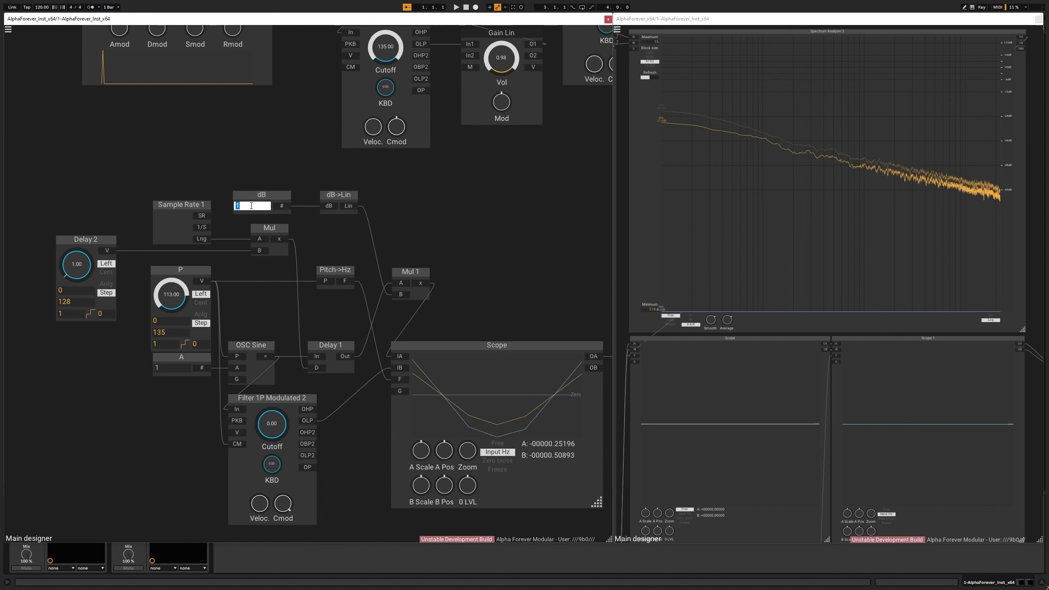
pyautogui.press('BackSpace')
pyautogui.press('super+a')
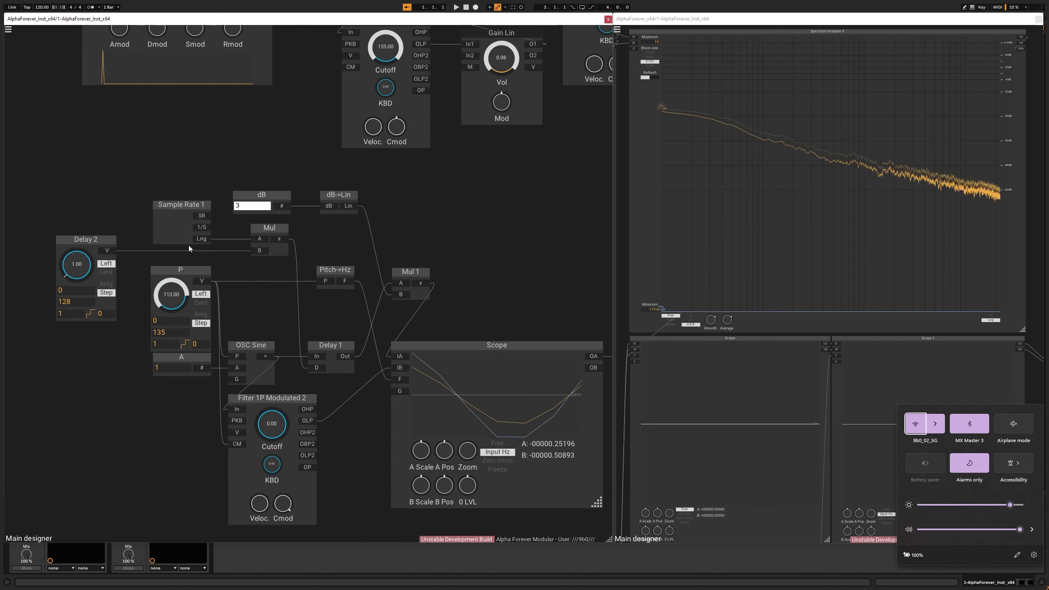
pyautogui.press('Escape')
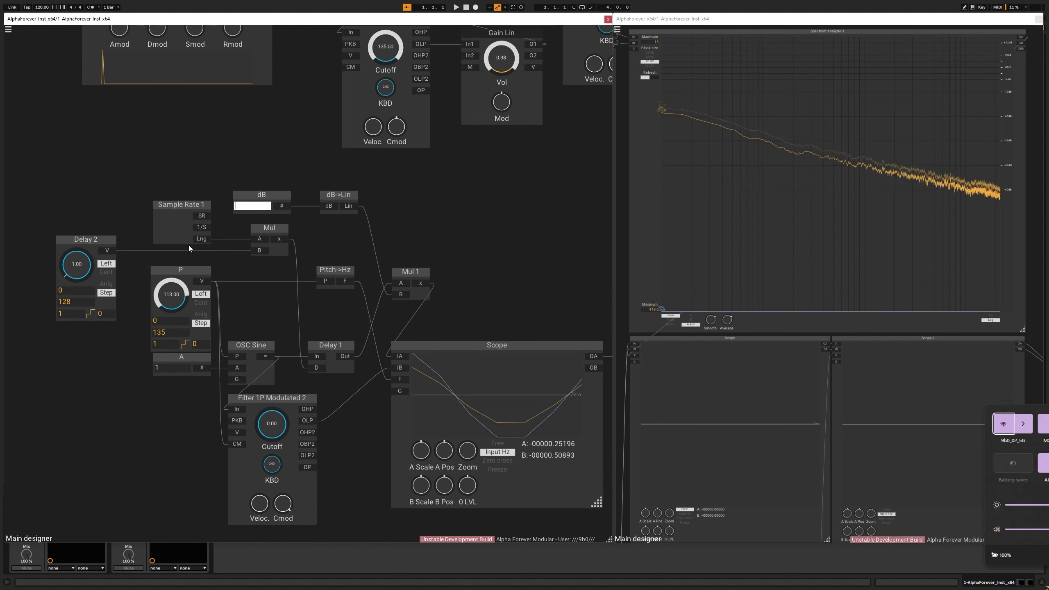
pyautogui.write('-3')
pyautogui.press('Return')
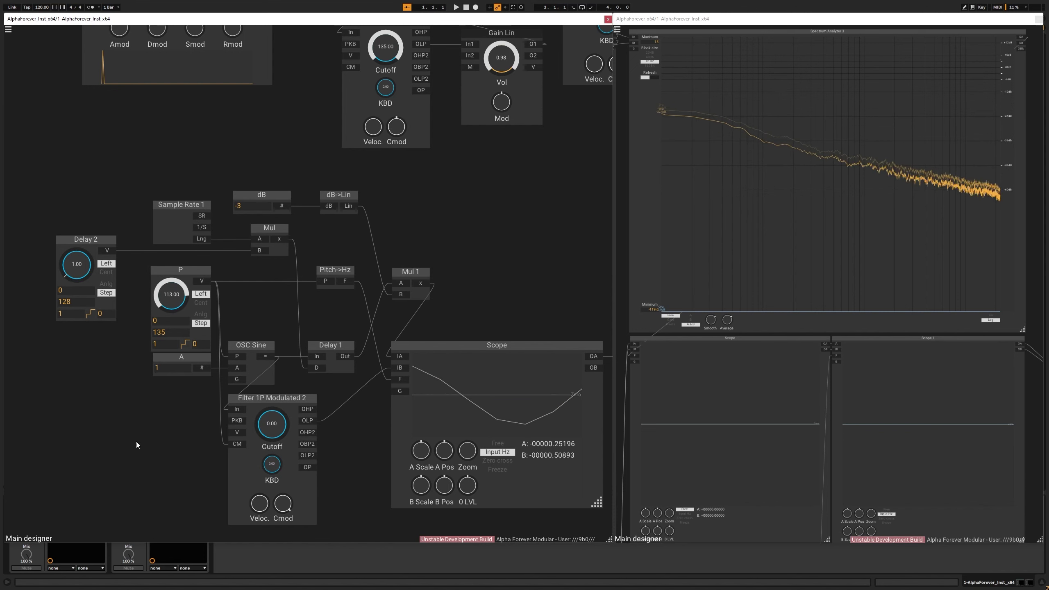
# Tidy the layout by shifting dB->Lin and the Scope and output modules aside, placing Mul 1 between Delay 1 and the Scope
pyautogui.scroll(-3, 136, 441)
pyautogui.moveTo(346, 122); pyautogui.dragTo(366, 123)
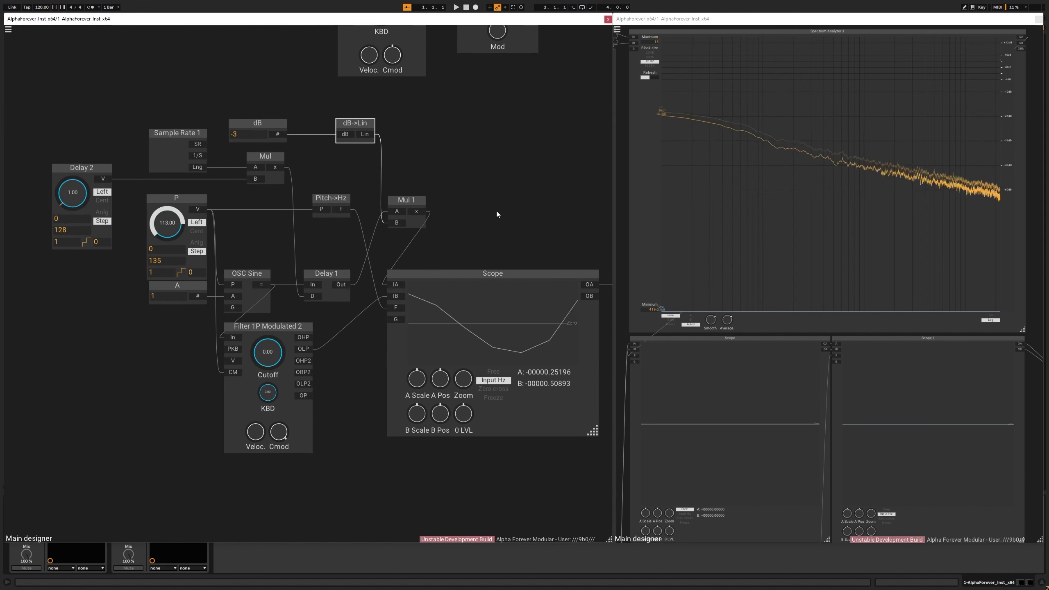
pyautogui.moveTo(511, 233); pyautogui.dragTo(372, 210)
pyautogui.scroll(-3, 372, 209)
pyautogui.moveTo(285, 218); pyautogui.dragTo(608, 446)
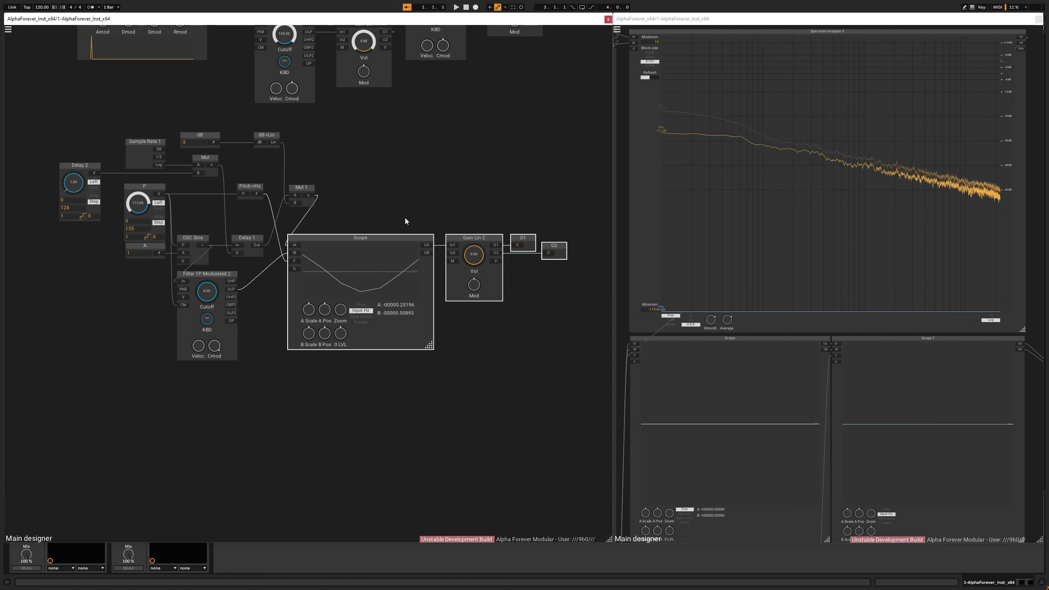
pyautogui.moveTo(303, 238); pyautogui.dragTo(352, 238)
pyautogui.moveTo(304, 189); pyautogui.dragTo(305, 238)
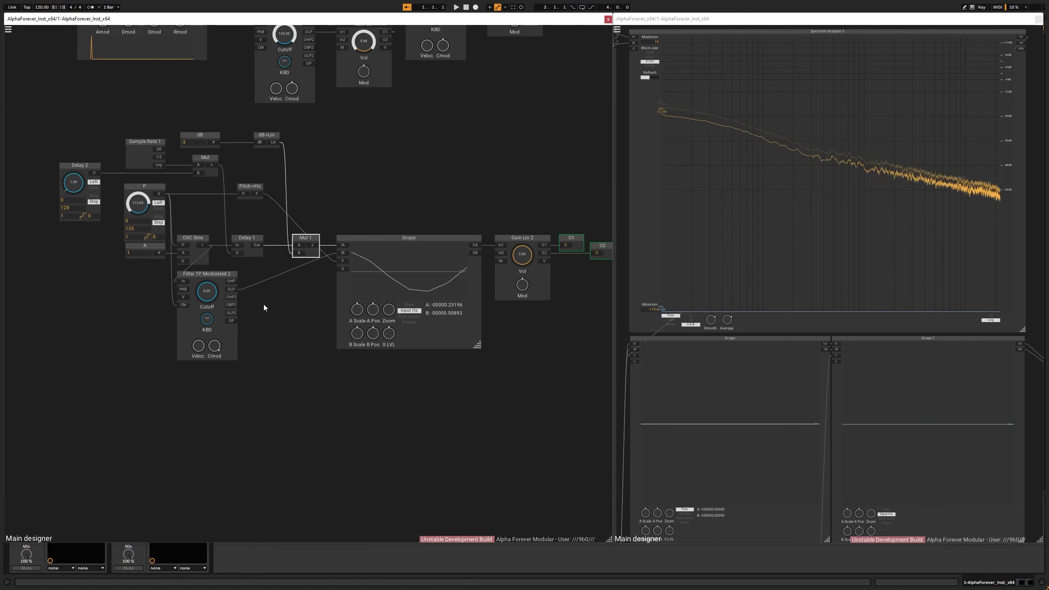
# Add a Custom Function module below the filter and Scope and enlarge it
pyautogui.moveTo(290, 324); pyautogui.dragTo(308, 296)
pyautogui.rightClick(217, 434)
pyautogui.write('cust')
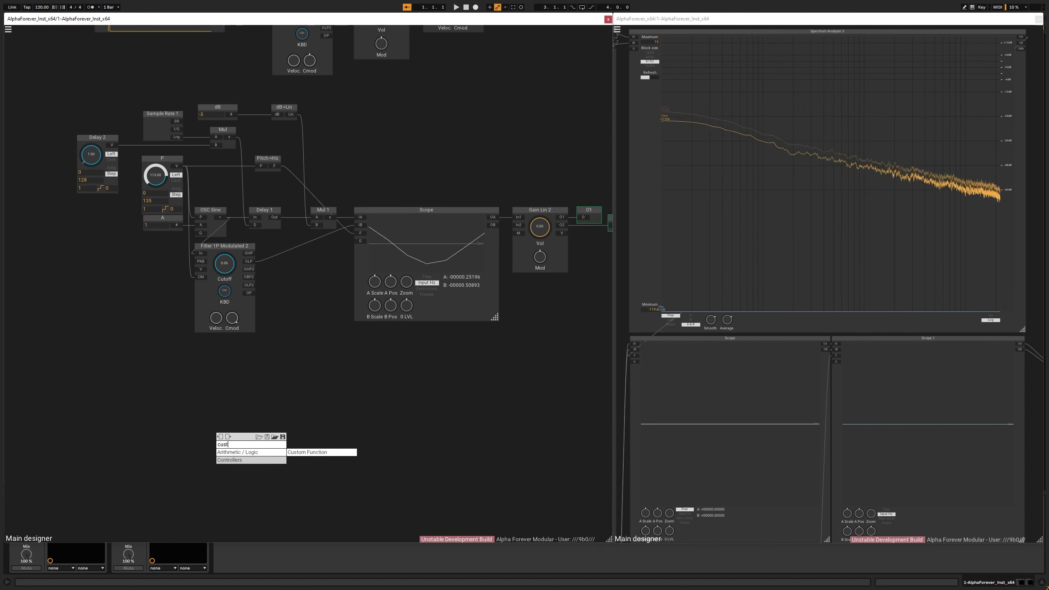
pyautogui.click(305, 451)
pyautogui.moveTo(286, 431); pyautogui.dragTo(264, 346)
pyautogui.moveTo(314, 437); pyautogui.dragTo(476, 528)
pyautogui.moveTo(515, 481); pyautogui.dragTo(519, 442)
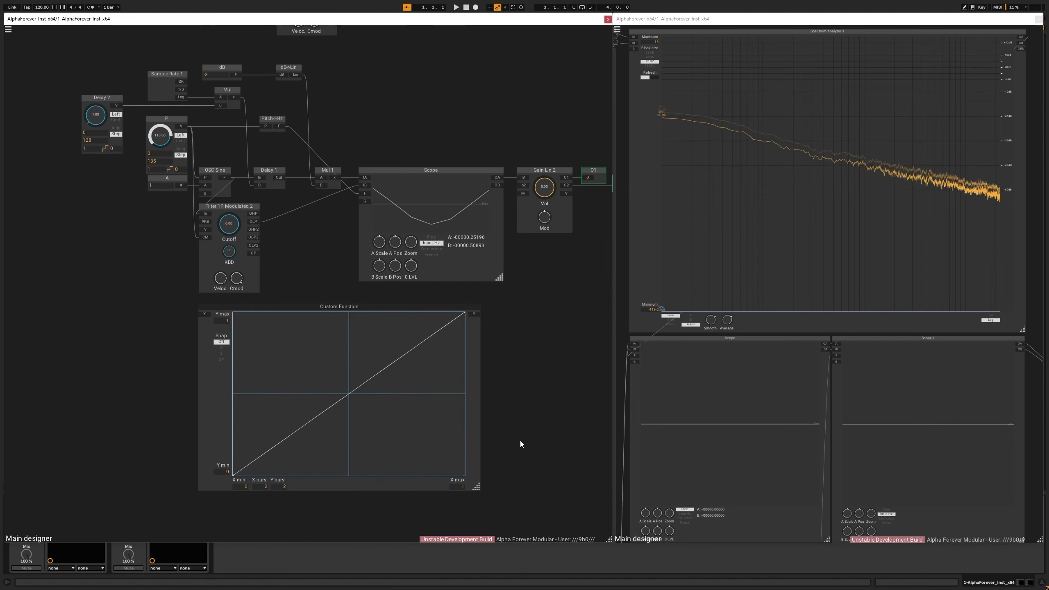
# Set the Custom Function's Y max to 128 and X max to 135, with 135 X bars and 128 Y bars
pyautogui.doubleClick(221, 320)
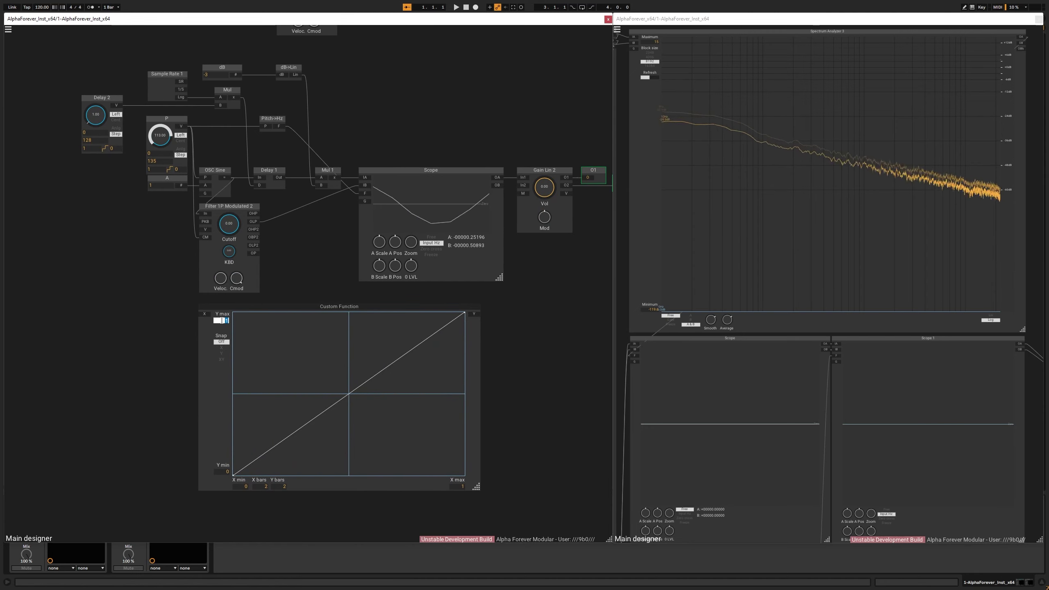
pyautogui.write('128')
pyautogui.press('Return')
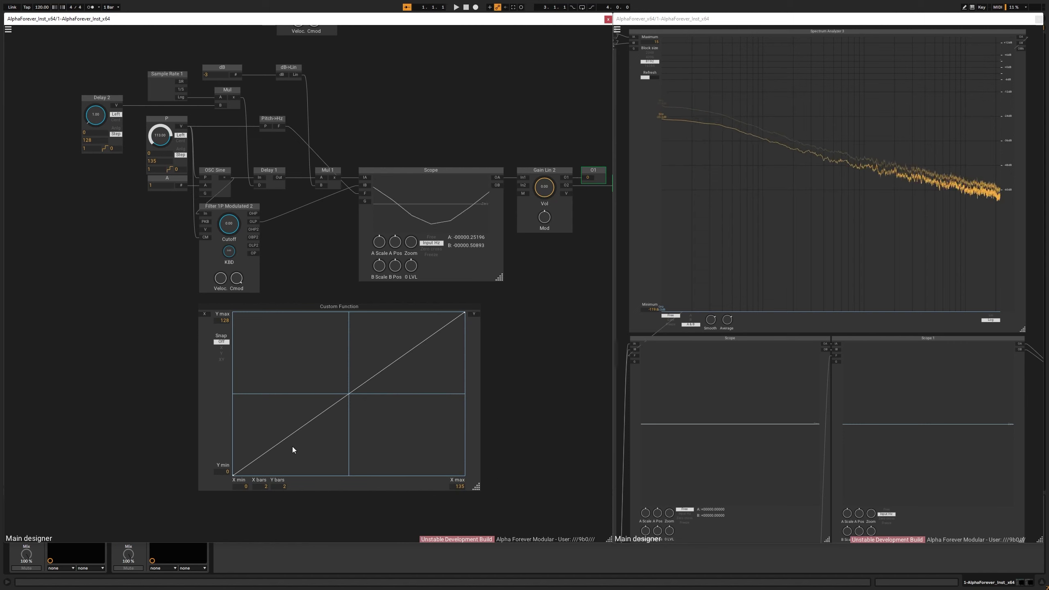
pyautogui.write('13')
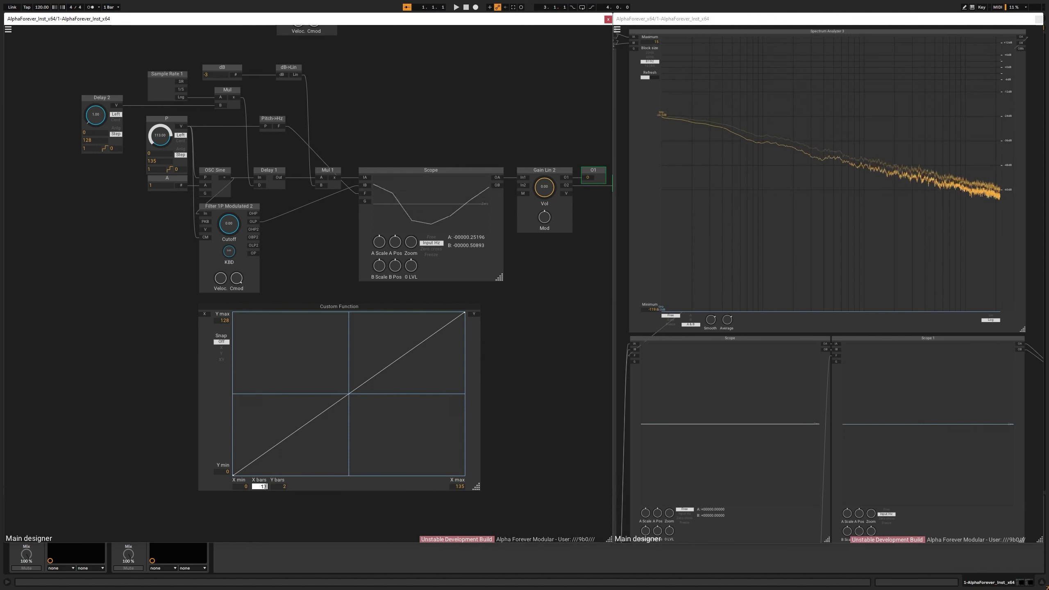
pyautogui.write('5')
pyautogui.press('Return')
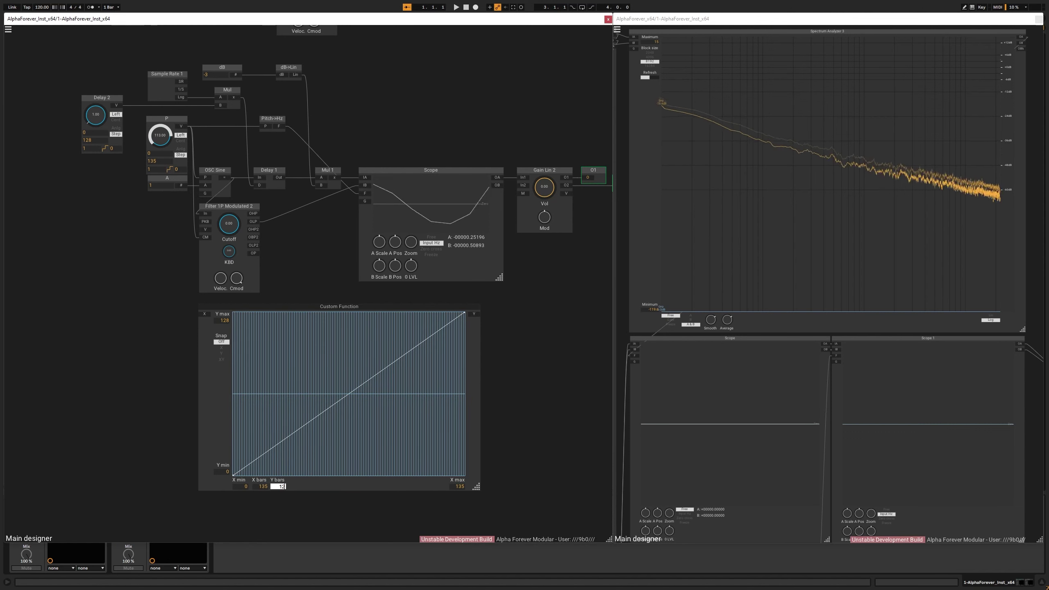
pyautogui.write('128')
pyautogui.press('Return')
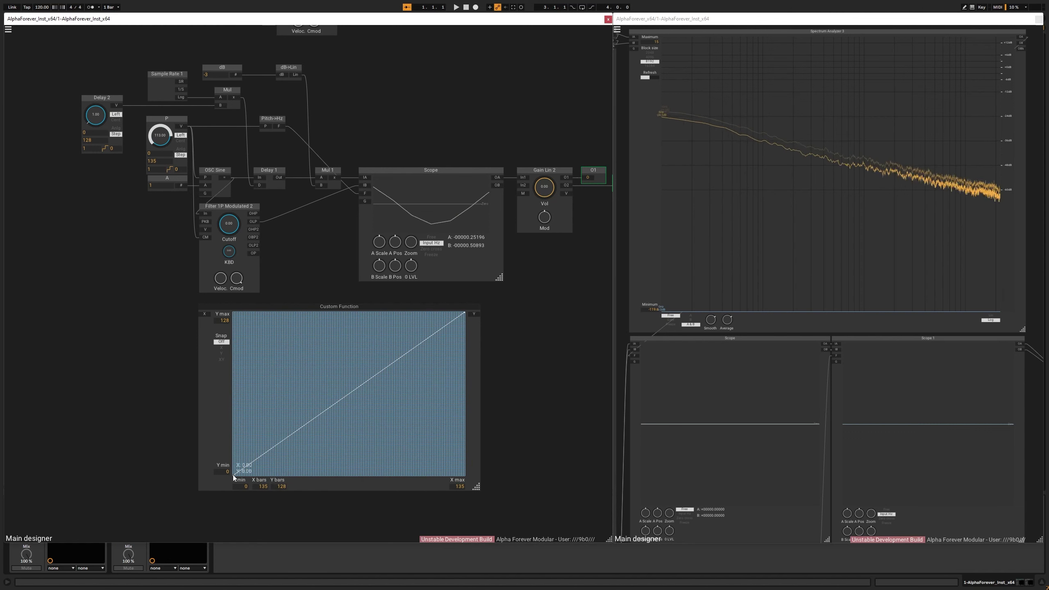
# Set the Custom Function's snap mode to XY
pyautogui.moveTo(231, 467); pyautogui.dragTo(227, 482)
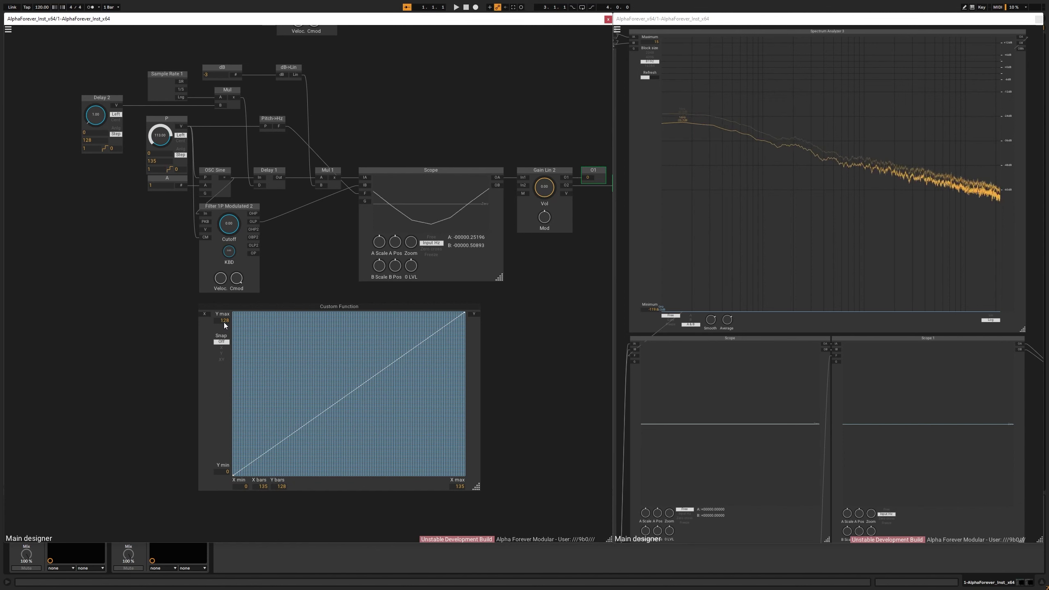
pyautogui.click(220, 359)
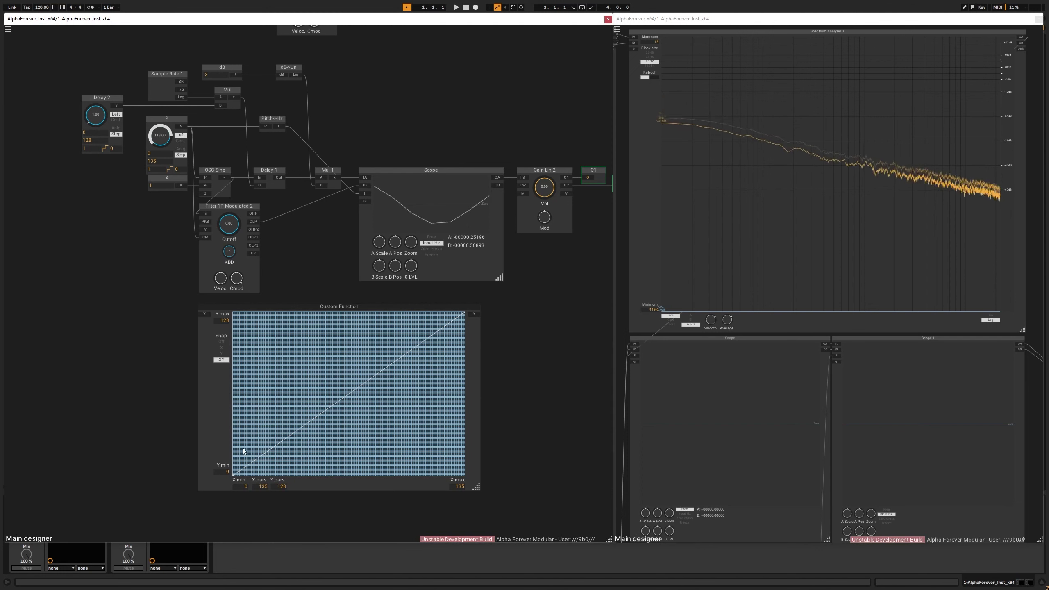
pyautogui.moveTo(234, 476)
pyautogui.mouseDown()
pyautogui.moveTo(223, 333)
pyautogui.moveTo(294, 378)
pyautogui.moveTo(305, 367)
pyautogui.moveTo(224, 404)
pyautogui.moveTo(227, 475)
pyautogui.mouseUp()
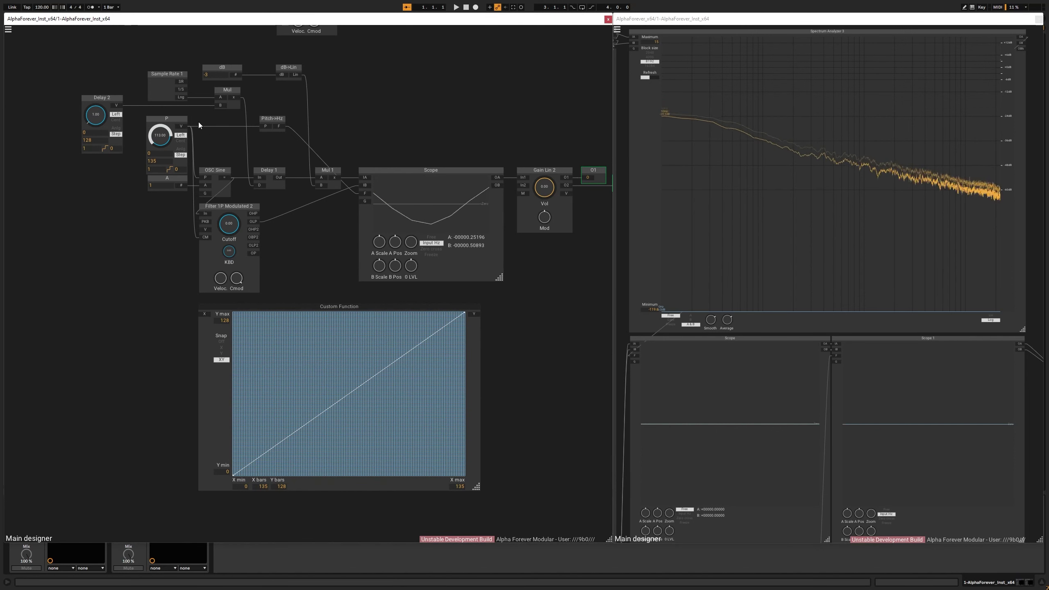
# Enlarge the Custom Function module further and shift it beneath the Scope and filter
pyautogui.moveTo(556, 403); pyautogui.dragTo(495, 329)
pyautogui.scroll(-1, 495, 329)
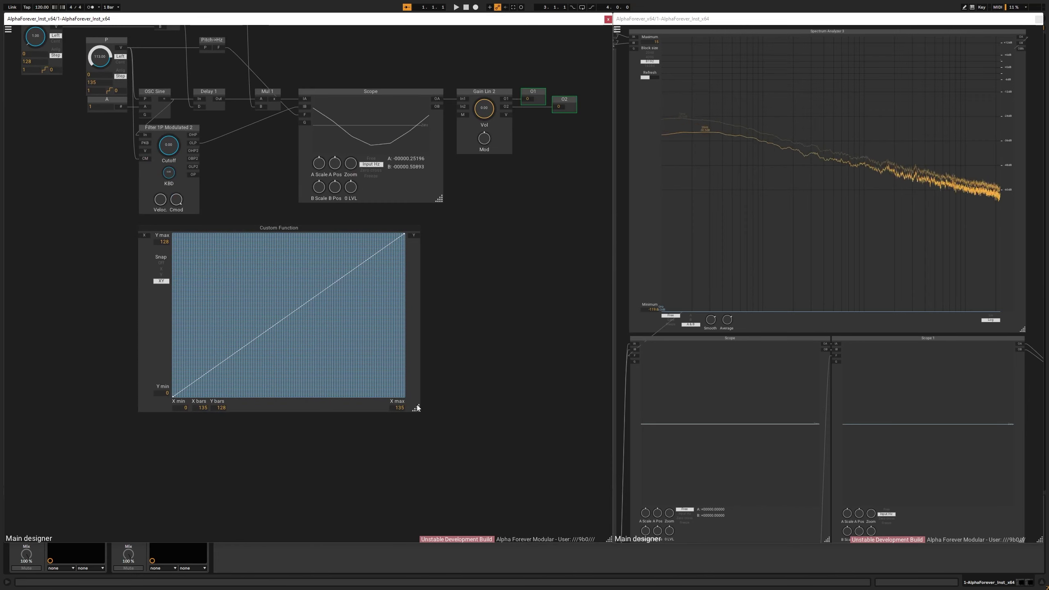
pyautogui.moveTo(416, 408); pyautogui.dragTo(564, 512)
pyautogui.moveTo(513, 158); pyautogui.dragTo(509, 150)
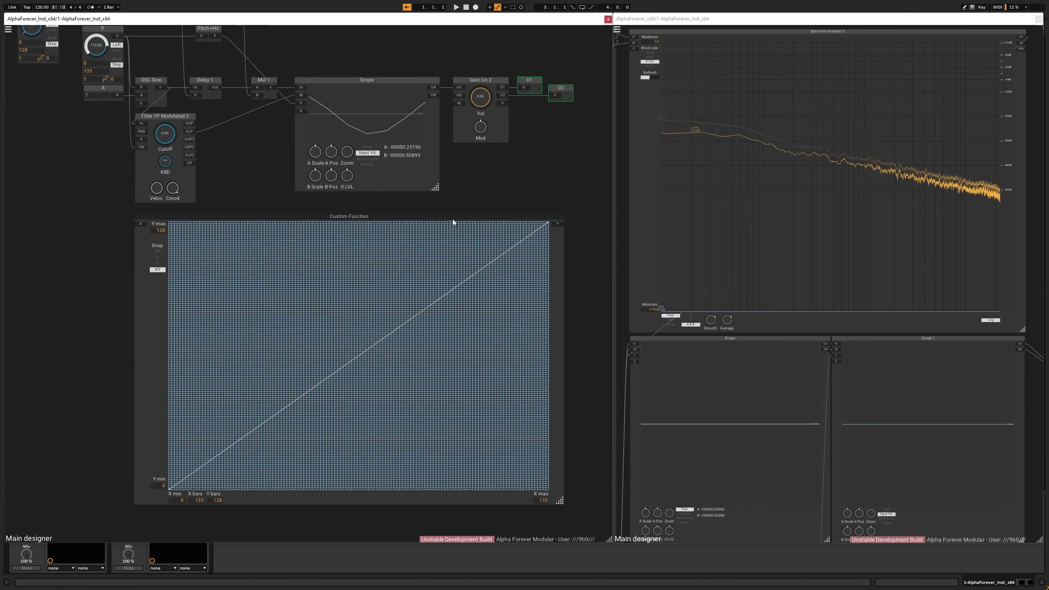
pyautogui.moveTo(452, 219); pyautogui.dragTo(393, 214)
# Lower the function curve's end point to Y 0 and add a point at about X 113, Y 1
pyautogui.moveTo(507, 175); pyautogui.dragTo(552, 200)
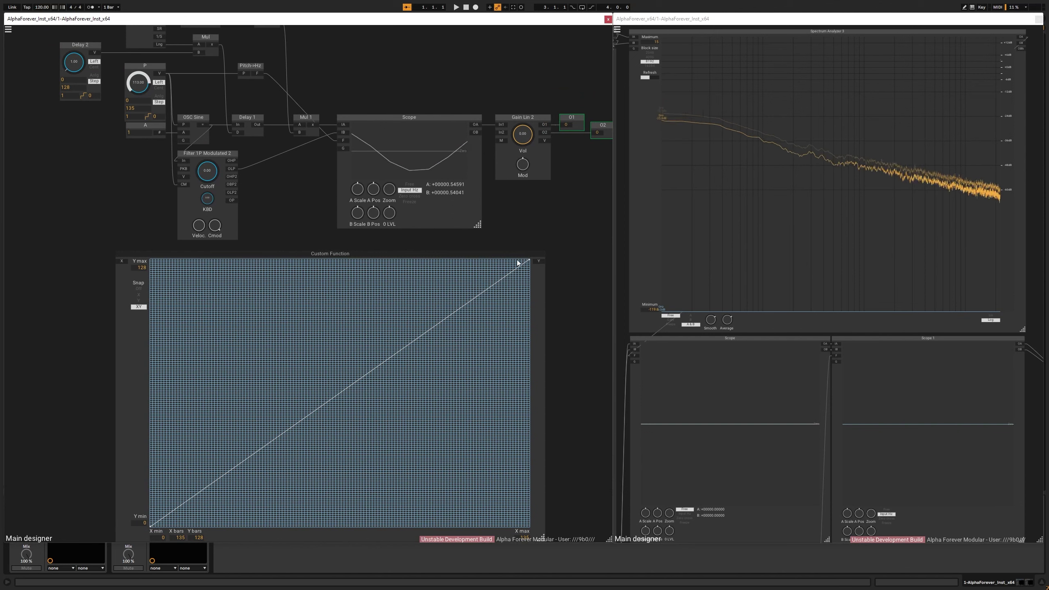
pyautogui.moveTo(528, 260); pyautogui.dragTo(548, 332)
pyautogui.scroll(3, 546, 332)
pyautogui.click(464, 374)
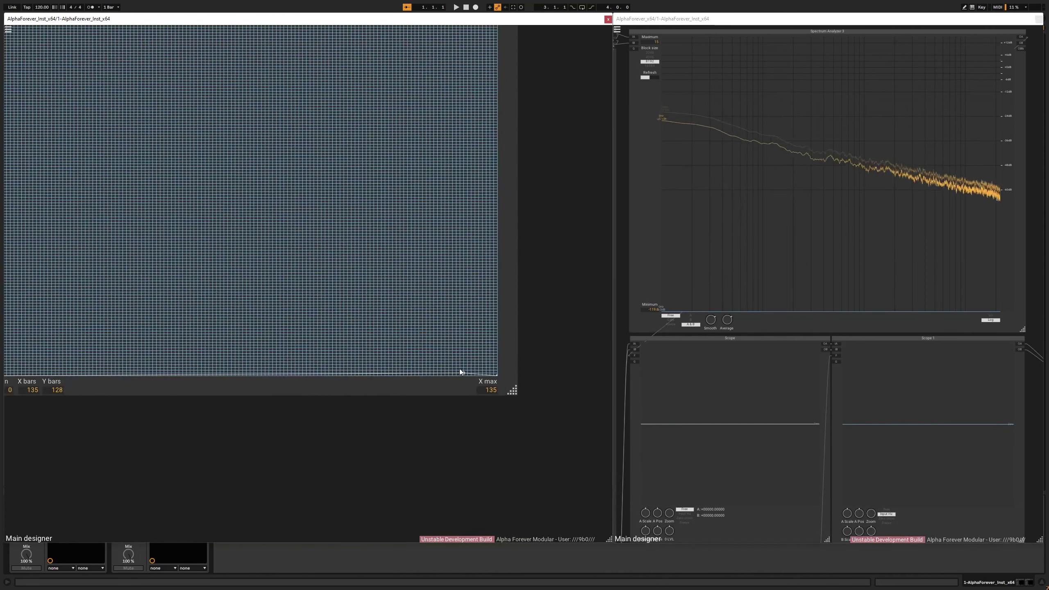
pyautogui.moveTo(463, 373); pyautogui.dragTo(450, 373)
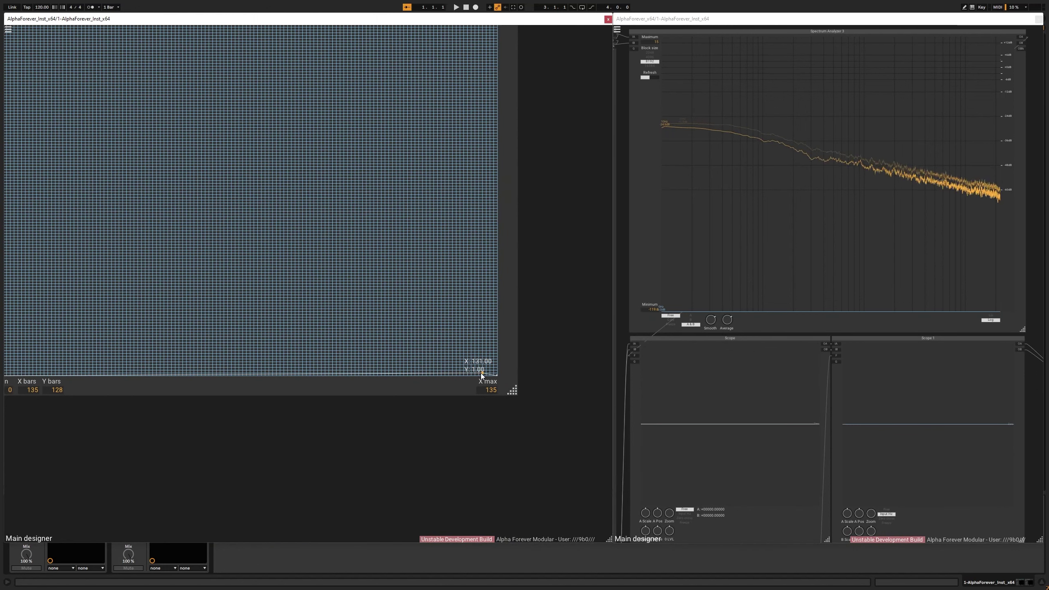
pyautogui.moveTo(449, 373); pyautogui.dragTo(416, 374)
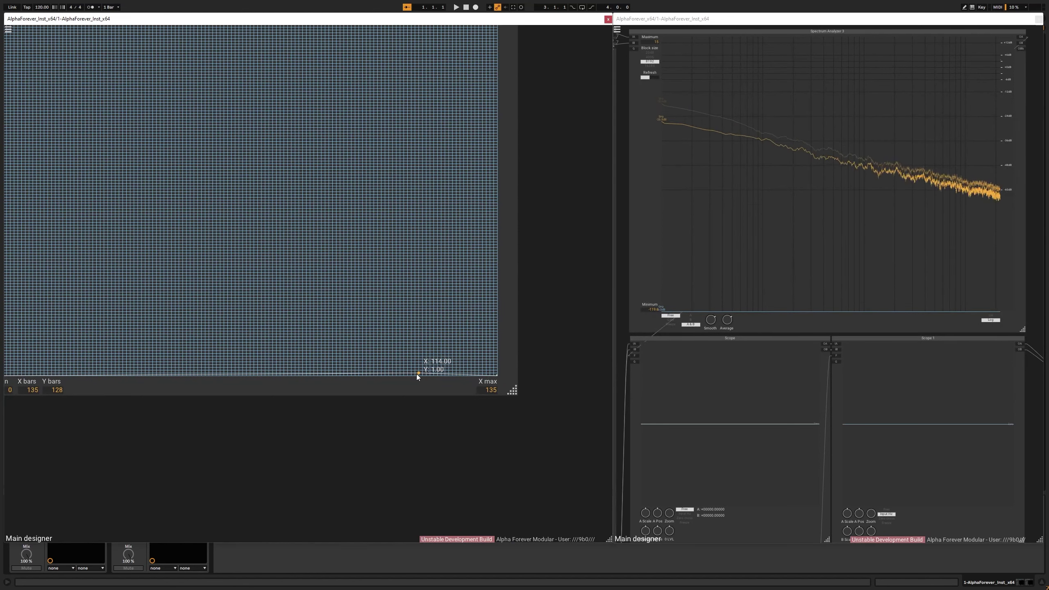
# Raise the Delay 2 knob to 2.00 and lower the P knob to 101.00
pyautogui.scroll(-3, 536, 306)
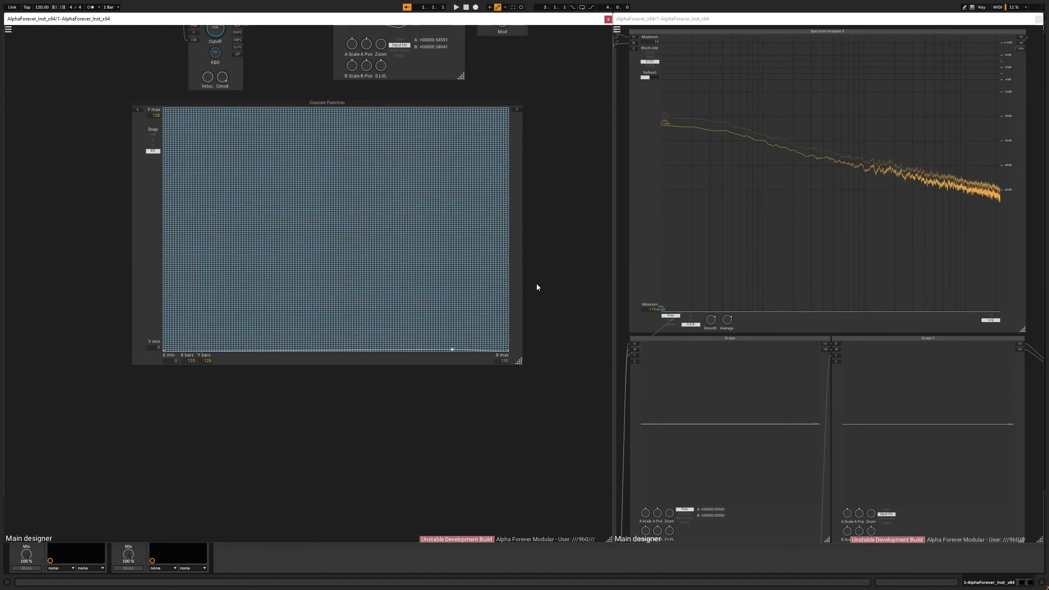
pyautogui.moveTo(538, 229); pyautogui.dragTo(552, 365)
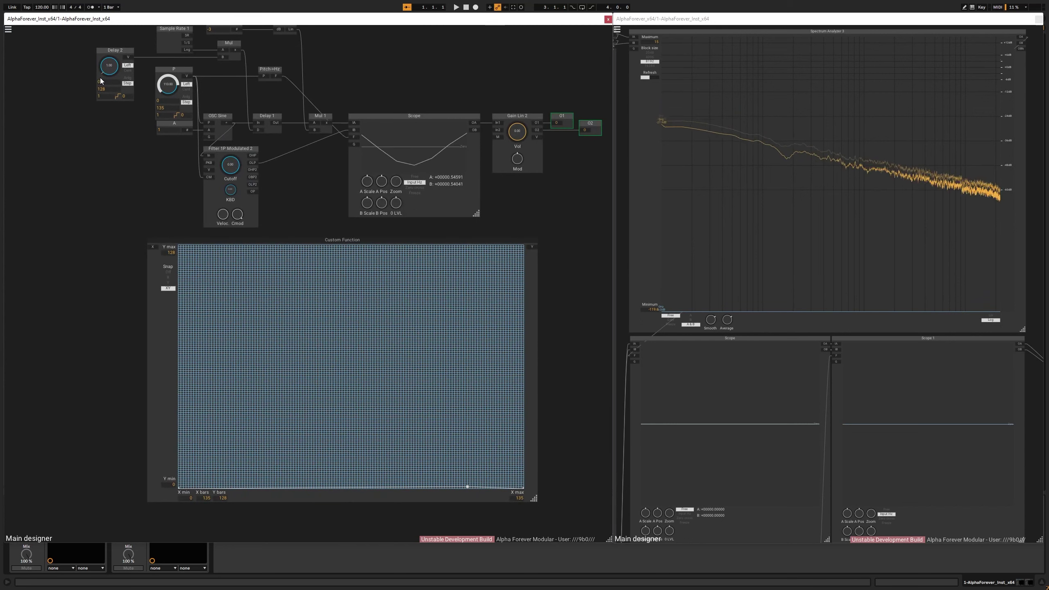
pyautogui.scroll(1, 109, 72)
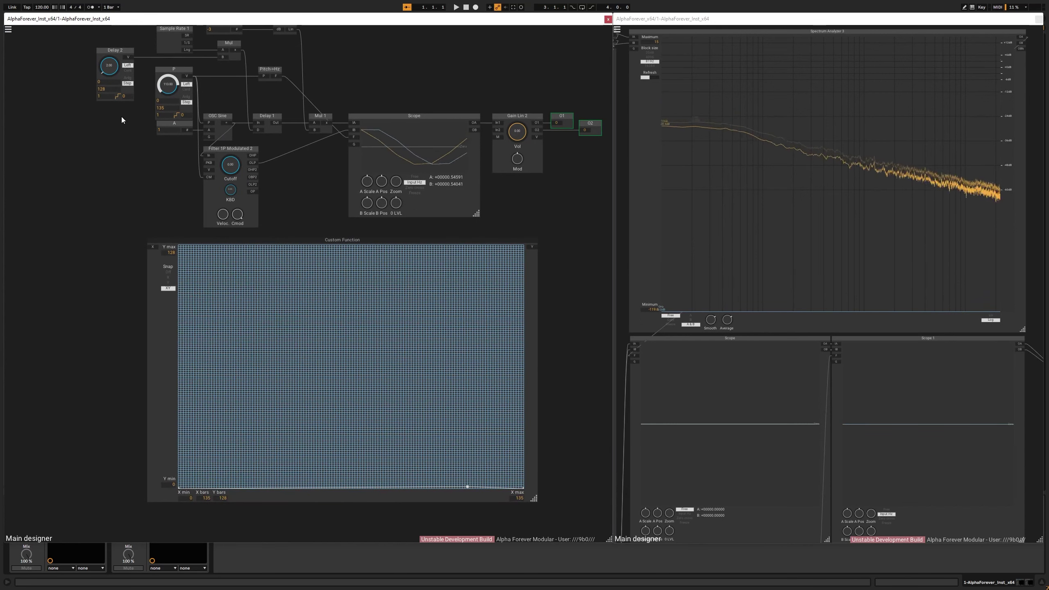
pyautogui.scroll(2, 120, 115)
pyautogui.scroll(-9, 180, 80)
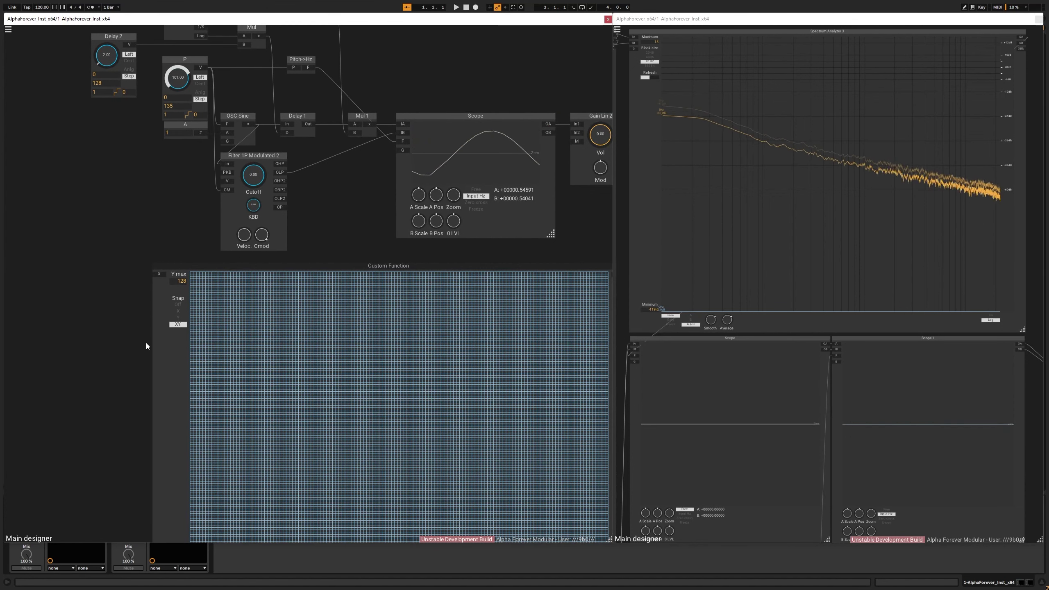
# Add a second point to the Custom Function curve at about X 101, Y 2
pyautogui.scroll(1, 369, 94)
pyautogui.scroll(4, 368, 93)
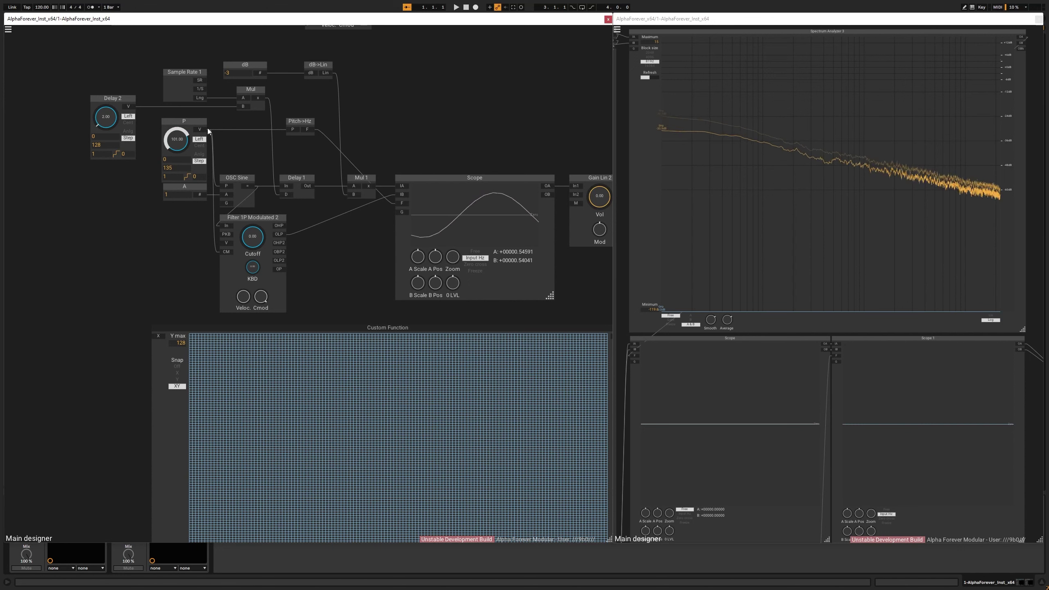
pyautogui.moveTo(158, 247); pyautogui.dragTo(135, 62)
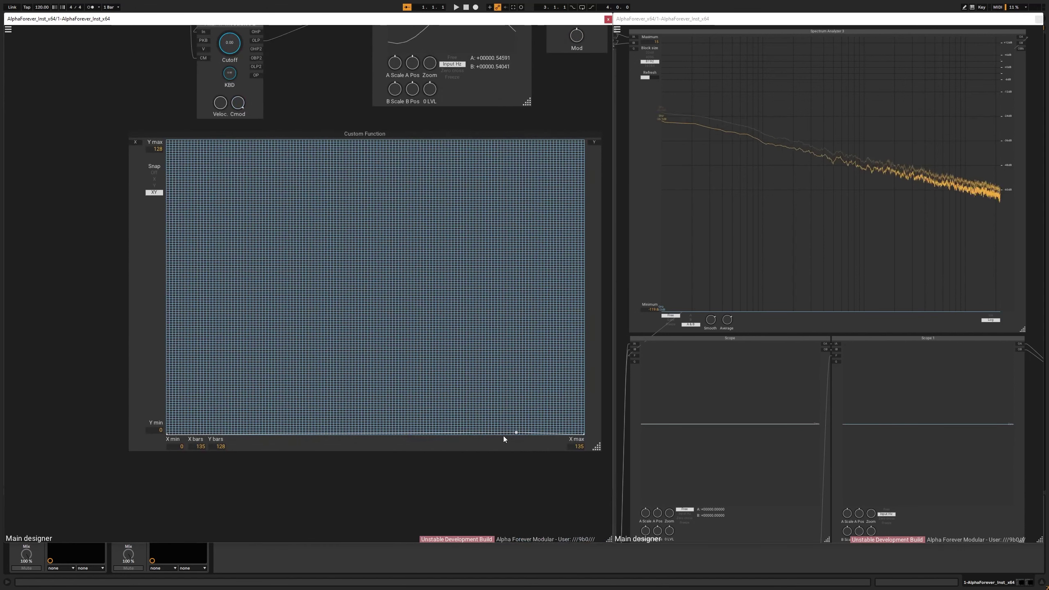
pyautogui.moveTo(502, 433); pyautogui.dragTo(494, 432)
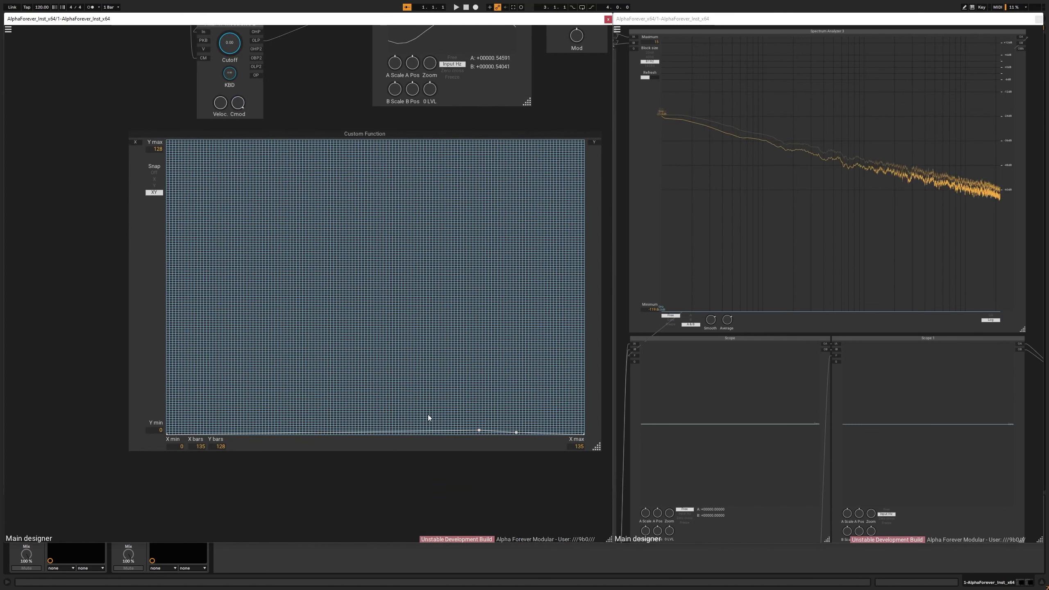
# Raise the Delay 2 knob to 4.00
pyautogui.scroll(-1, 52, 286)
pyautogui.moveTo(74, 248); pyautogui.dragTo(142, 336)
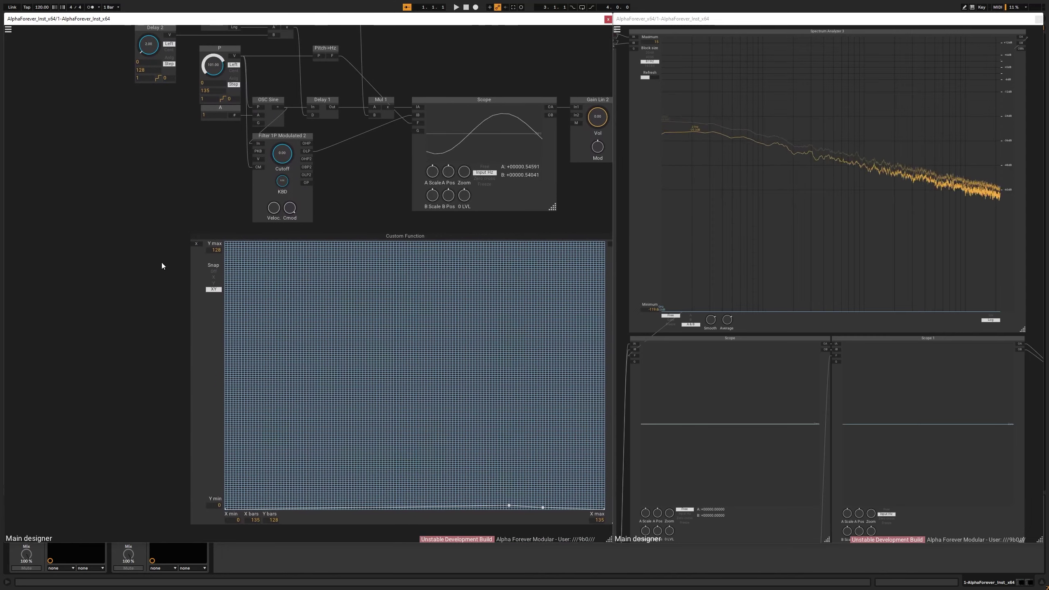
pyautogui.moveTo(179, 137); pyautogui.dragTo(174, 182)
pyautogui.scroll(-1, 174, 185)
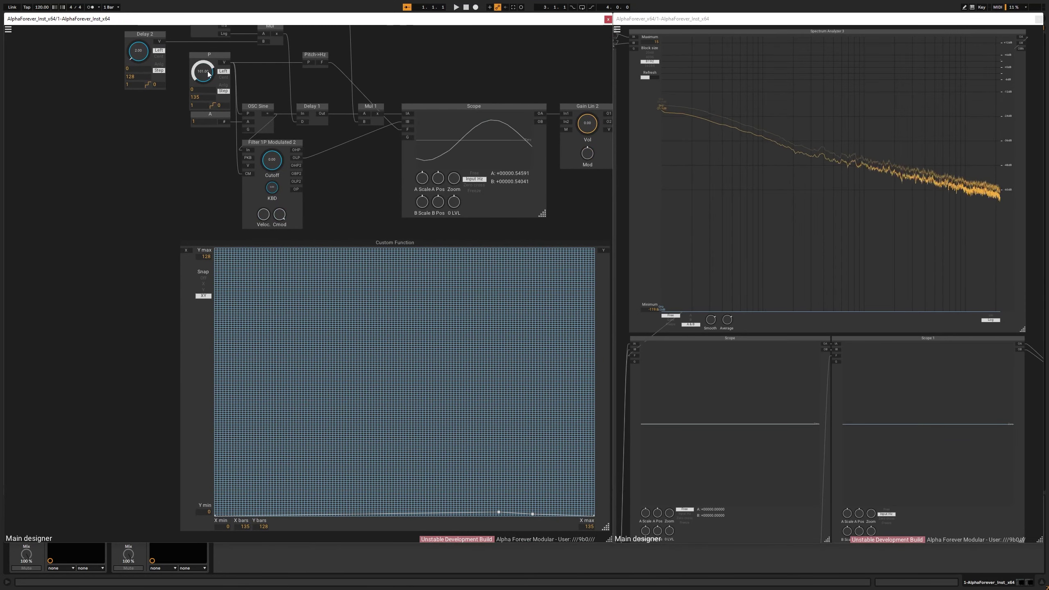
pyautogui.moveTo(139, 58); pyautogui.dragTo(139, 55)
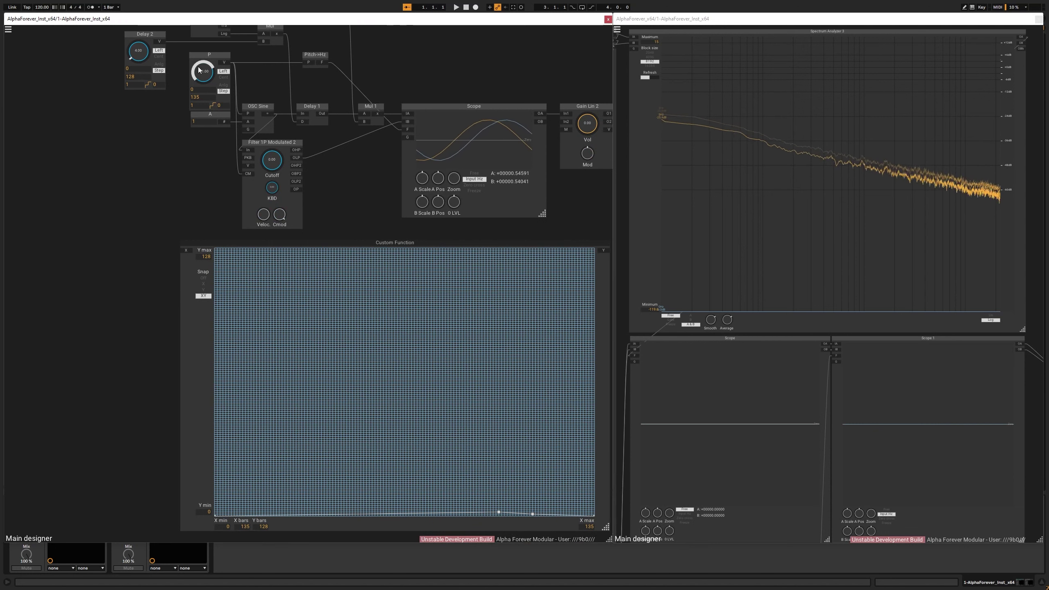
# Lower the P knob to 89.00 and add a point to the Custom Function curve at about X 89, Y 4
pyautogui.scroll(-6, 210, 71)
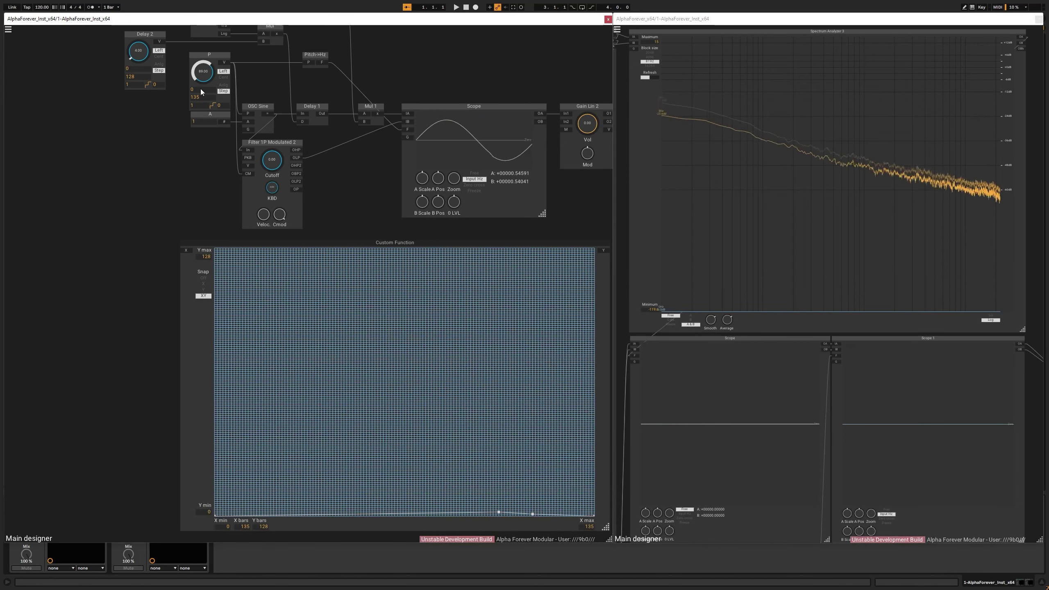
pyautogui.scroll(-1, 192, 143)
pyautogui.scroll(-2, 192, 143)
pyautogui.moveTo(460, 389); pyautogui.dragTo(451, 388)
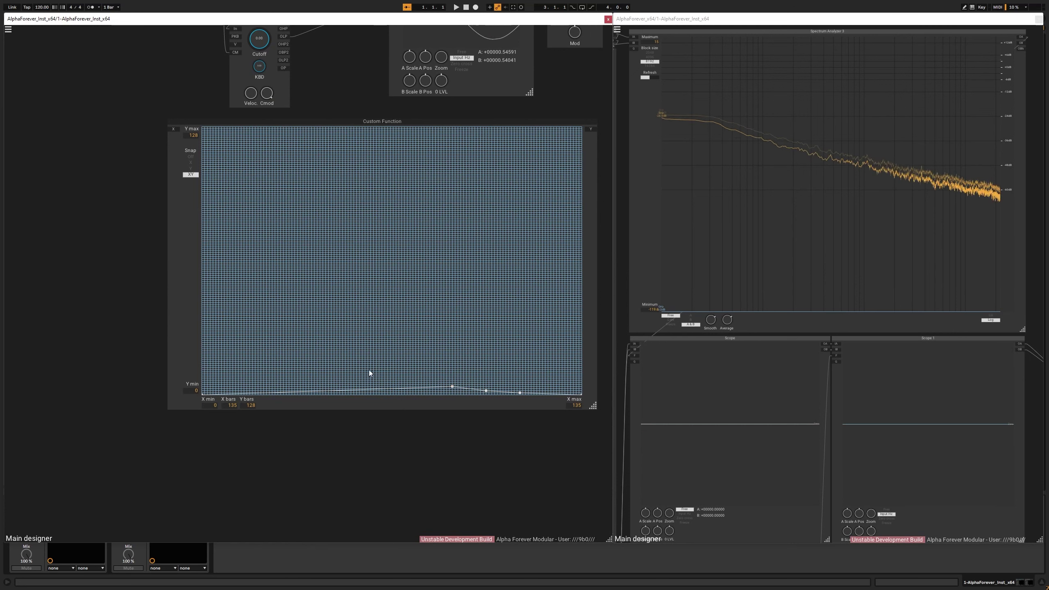
# Raise the Delay 2 knob to 8.00 and lower the P knob to 77.00 so the two sines align
pyautogui.scroll(-3, 130, 215)
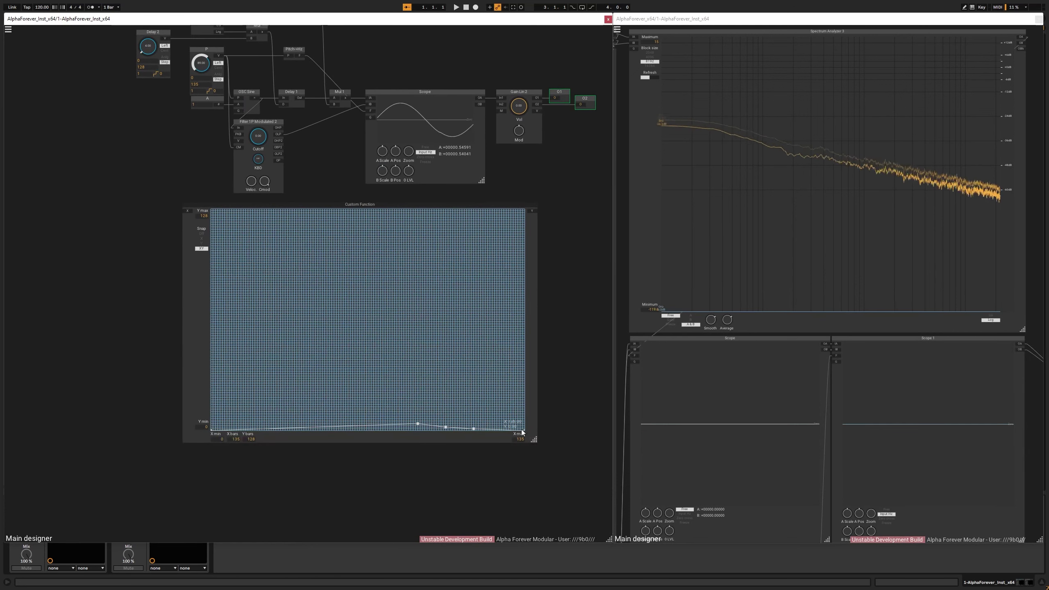
pyautogui.scroll(1, 138, 137)
pyautogui.scroll(2, 138, 134)
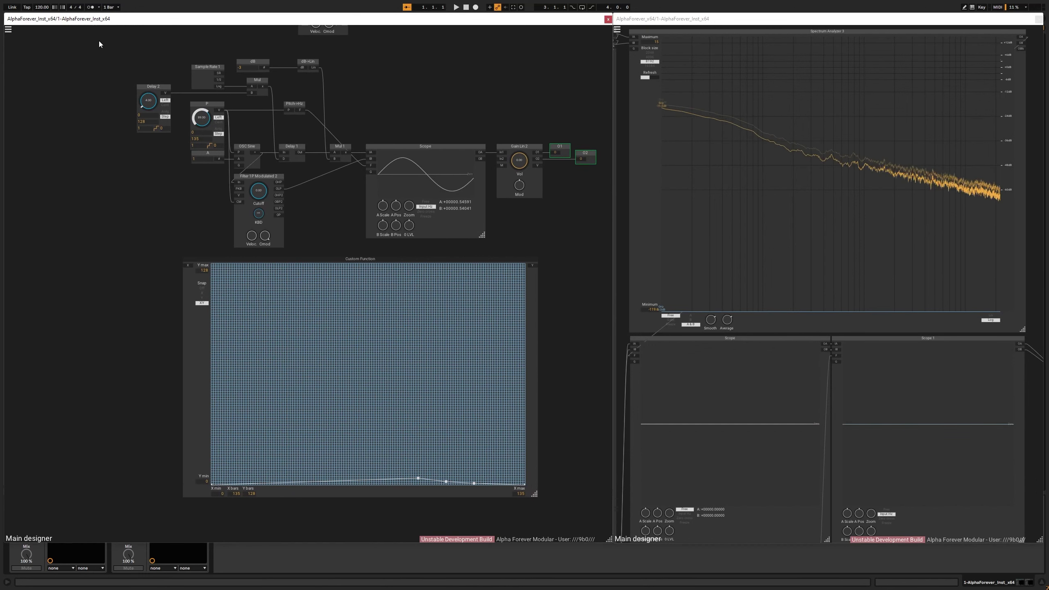
pyautogui.scroll(4, 156, 100)
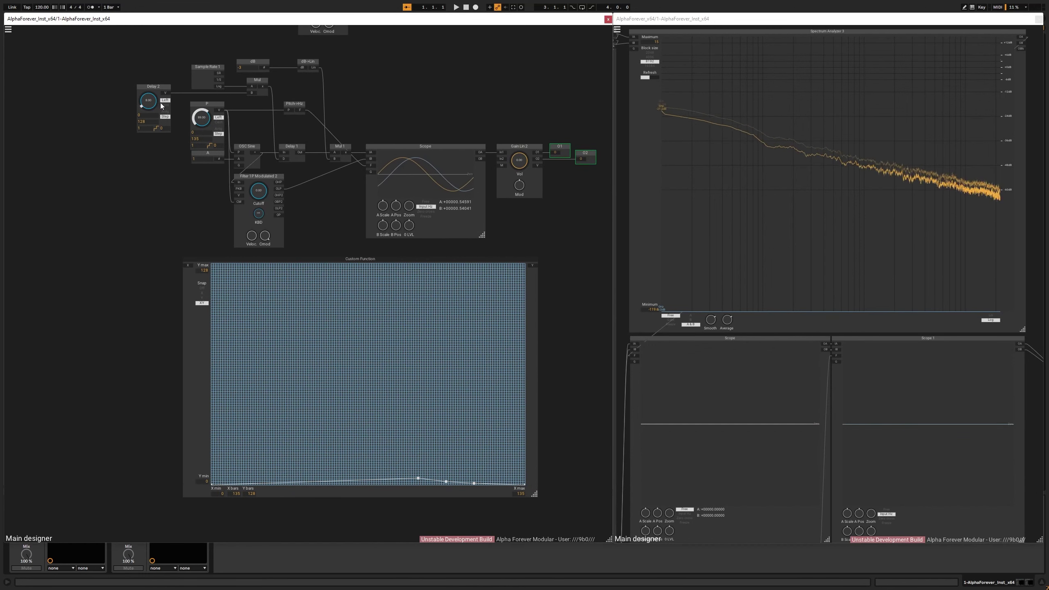
pyautogui.moveTo(205, 121); pyautogui.dragTo(205, 125)
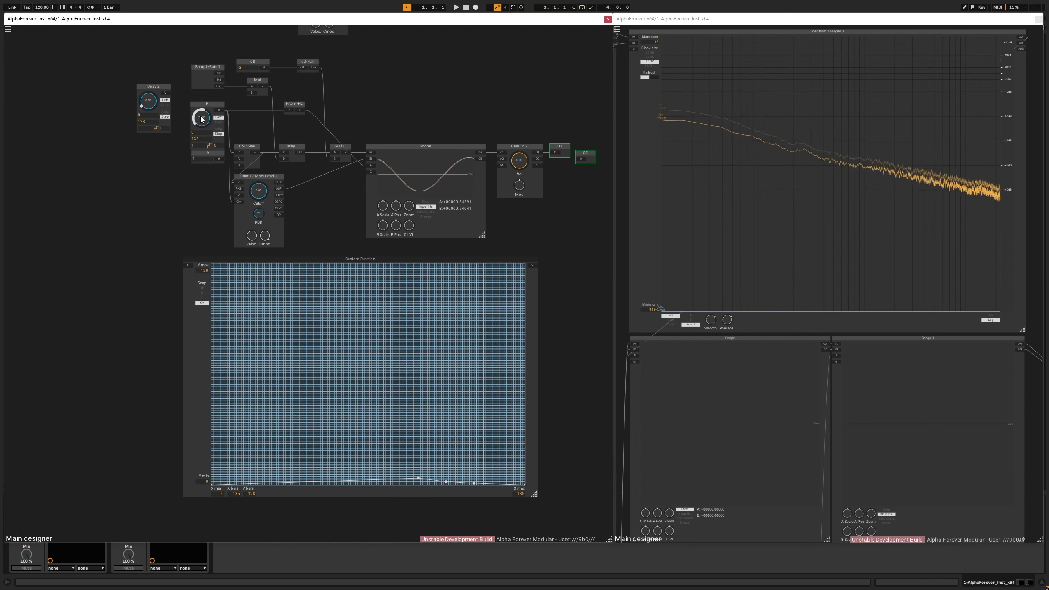
pyautogui.scroll(-1, 200, 116)
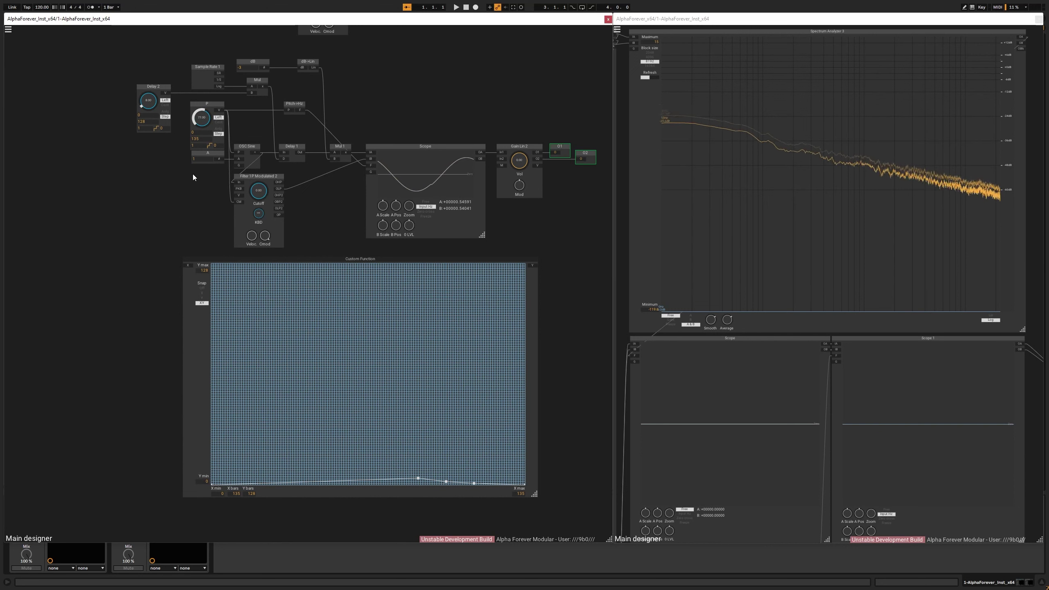
pyautogui.scroll(1, 195, 179)
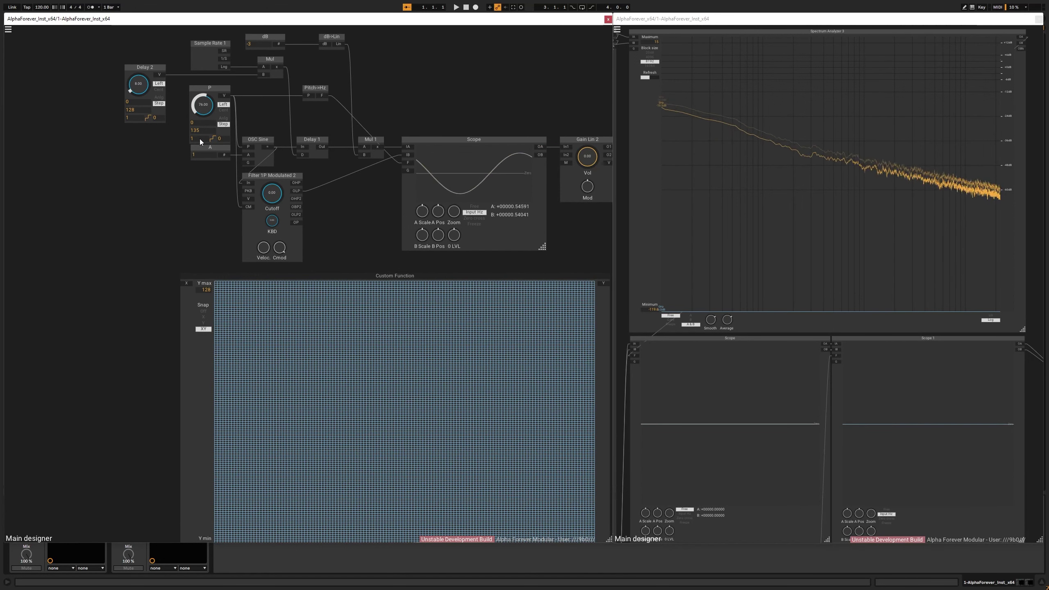
pyautogui.scroll(-1, 181, 194)
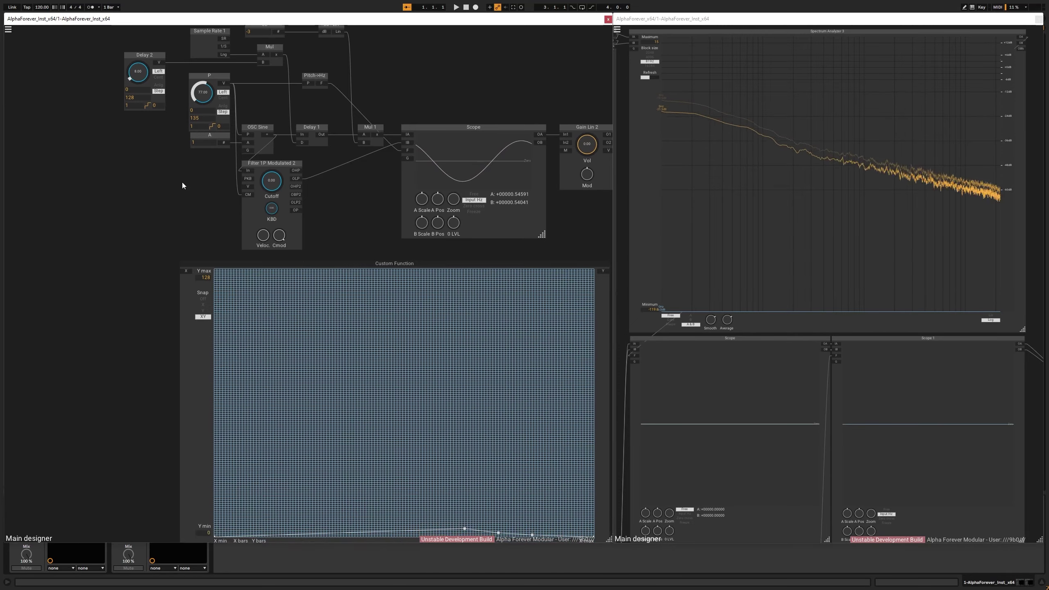
# Add a point to the Custom Function curve and adjust it to about X 77, Y 8
pyautogui.scroll(-3, 182, 186)
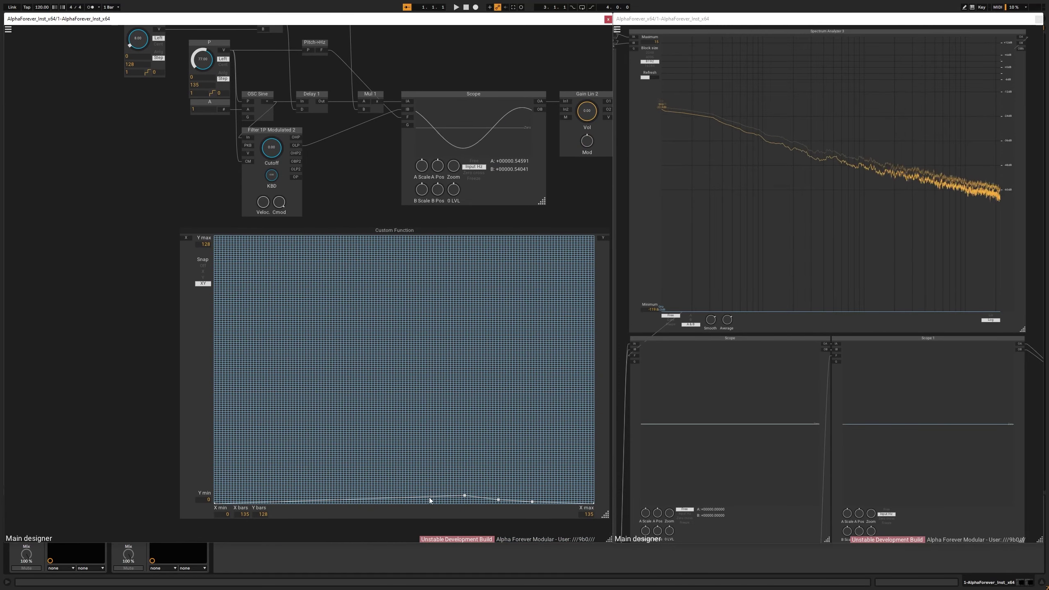
pyautogui.doubleClick(429, 497)
pyautogui.moveTo(428, 498); pyautogui.dragTo(428, 491)
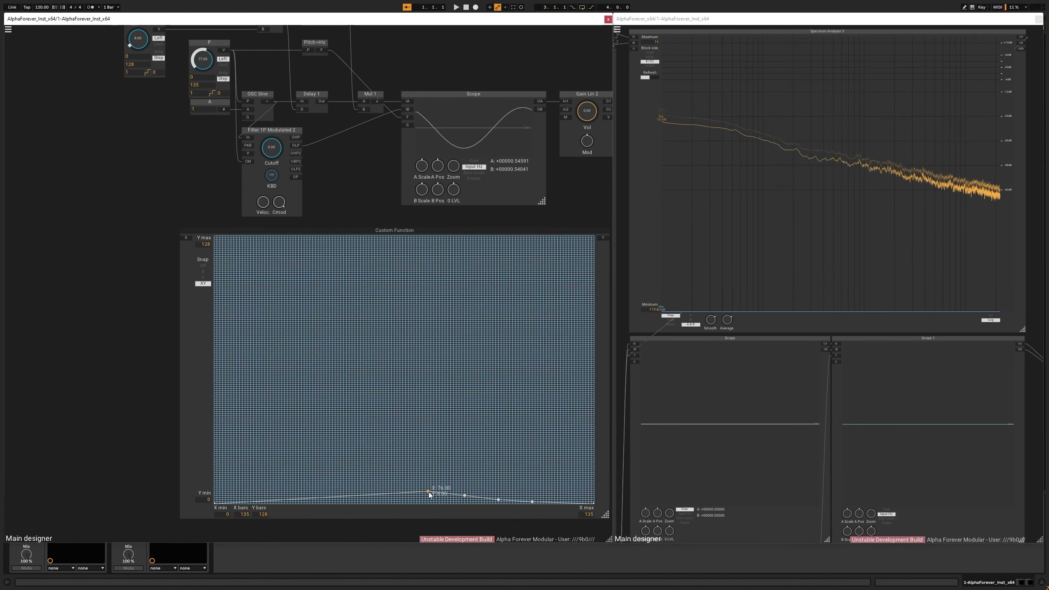
pyautogui.scroll(3, 17, 370)
pyautogui.moveTo(141, 392); pyautogui.dragTo(17, 193)
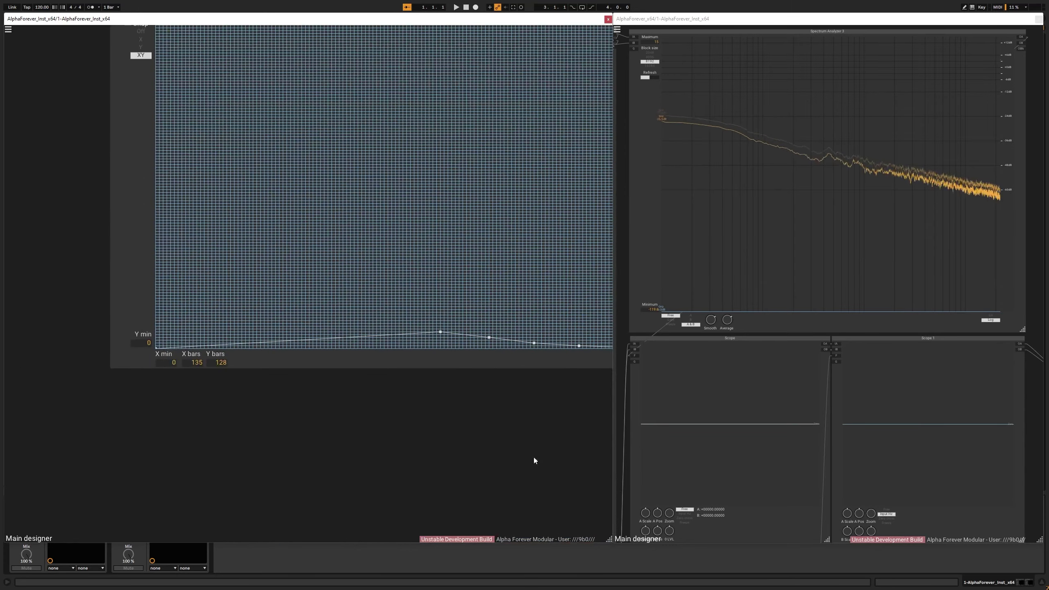
pyautogui.moveTo(542, 465); pyautogui.dragTo(437, 515)
pyautogui.moveTo(335, 382); pyautogui.dragTo(335, 376)
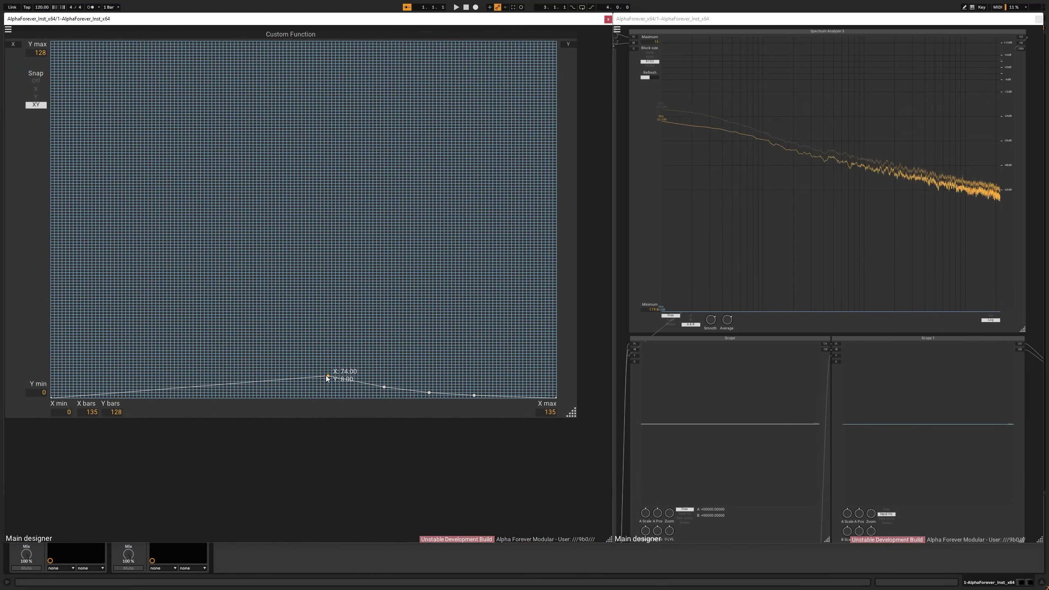
# Raise the Delay 2 knob to 16.00 and lower the P knob to 65.00 so the scope traces match
pyautogui.scroll(-3, 279, 458)
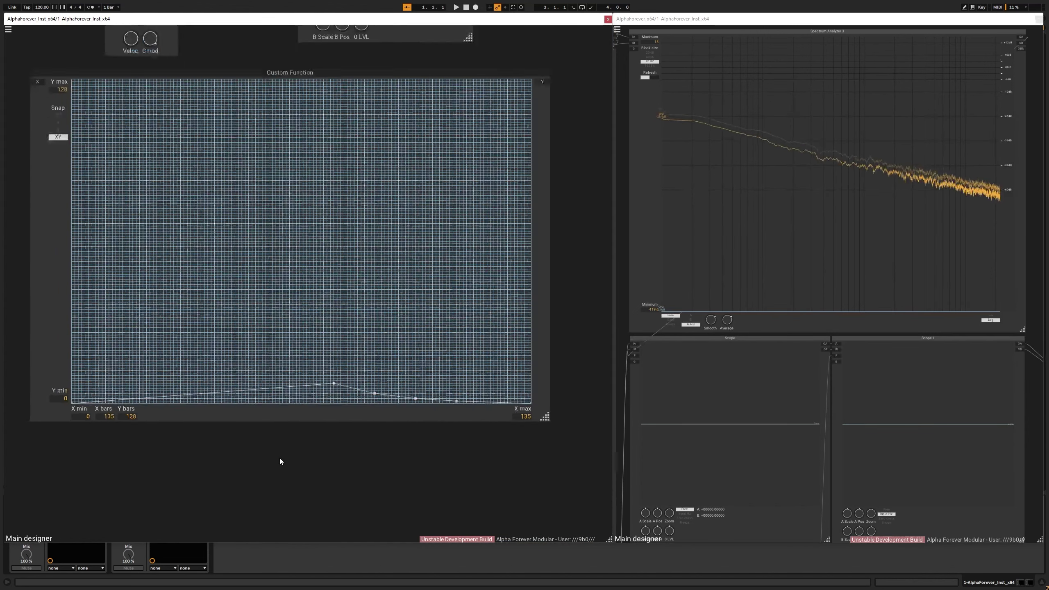
pyautogui.scroll(-1, 49, 200)
pyautogui.moveTo(71, 142); pyautogui.dragTo(204, 244)
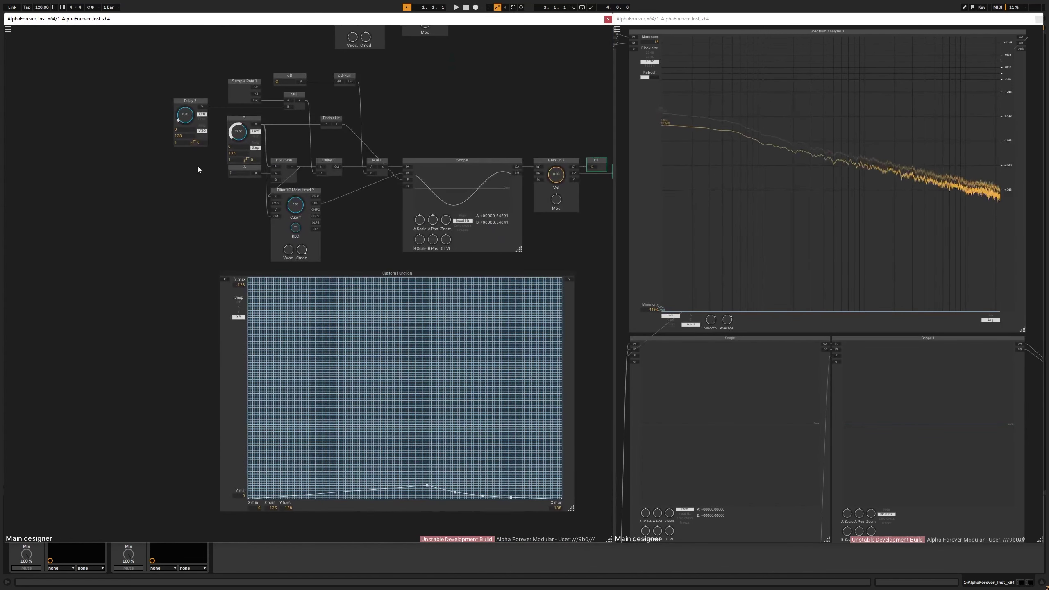
pyautogui.moveTo(190, 116); pyautogui.dragTo(235, 138)
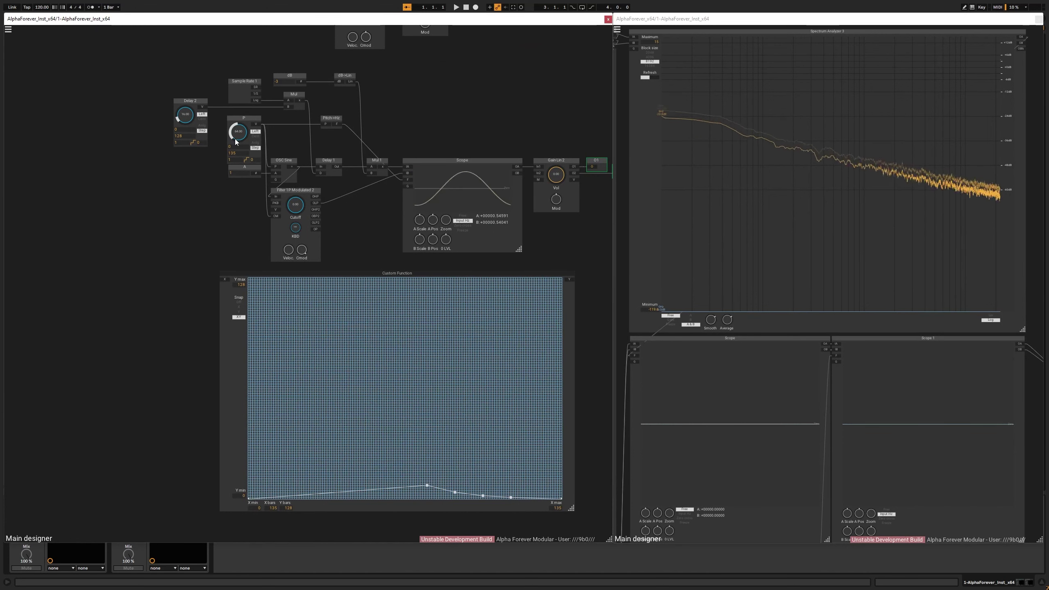
pyautogui.scroll(1, 230, 121)
pyautogui.scroll(-1, 238, 139)
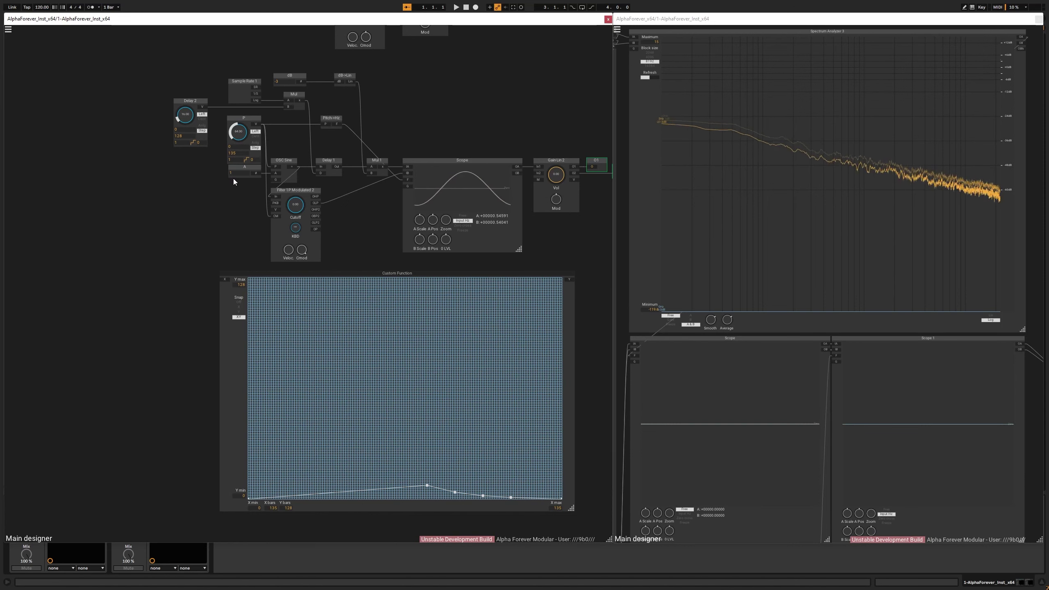
pyautogui.scroll(4, 210, 171)
pyautogui.moveTo(221, 187); pyautogui.dragTo(114, 217)
pyautogui.scroll(1, 148, 157)
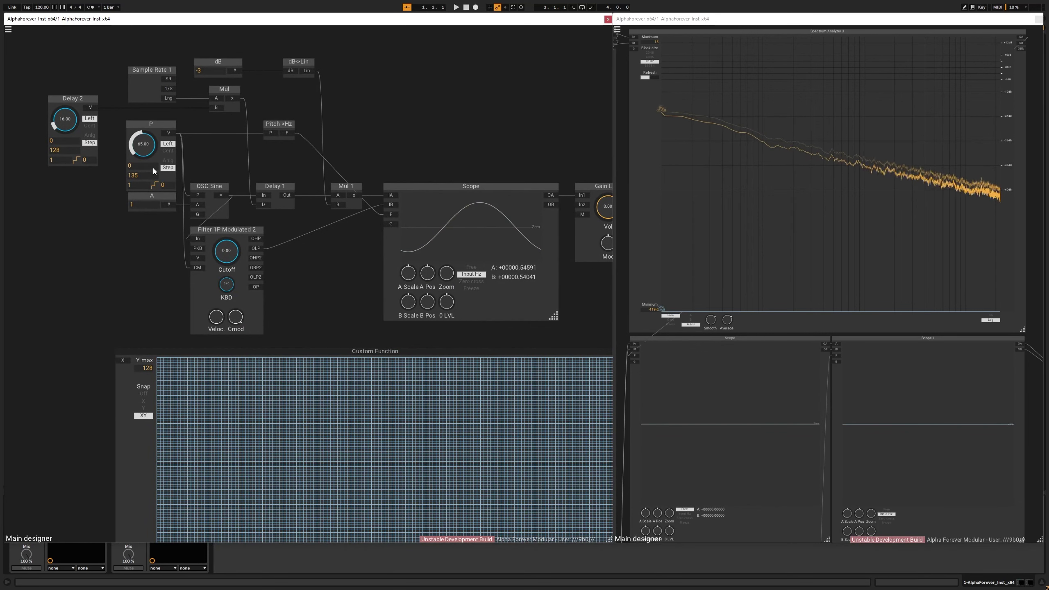
# Add a point to the Custom Function curve at about X 65, Y 16
pyautogui.moveTo(123, 271); pyautogui.dragTo(127, 95)
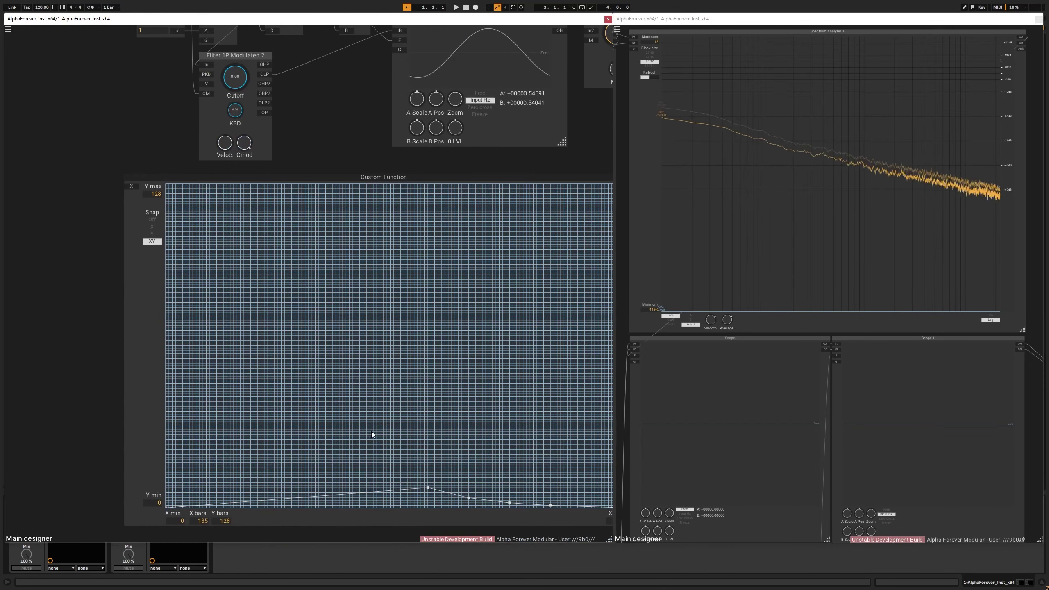
pyautogui.click(370, 490)
pyautogui.moveTo(371, 494); pyautogui.dragTo(384, 472)
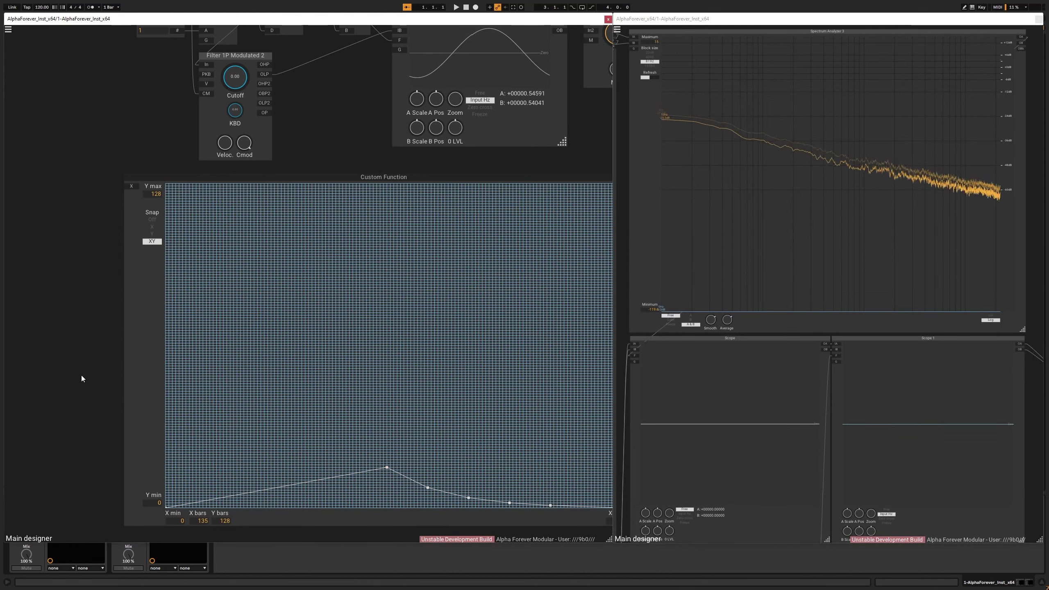
# Raise the Delay 2 knob to 32.00 and add a new curve point at about X 52, Y 34
pyautogui.scroll(-1, 70, 362)
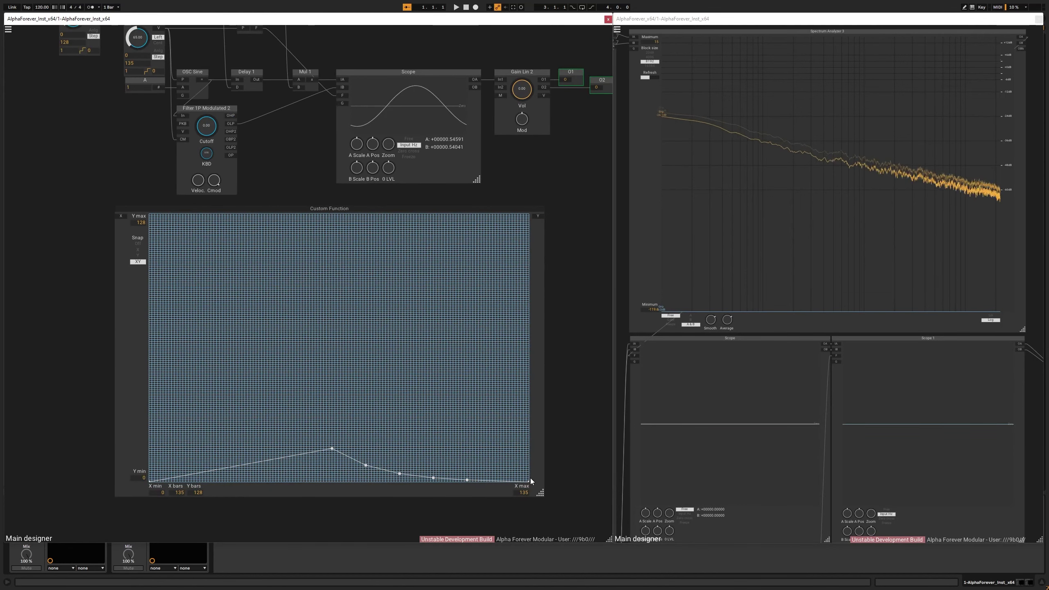
pyautogui.moveTo(112, 178); pyautogui.dragTo(209, 315)
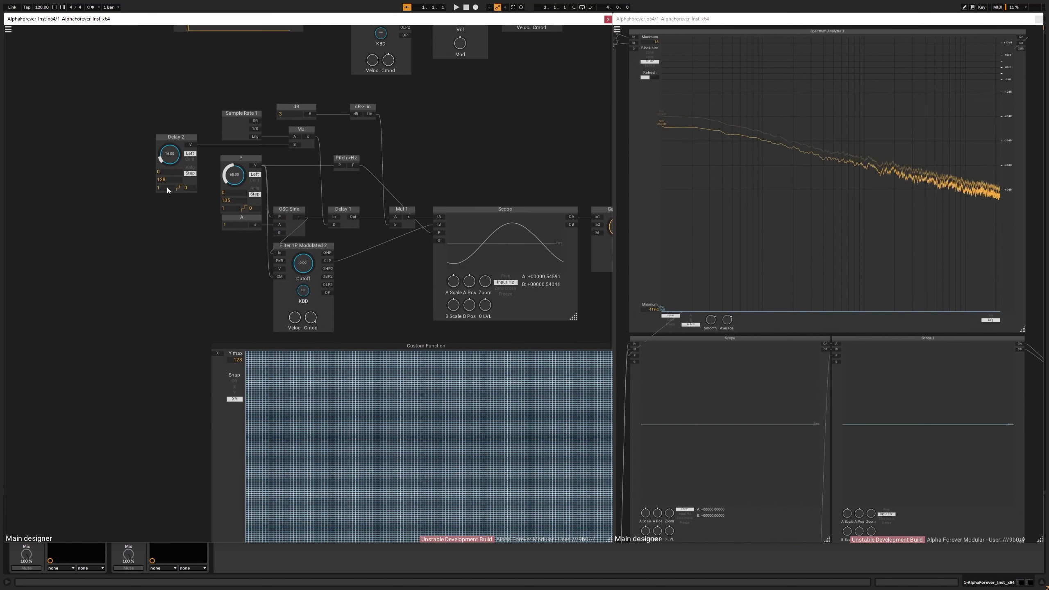
pyautogui.moveTo(169, 161); pyautogui.dragTo(177, 146)
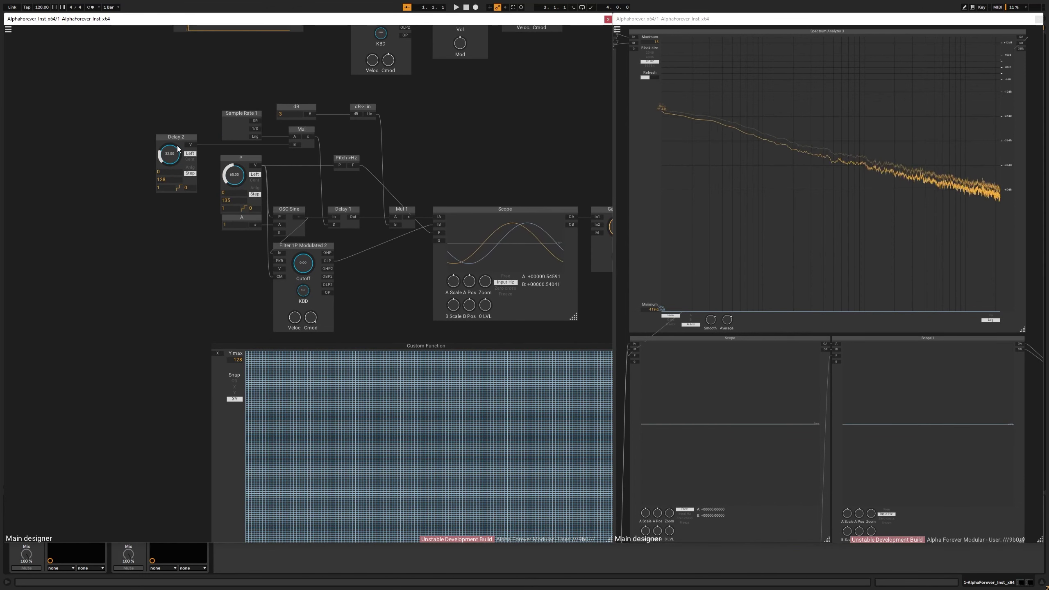
pyautogui.scroll(-3, 178, 297)
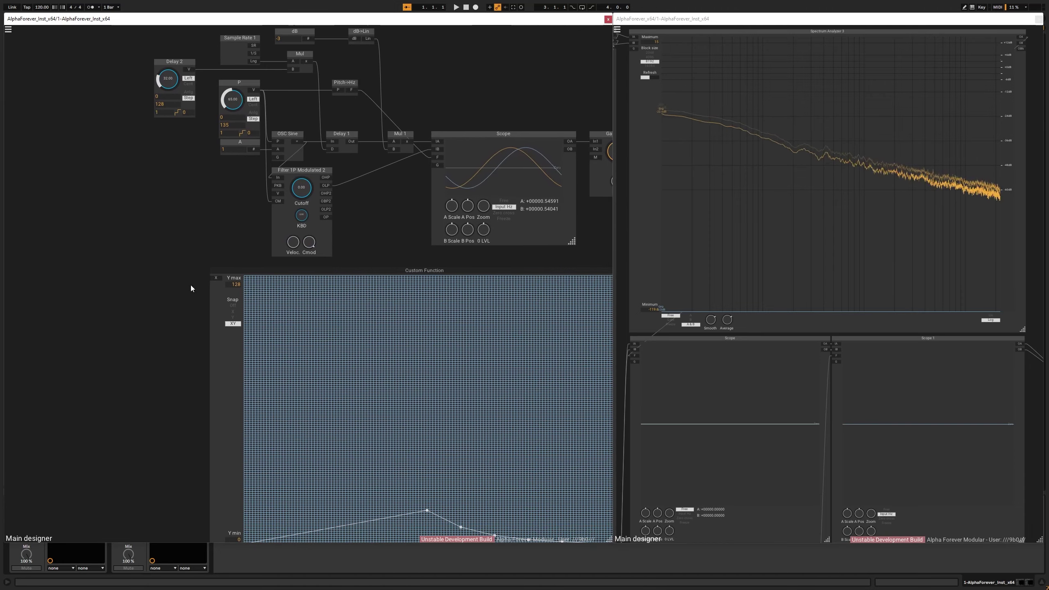
pyautogui.moveTo(386, 522); pyautogui.dragTo(391, 476)
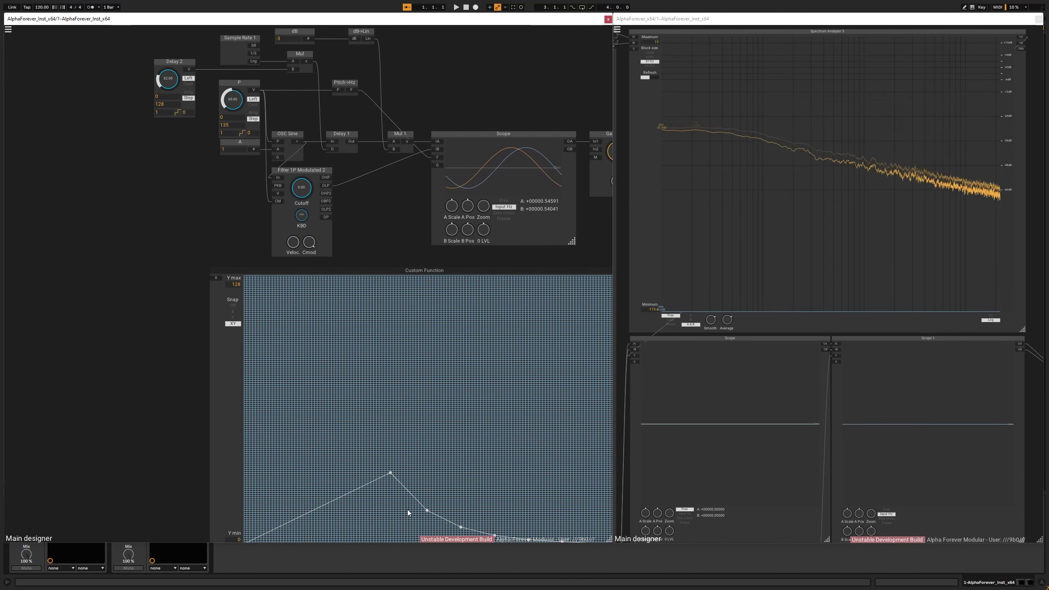
pyautogui.scroll(-3, 111, 405)
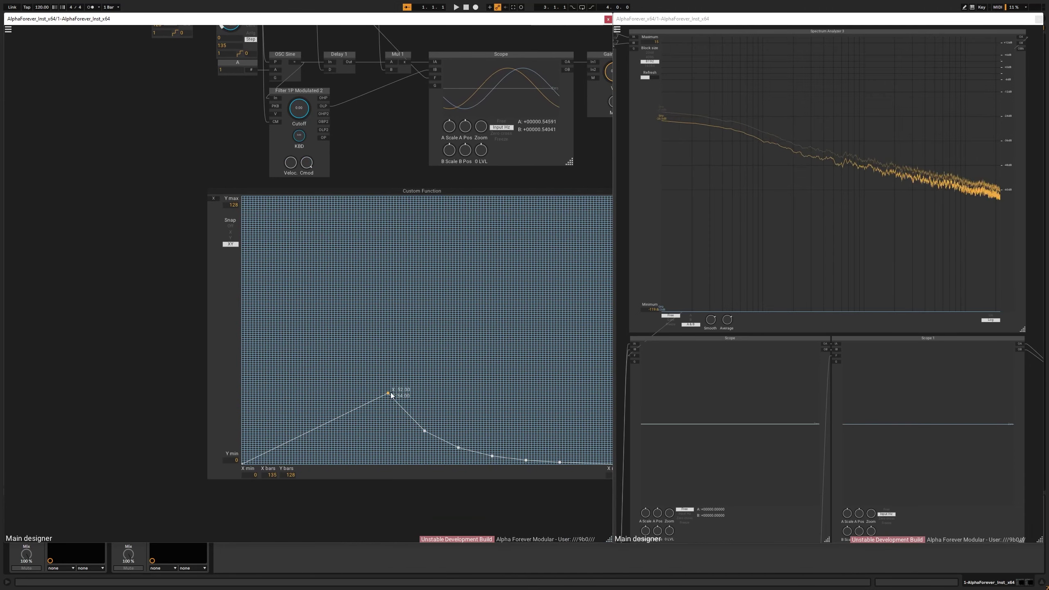
# Lower the P knob to 53.00 and move the curve's peak point to about X 53, Y 32
pyautogui.scroll(4, 203, 194)
pyautogui.moveTo(224, 136); pyautogui.dragTo(221, 148)
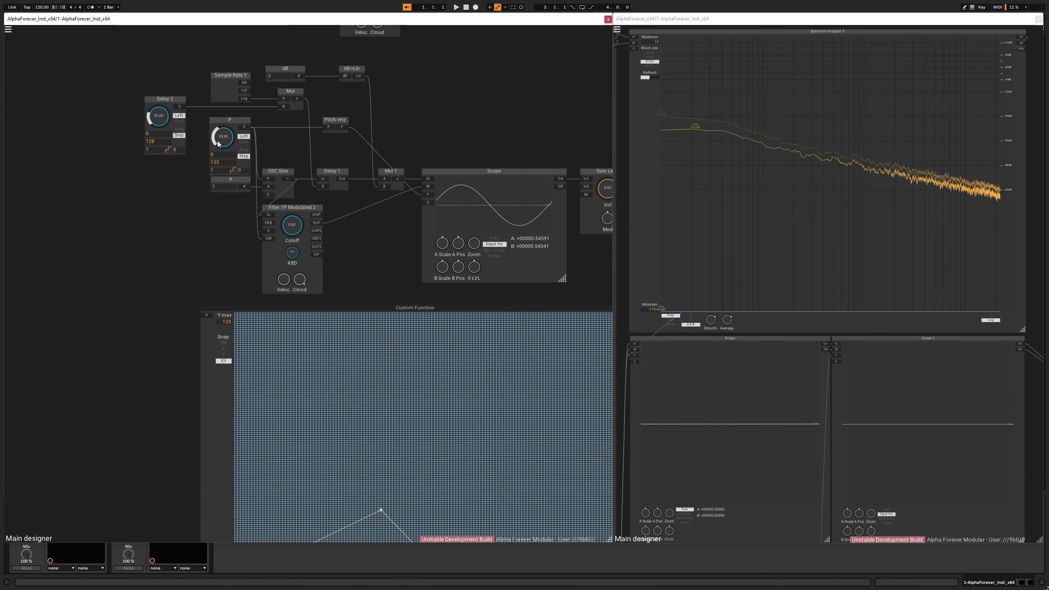
pyautogui.moveTo(211, 249); pyautogui.dragTo(176, 66)
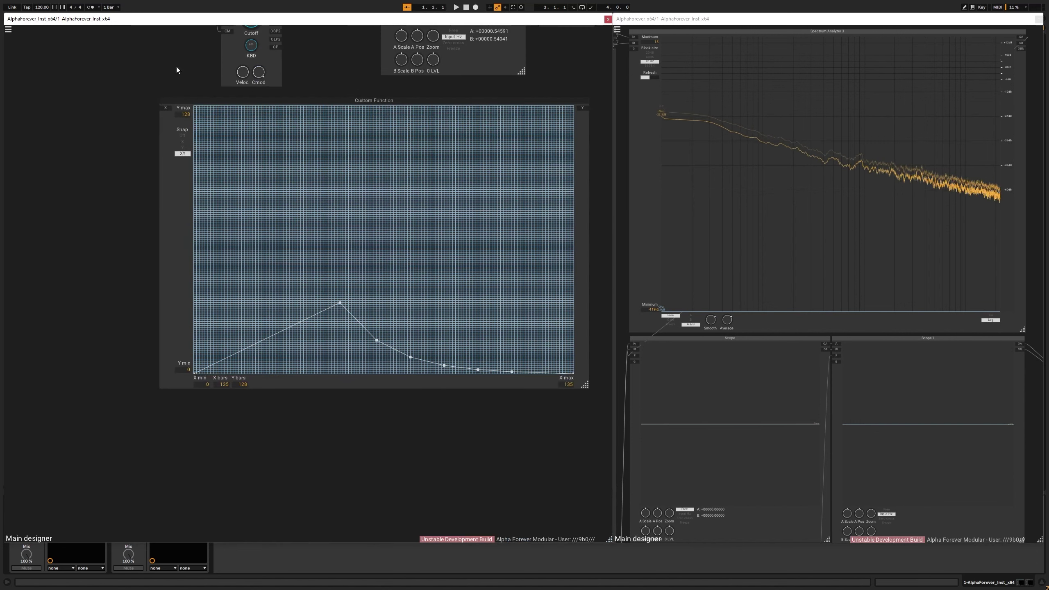
pyautogui.scroll(2, 405, 454)
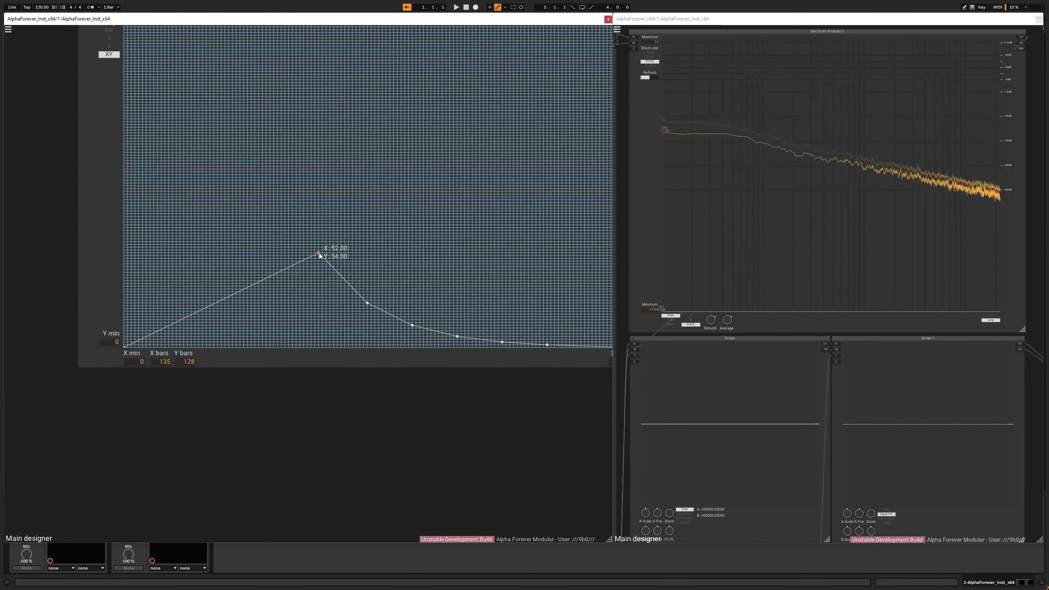
pyautogui.moveTo(319, 255); pyautogui.dragTo(322, 257)
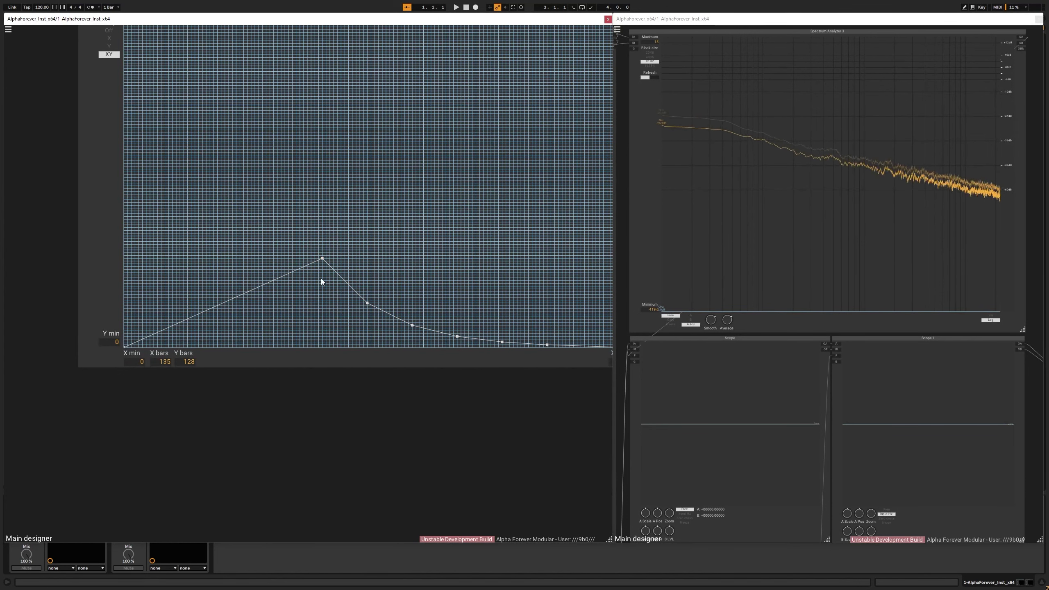
# Add a curve point at about X 45, Y 61 and raise the Delay 2 knob to 64.00
pyautogui.click(314, 422)
pyautogui.moveTo(123, 184); pyautogui.dragTo(163, 282)
pyautogui.moveTo(301, 437); pyautogui.dragTo(339, 353)
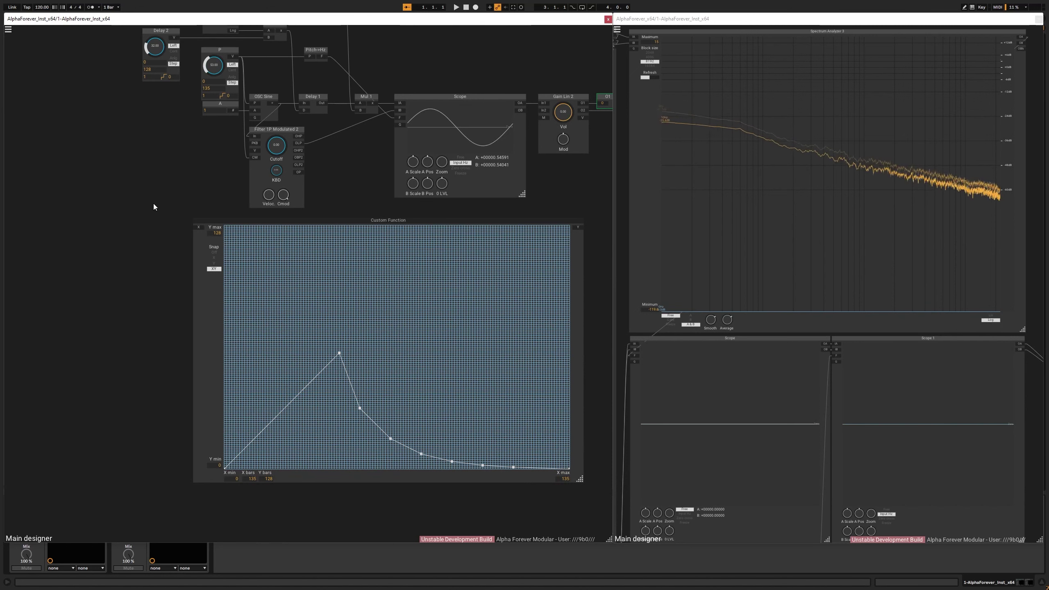
pyautogui.moveTo(149, 195); pyautogui.dragTo(176, 233)
pyautogui.moveTo(190, 119); pyautogui.dragTo(207, 91)
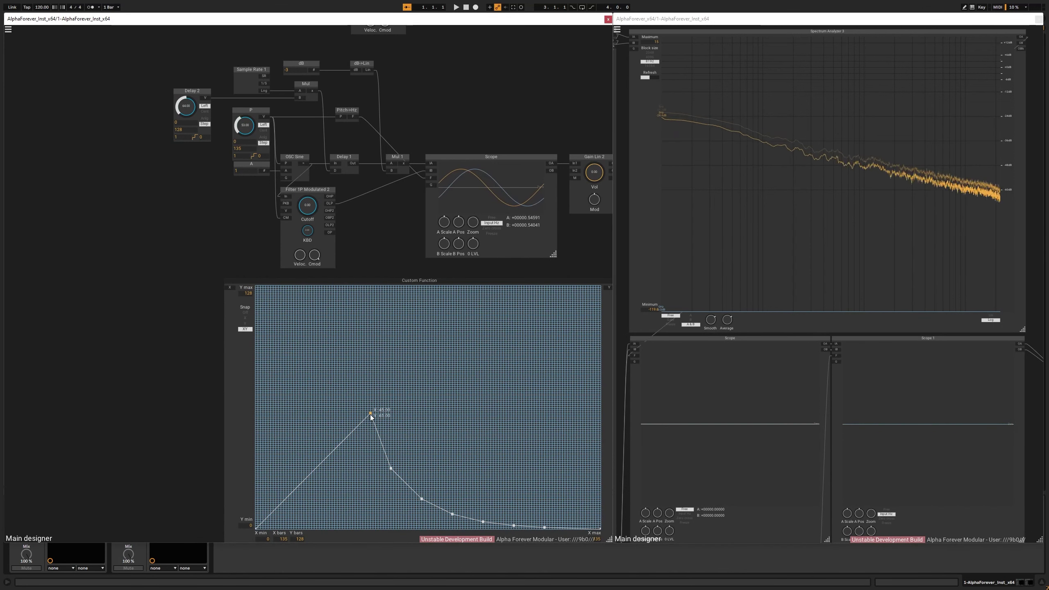
# Raise the peak point at X 45 to Y 64 and lower the P knob to 41.00
pyautogui.moveTo(370, 416); pyautogui.dragTo(371, 409)
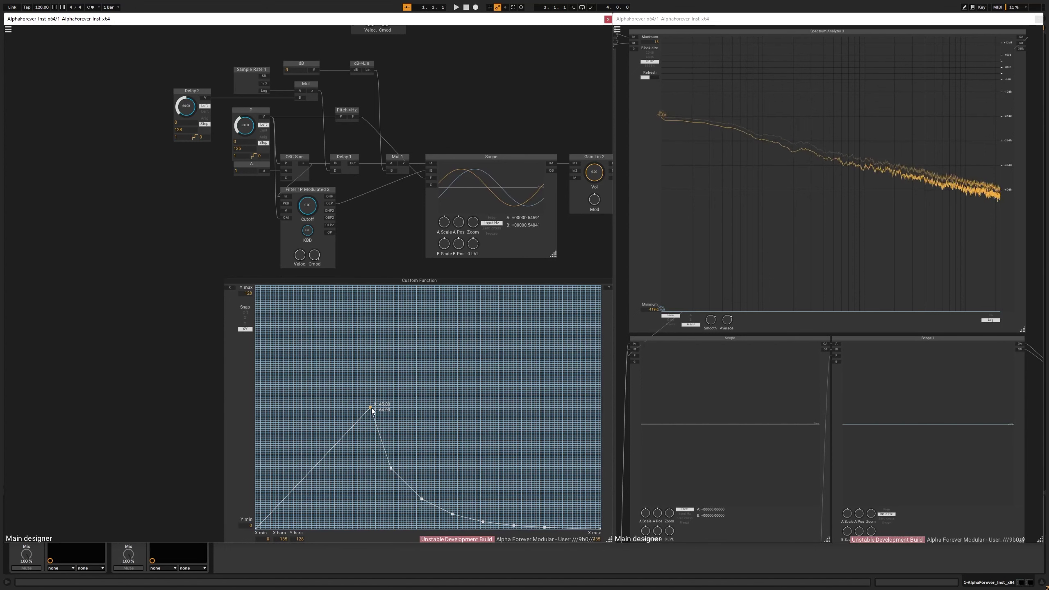
pyautogui.moveTo(372, 410); pyautogui.dragTo(372, 410)
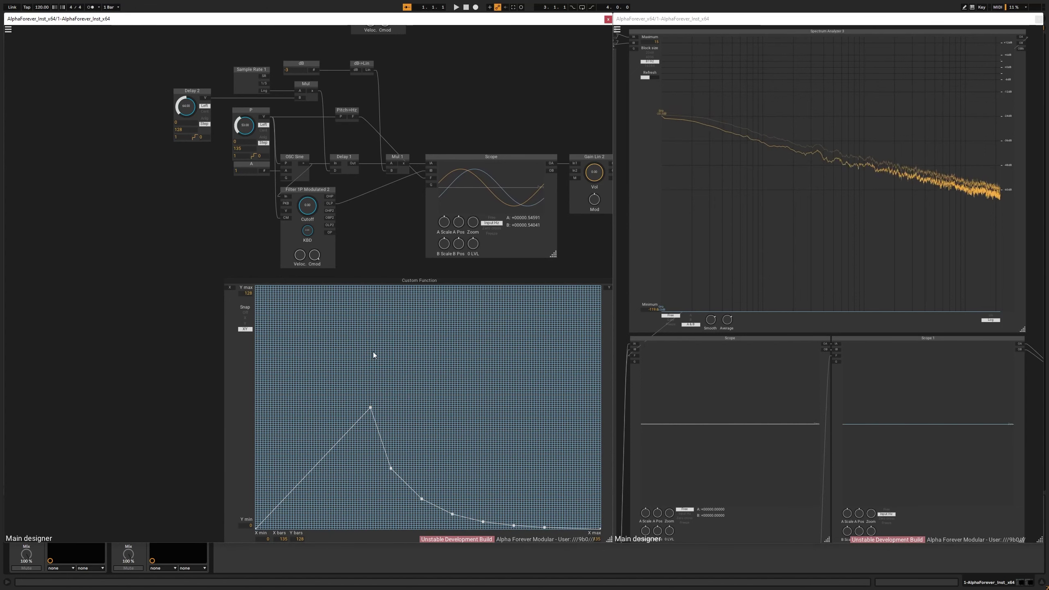
pyautogui.moveTo(245, 126); pyautogui.dragTo(249, 170)
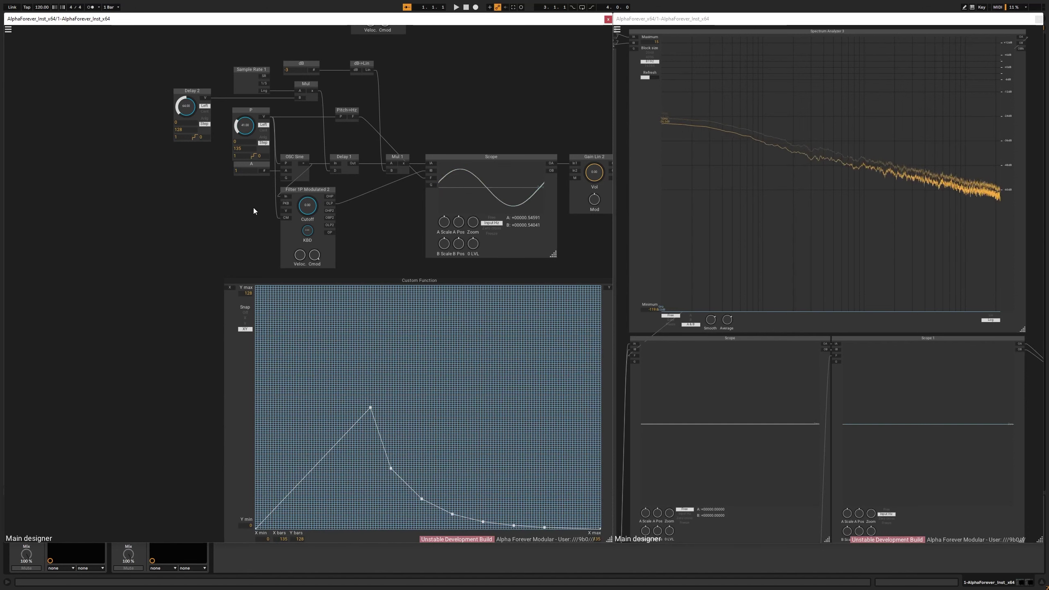
# Move the Custom Function curve's peak point to X 41, Y 64
pyautogui.moveTo(370, 409)
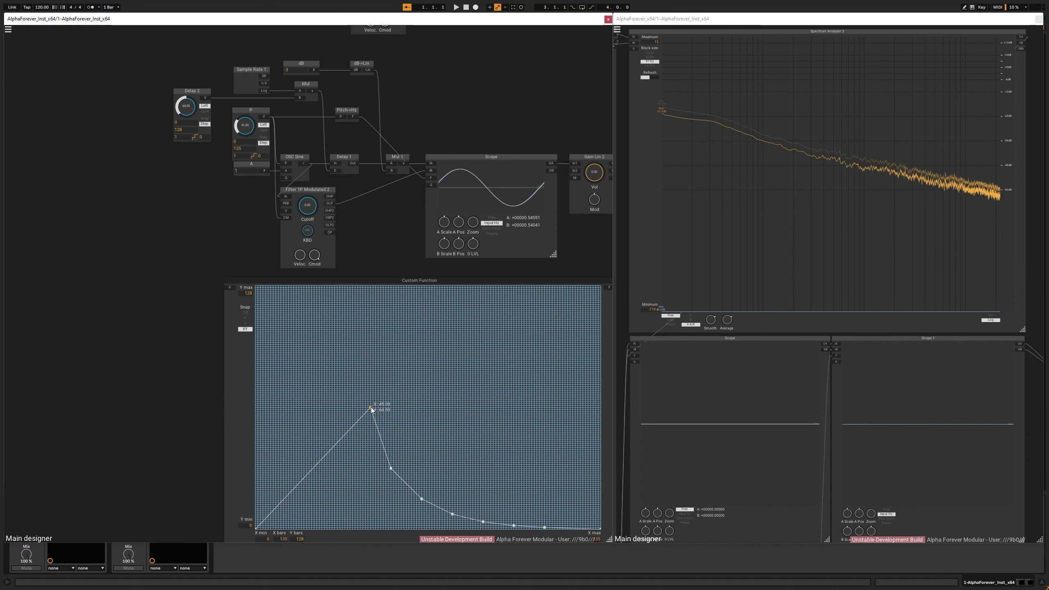
pyautogui.moveTo(371, 409); pyautogui.dragTo(360, 409)
pyautogui.scroll(-3, 172, 265)
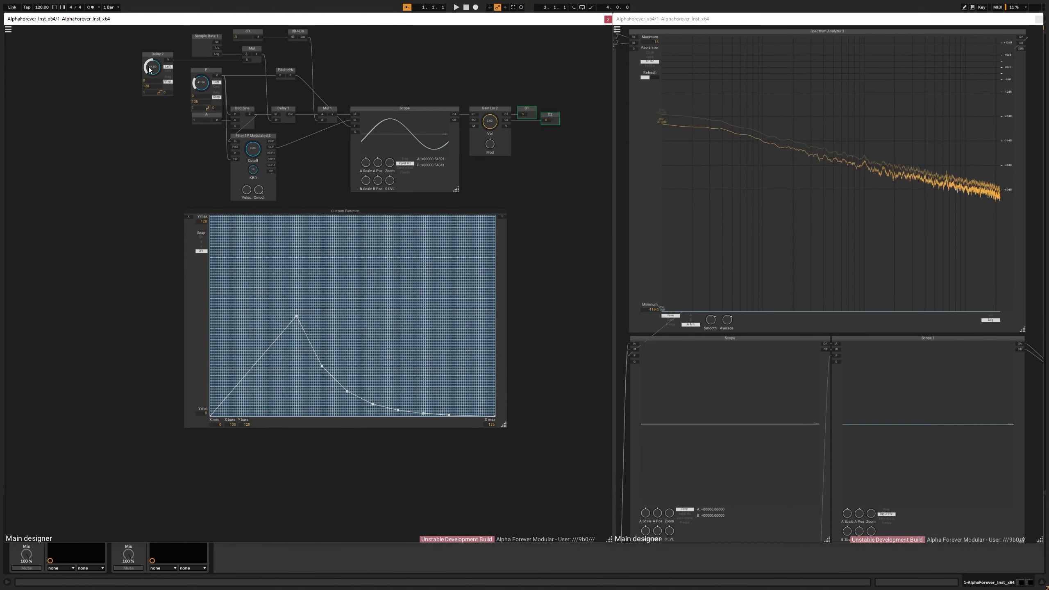
# Raise the Delay 2 knob to 128.00 and add a new curve point at about X 31, Y 128
pyautogui.moveTo(149, 67); pyautogui.dragTo(172, 3)
pyautogui.click(223, 400)
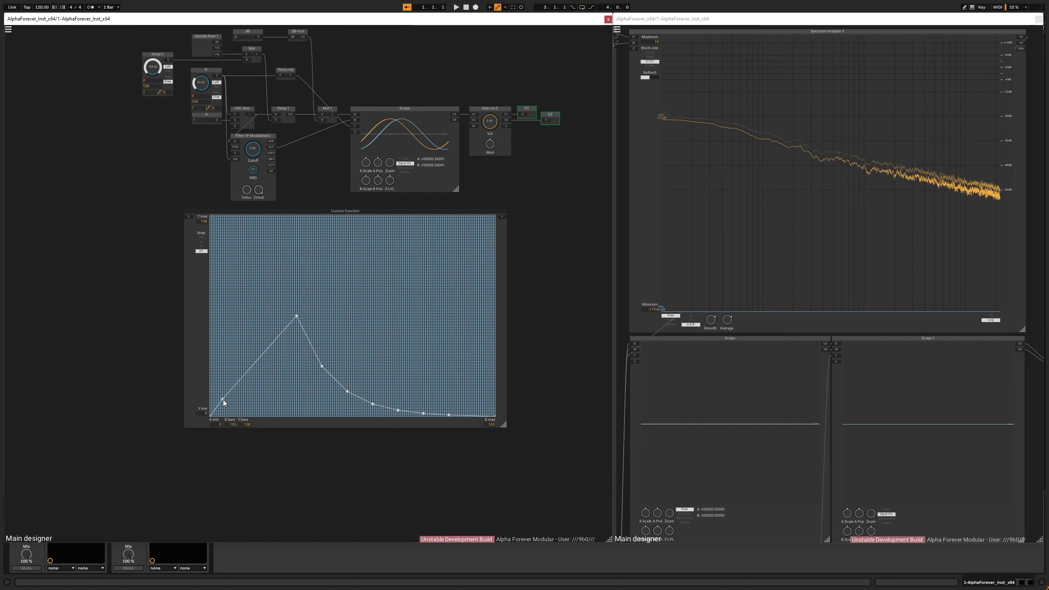
pyautogui.moveTo(223, 401); pyautogui.dragTo(276, 203)
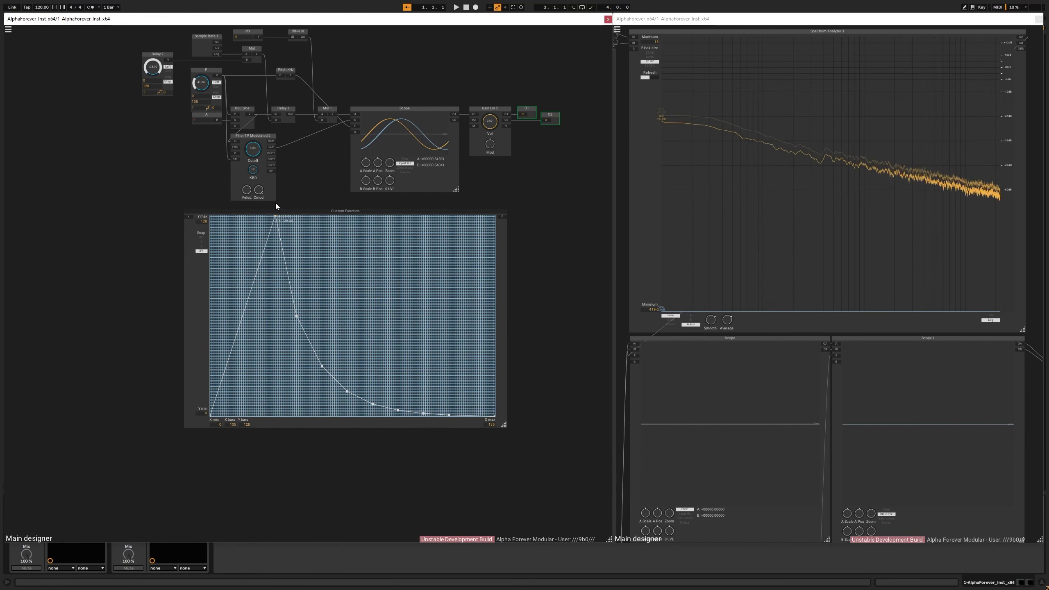
# Lower the P knob to about 29 and move the curve's peak point to about X 29, Y 128
pyautogui.moveTo(128, 142); pyautogui.dragTo(159, 179)
pyautogui.scroll(3, 172, 231)
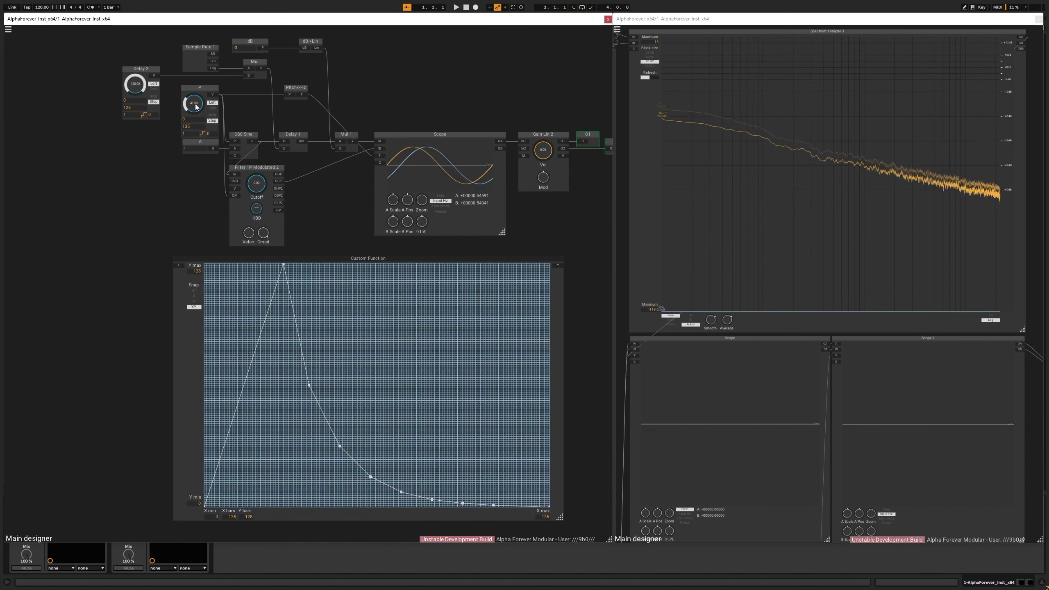
pyautogui.moveTo(197, 108); pyautogui.dragTo(203, 217)
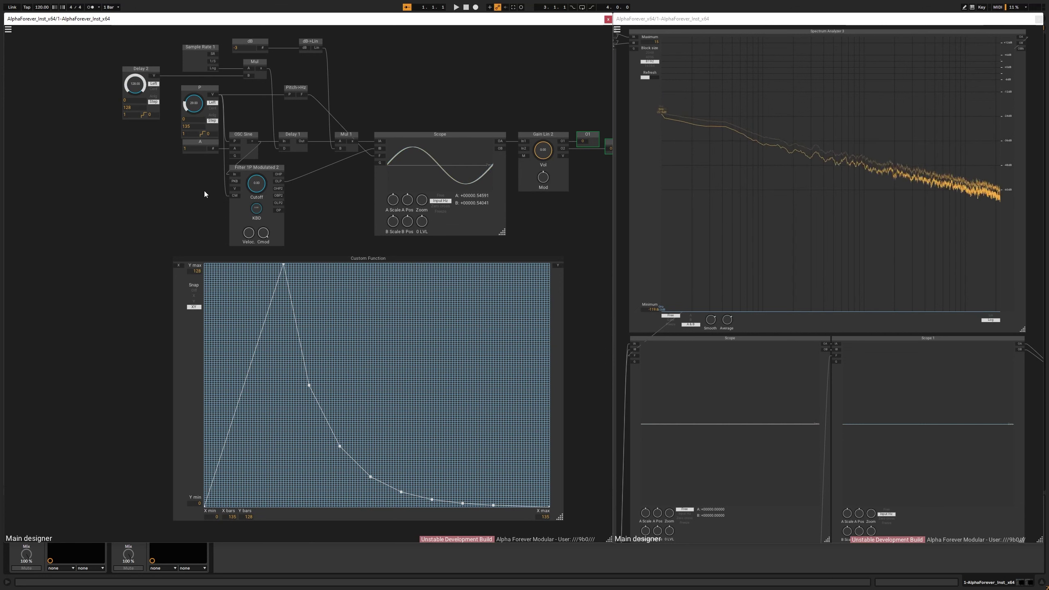
pyautogui.moveTo(204, 244); pyautogui.dragTo(207, 178)
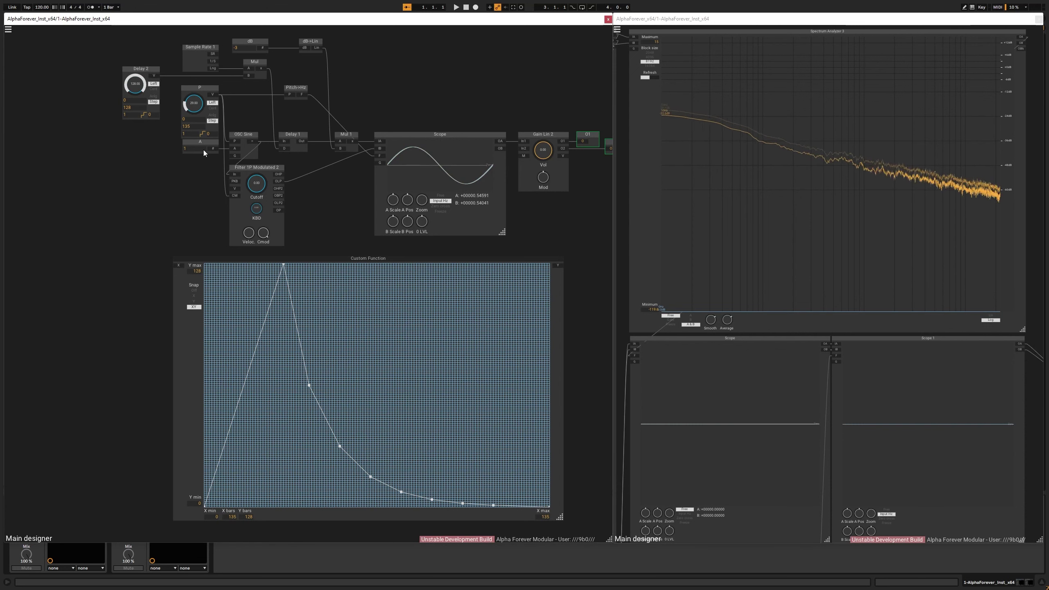
pyautogui.moveTo(285, 266)
pyautogui.moveTo(284, 268); pyautogui.dragTo(280, 267)
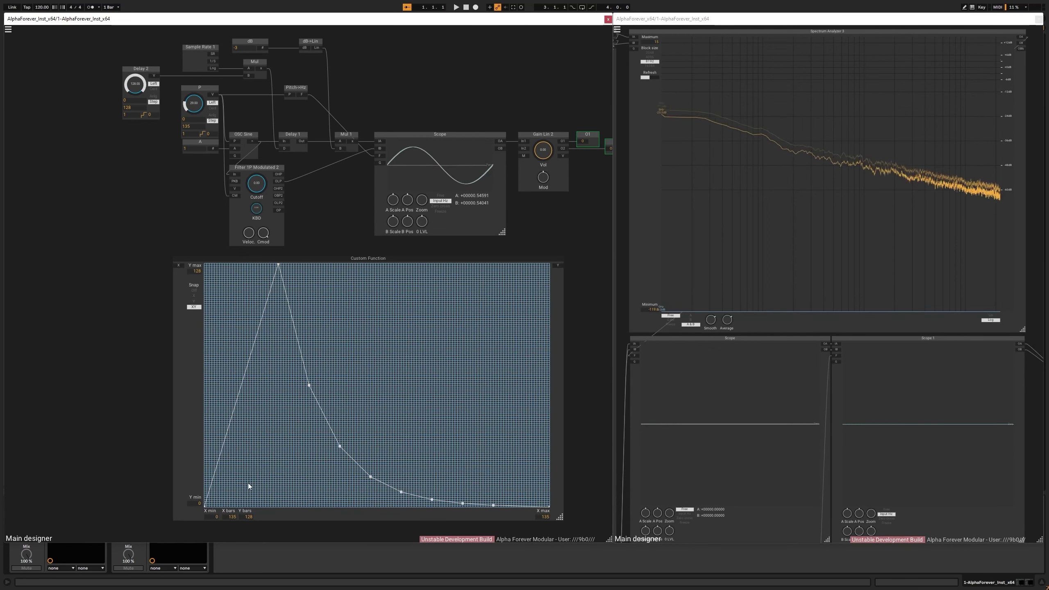
# Raise the curve's starting point at X 0 to Y 128
pyautogui.moveTo(206, 505); pyautogui.dragTo(162, 214)
pyautogui.scroll(-2, 105, 200)
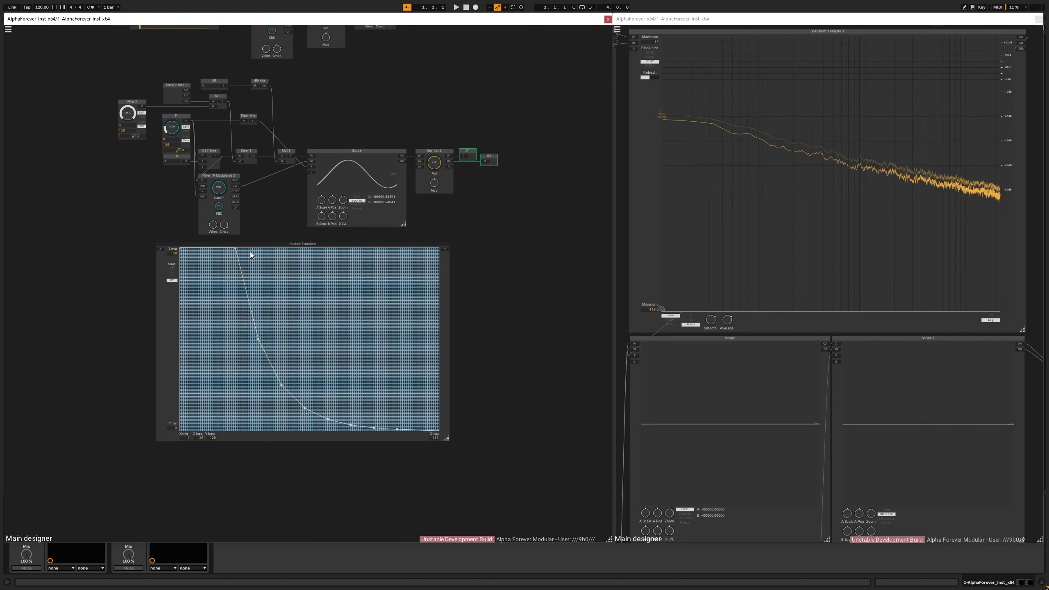
pyautogui.scroll(1, 483, 360)
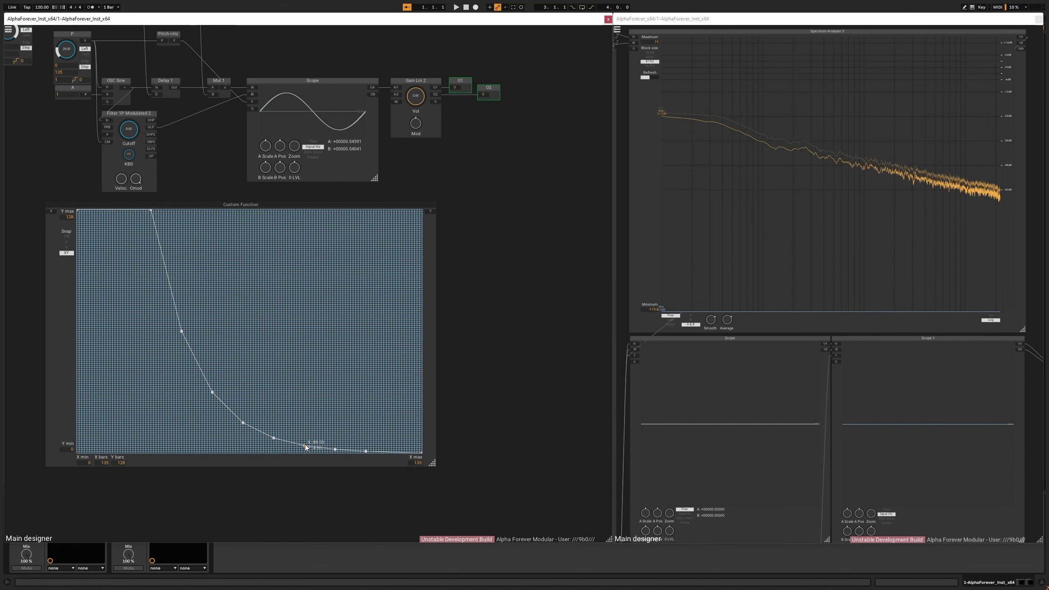
pyautogui.scroll(-2, 470, 378)
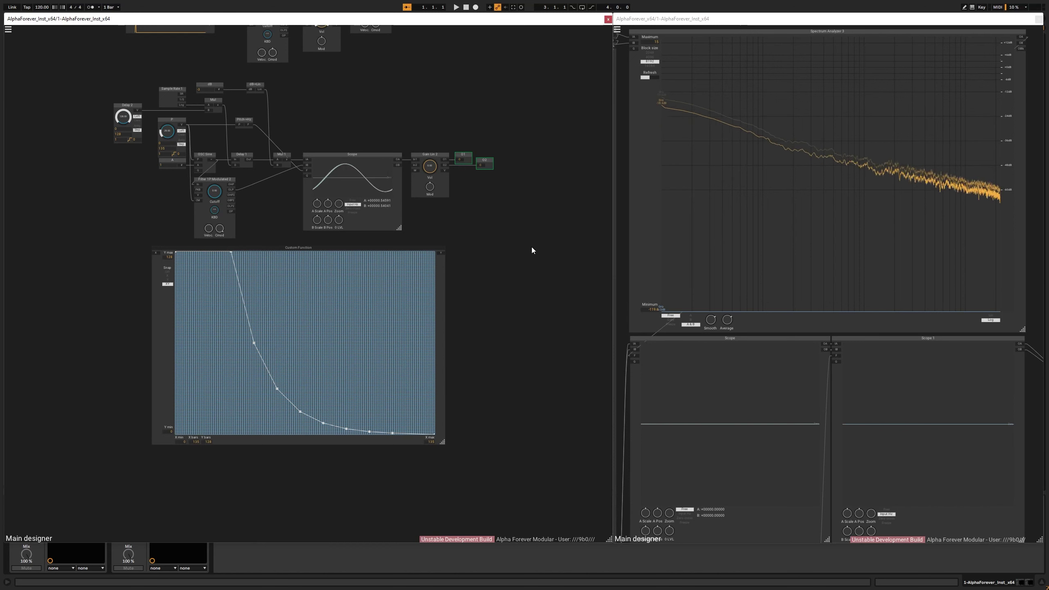
pyautogui.scroll(-1, 530, 257)
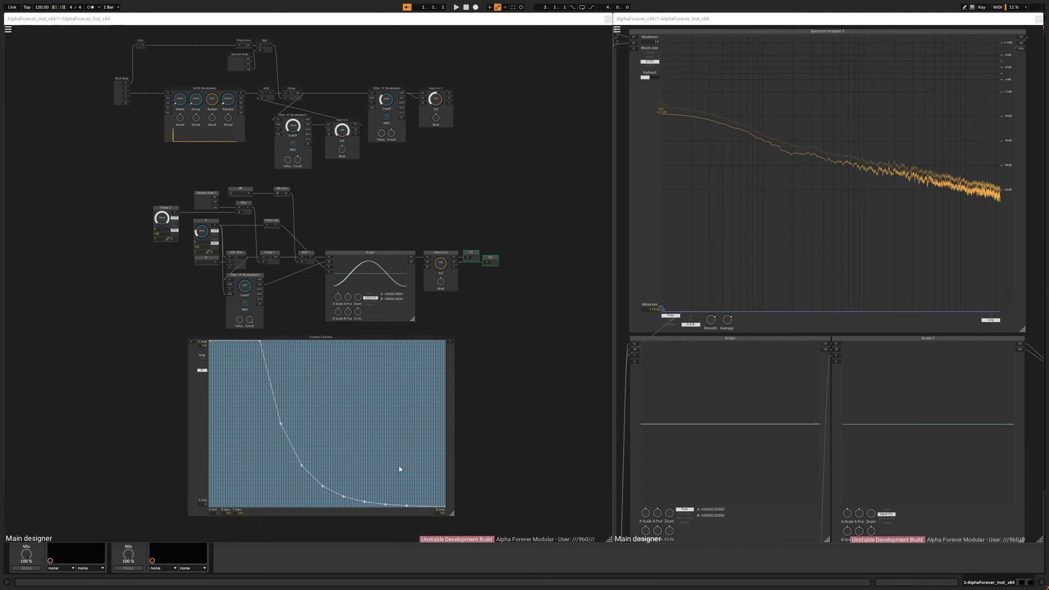
# Switch to Photoshop and handwrite the formula y = ab^x on the canvas with the Brush tool
pyautogui.hotkey('alt', 'Tab')
pyautogui.hotkey('alt', 'Tab')
pyautogui.hotkey('alt', 'Tab')
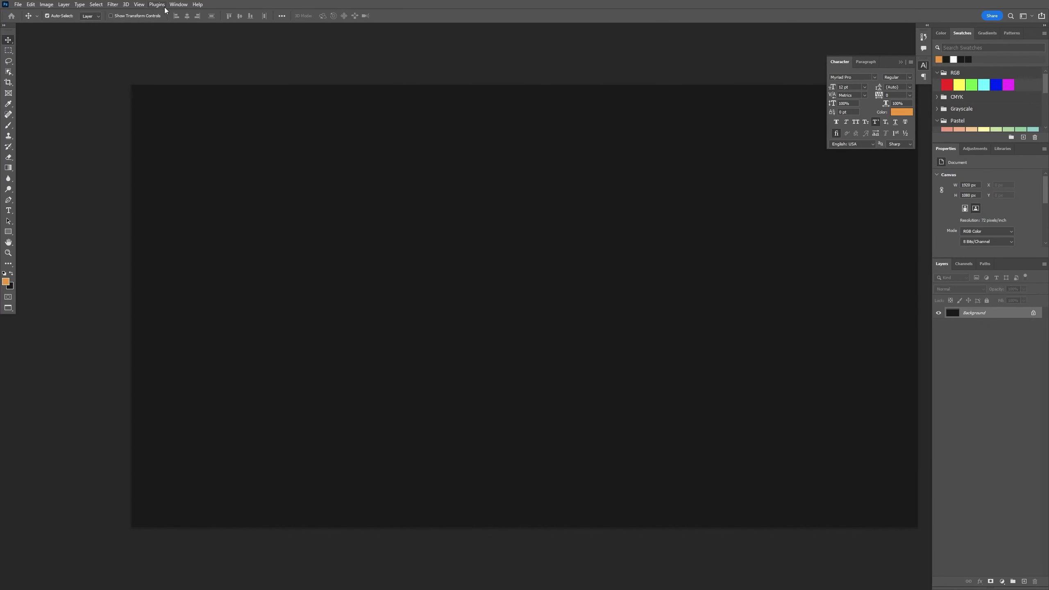
pyautogui.press('b')
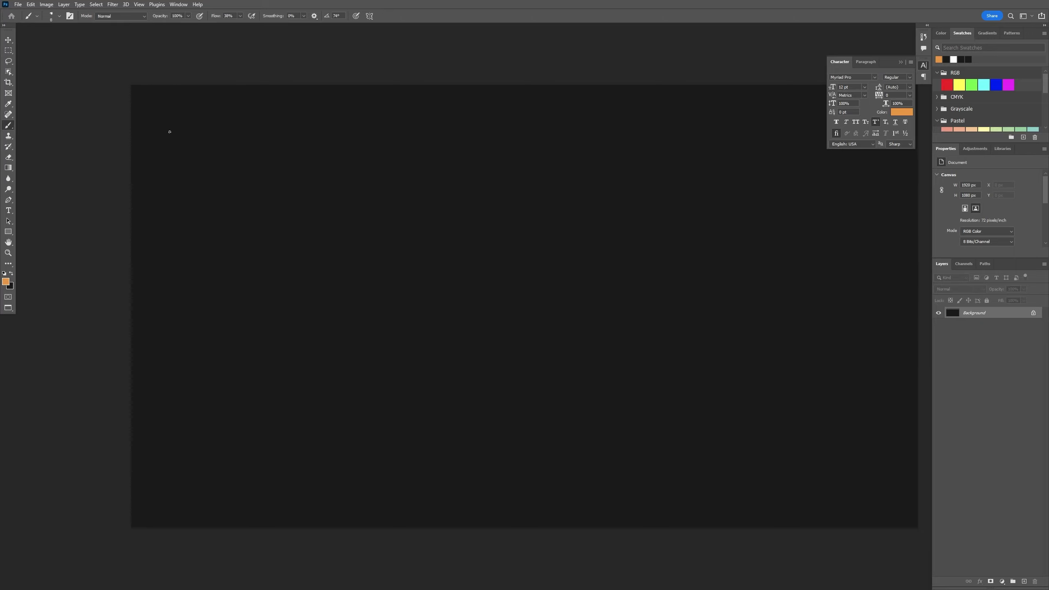
pyautogui.moveTo(169, 133)
pyautogui.mouseDown()
pyautogui.moveTo(182, 138)
pyautogui.moveTo(169, 148)
pyautogui.mouseUp()
pyautogui.moveTo(224, 123); pyautogui.dragTo(223, 136)
# Check the curve point at X 113, Y 1 in Alpha Forever, then handwrite 1 = ab^113 below the formula in Photoshop
pyautogui.hotkey('alt', 'Tab')
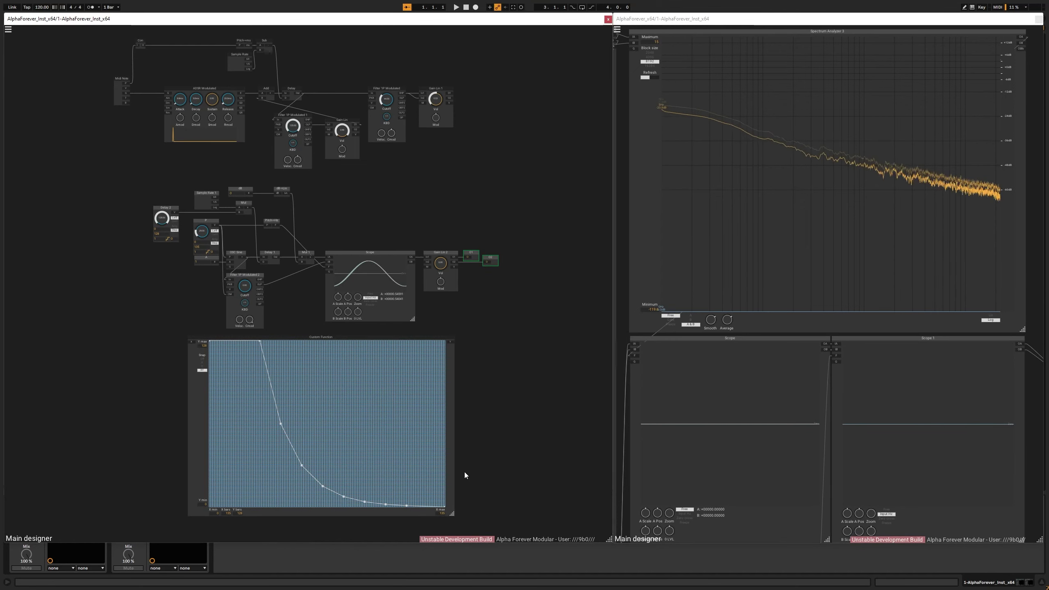
pyautogui.scroll(3, 490, 471)
pyautogui.moveTo(364, 442)
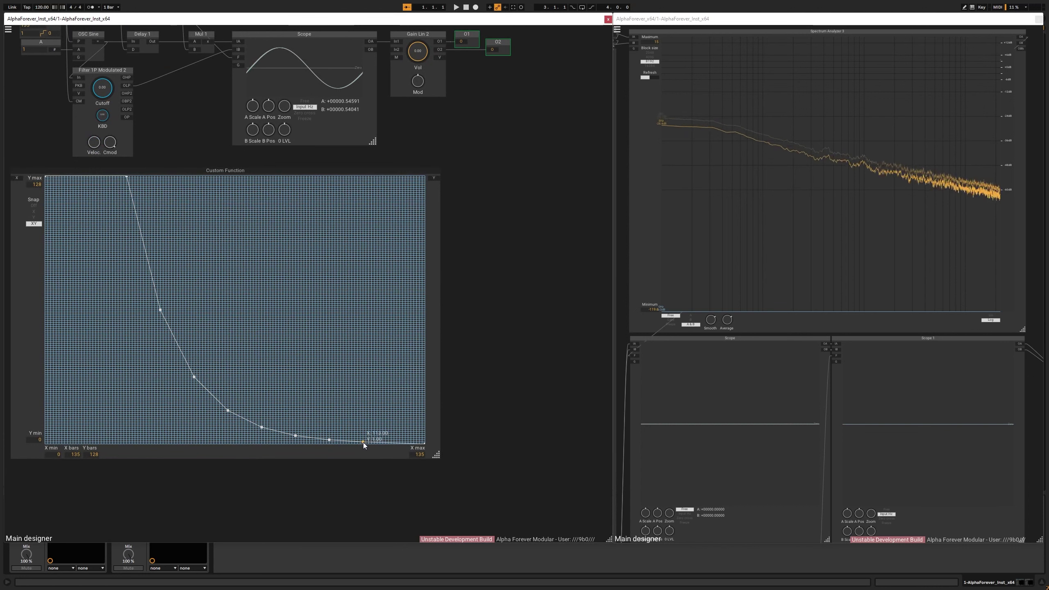
pyautogui.hotkey('alt', 'Tab')
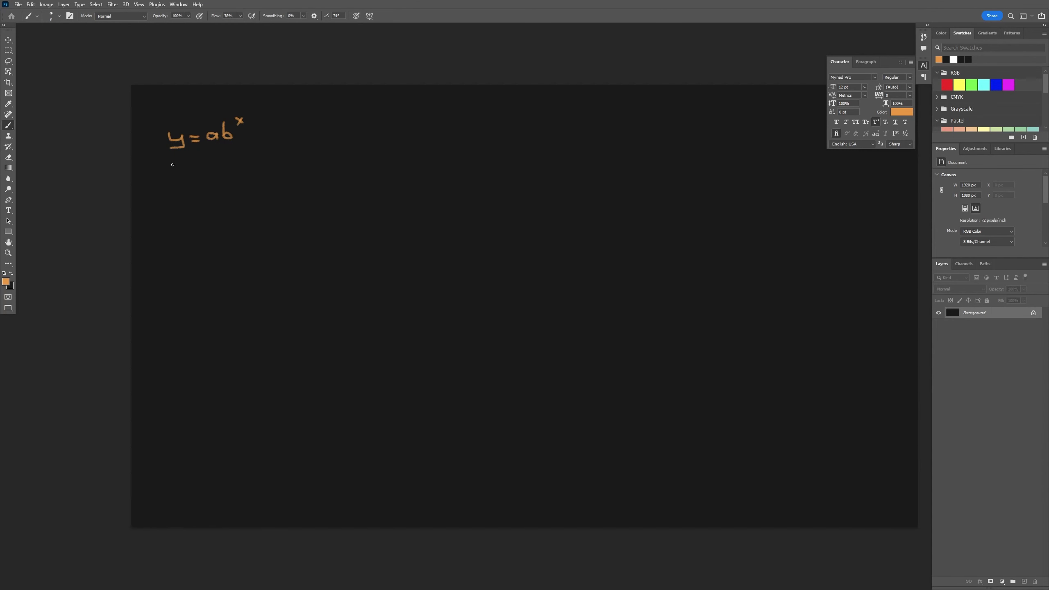
pyautogui.moveTo(182, 199)
pyautogui.mouseDown()
pyautogui.moveTo(230, 200)
pyautogui.moveTo(219, 200)
pyautogui.moveTo(251, 189)
pyautogui.mouseUp()
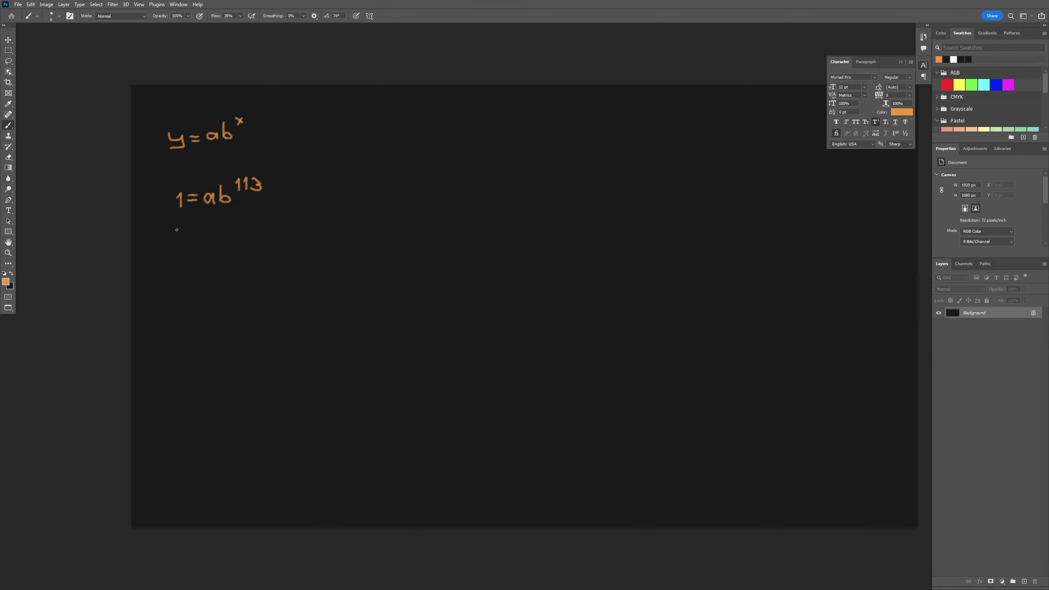
# Handwrite 2 = ab^101 beneath it, draw division lines between the two equations, and start the quotient equation with 1/2 =
pyautogui.moveTo(176, 224)
pyautogui.mouseDown()
pyautogui.moveTo(177, 236)
pyautogui.moveTo(267, 223)
pyautogui.mouseUp()
pyautogui.moveTo(172, 214); pyautogui.dragTo(233, 207)
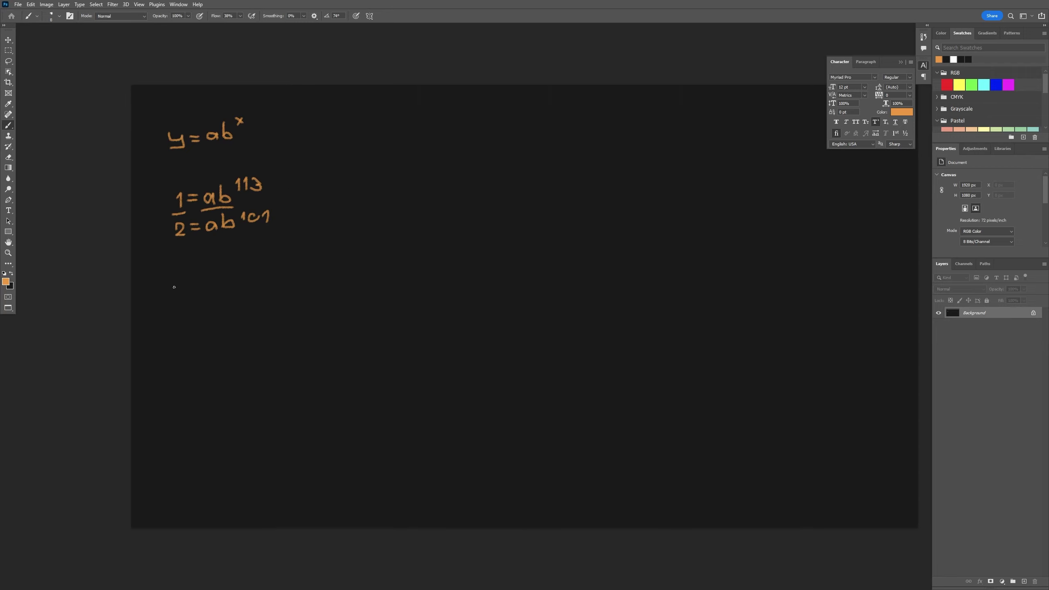
pyautogui.moveTo(174, 283)
pyautogui.mouseDown()
pyautogui.moveTo(187, 293)
pyautogui.moveTo(180, 307)
pyautogui.moveTo(201, 291)
pyautogui.mouseUp()
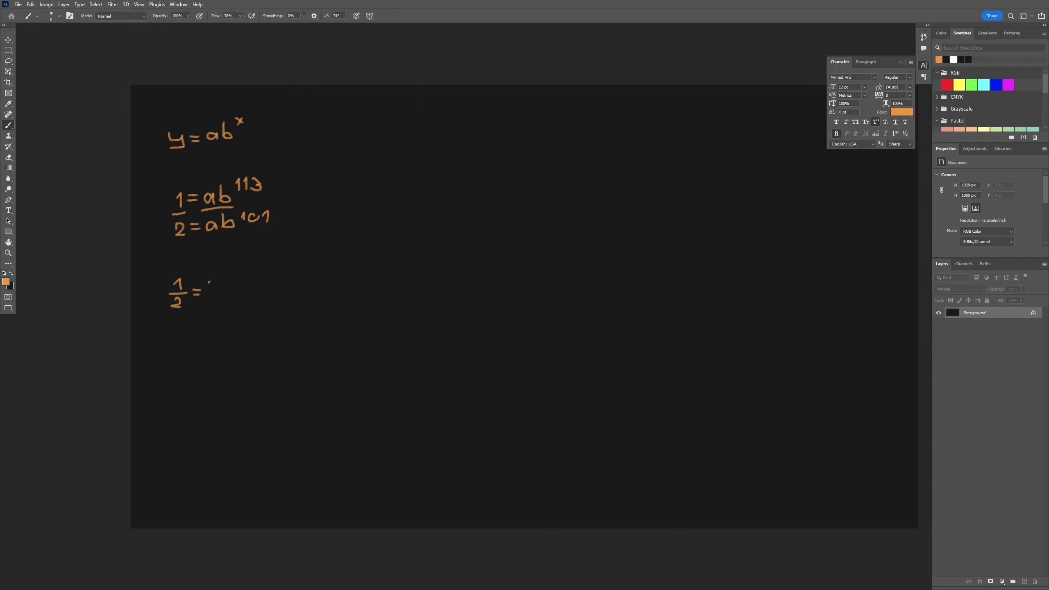
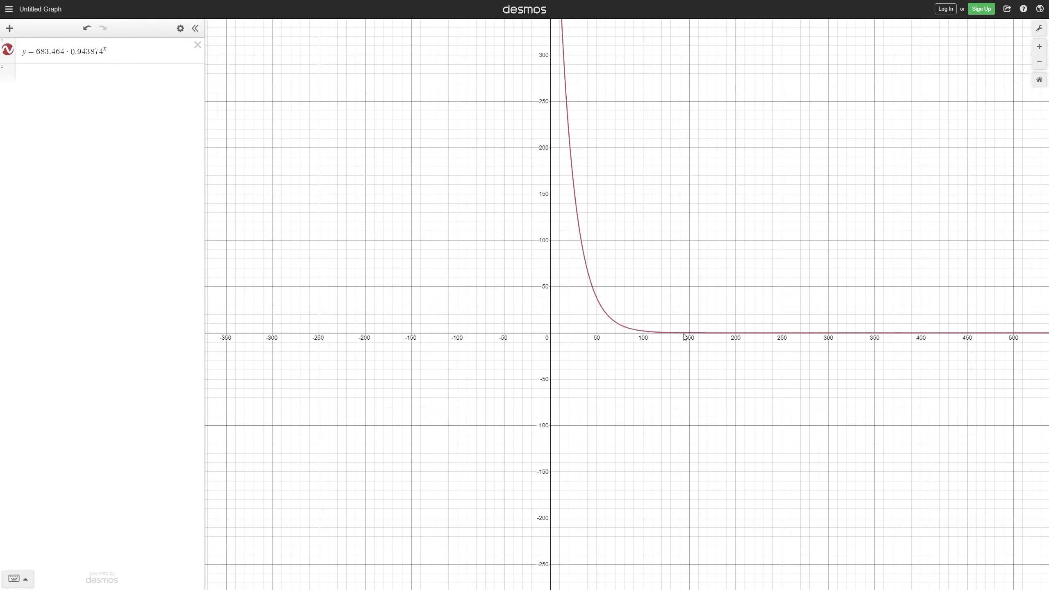
# Compare the Desmos graph of y = 683.464 · 0.943874^x with the handwritten derivation in Photoshop
pyautogui.hotkey('alt', 'Tab')
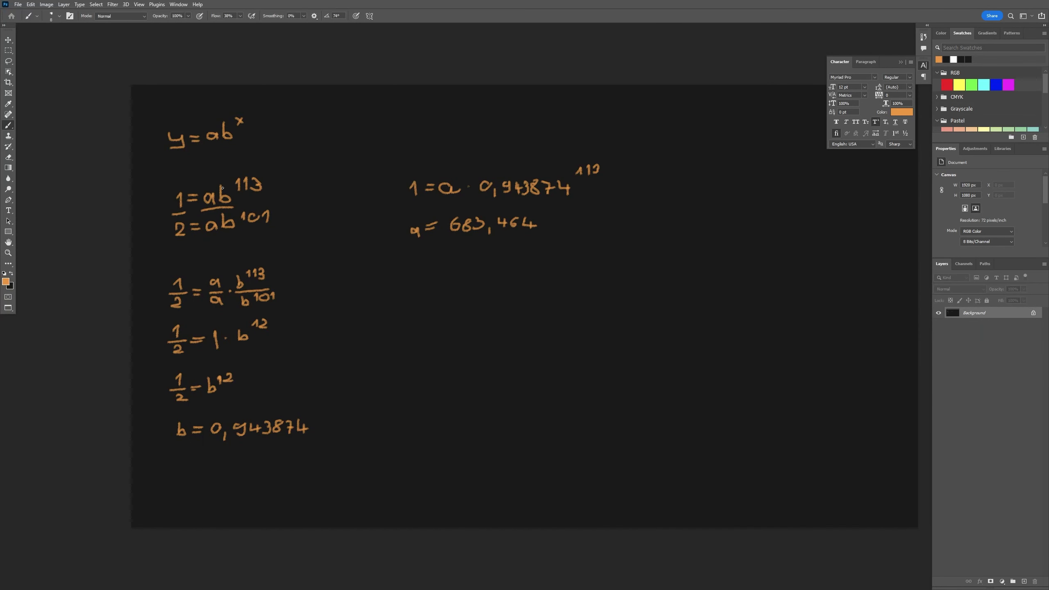
pyautogui.hotkey('alt', 'Tab')
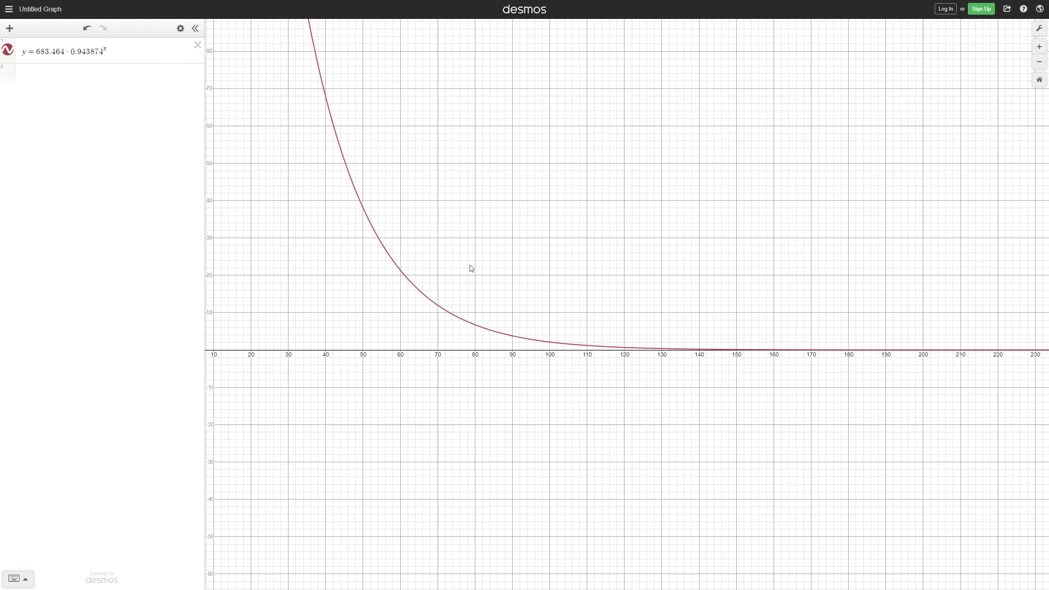
pyautogui.moveTo(589, 347)
pyautogui.mouseDown()
pyautogui.moveTo(579, 345)
pyautogui.moveTo(599, 350)
pyautogui.mouseUp()
pyautogui.hotkey('alt', 'Tab')
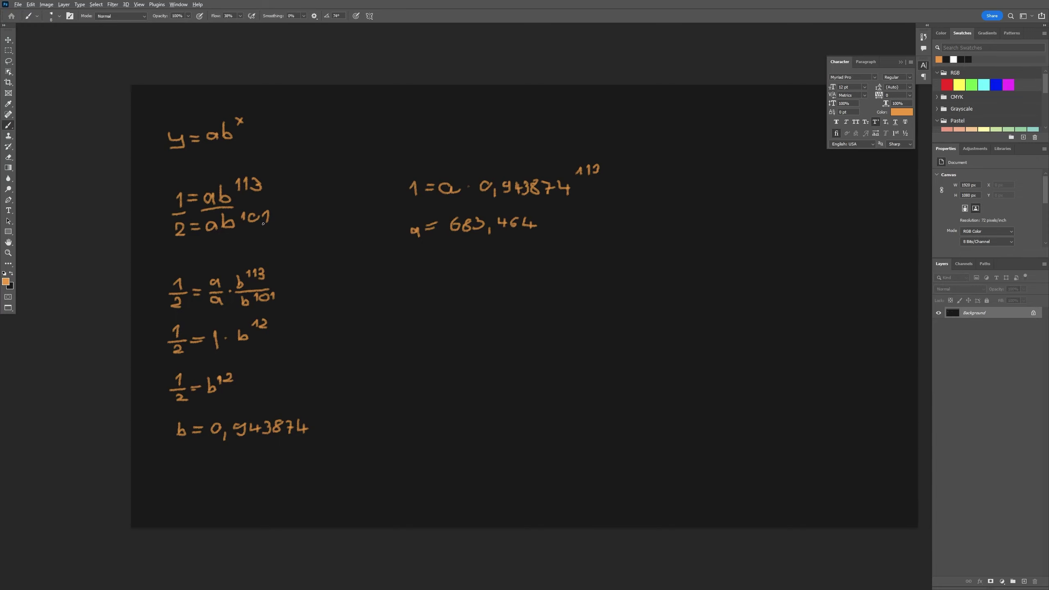
pyautogui.hotkey('alt', 'Tab')
pyautogui.moveTo(580, 345); pyautogui.dragTo(555, 349)
# Switch to the Ableton Live window to inspect the Custom Function's point near X 65, then return to Desmos
pyautogui.press('super+Tab')
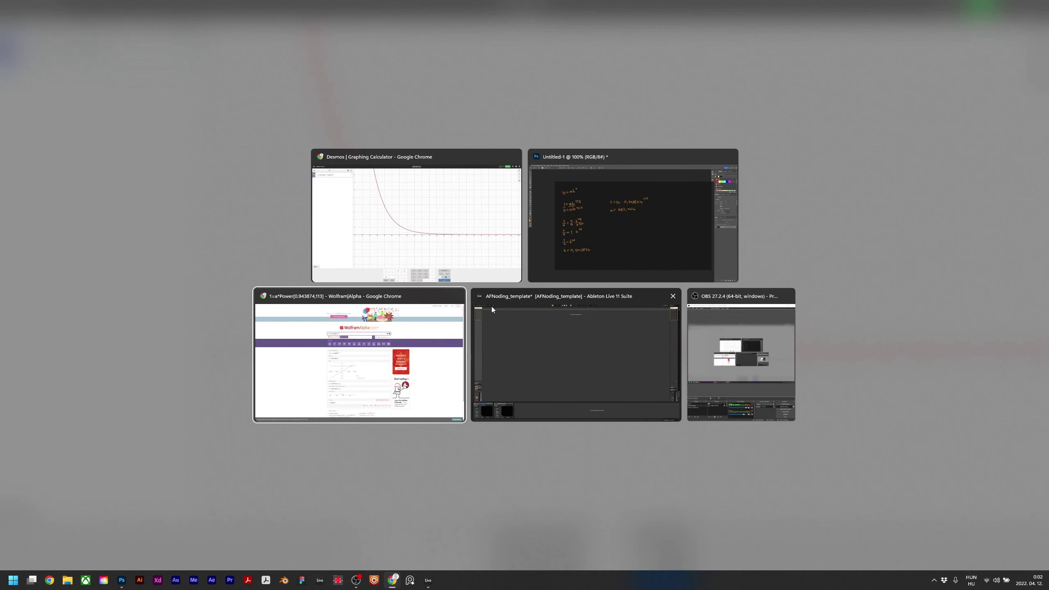
pyautogui.click(491, 307)
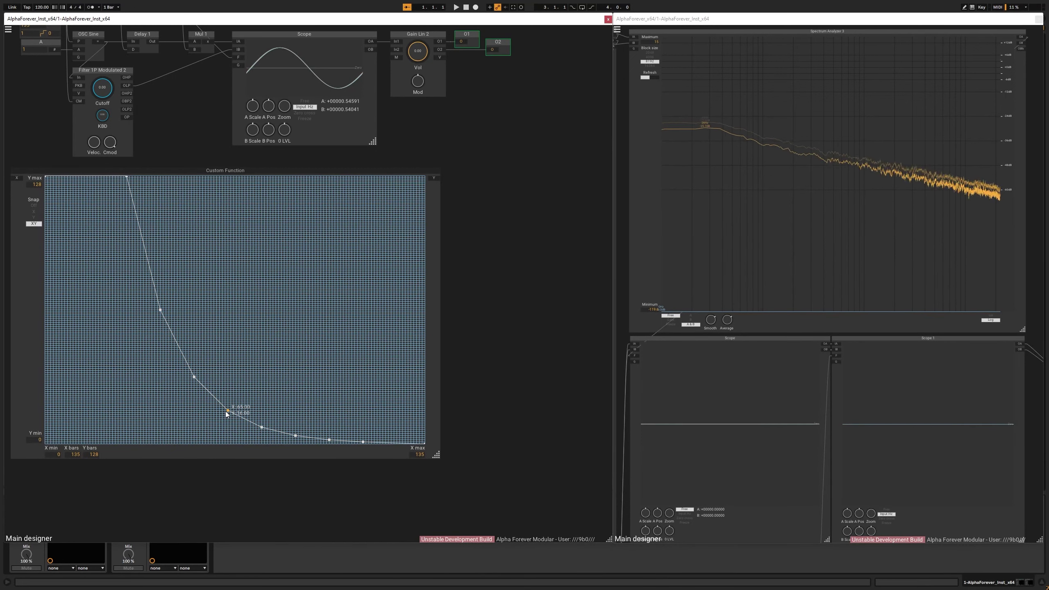
pyautogui.hotkey('alt', 'Tab')
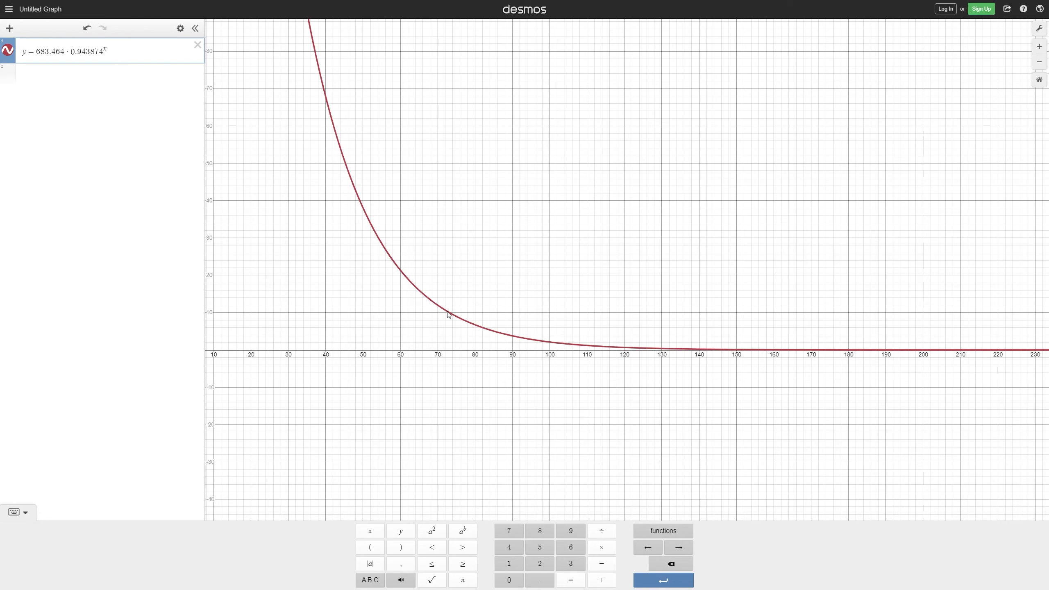
# Trace the exponential curve's coordinates near x = 41 on the Desmos graph
pyautogui.moveTo(449, 315)
pyautogui.mouseDown()
pyautogui.moveTo(434, 321)
pyautogui.moveTo(415, 303)
pyautogui.moveTo(318, 171)
pyautogui.moveTo(380, 262)
pyautogui.moveTo(293, 152)
pyautogui.mouseUp()
pyautogui.moveTo(253, 239)
pyautogui.mouseDown()
pyautogui.moveTo(384, 335)
pyautogui.moveTo(407, 378)
pyautogui.mouseUp()
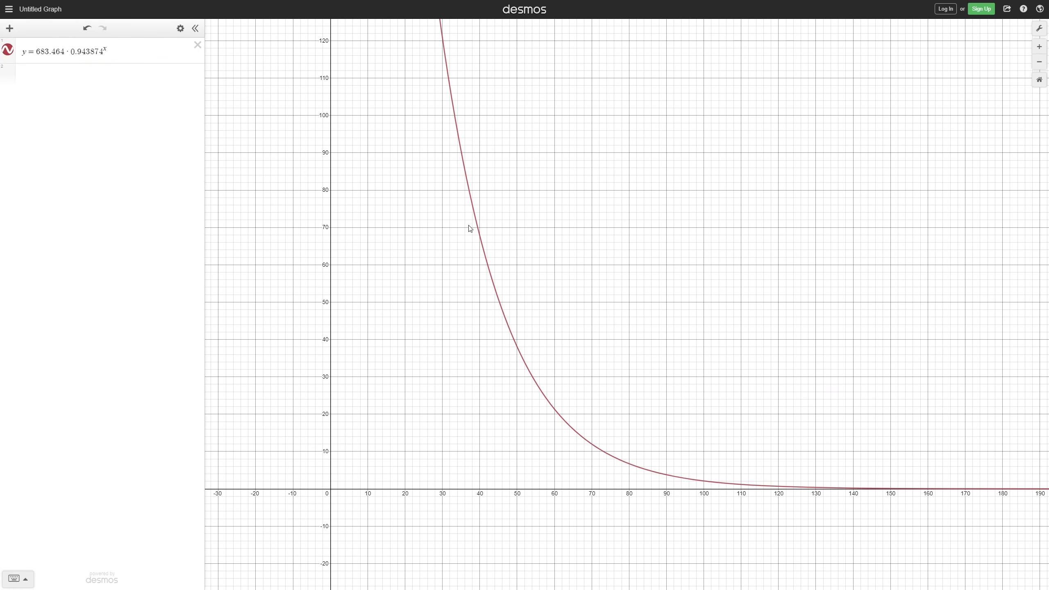
pyautogui.moveTo(459, 177); pyautogui.dragTo(457, 305)
pyautogui.scroll(-2, 456, 309)
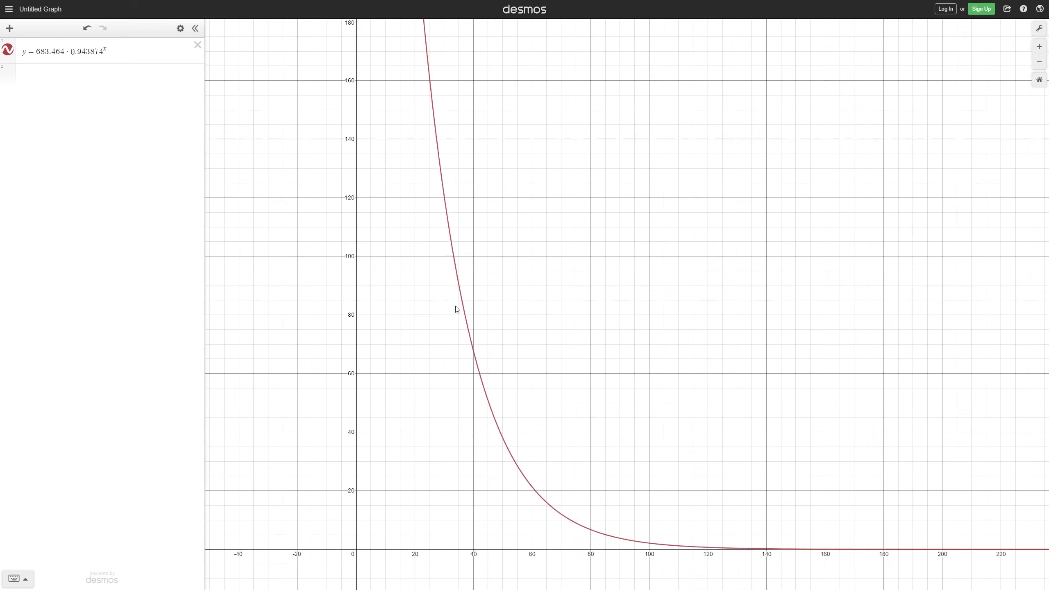
pyautogui.scroll(-2, 456, 309)
pyautogui.click(458, 318)
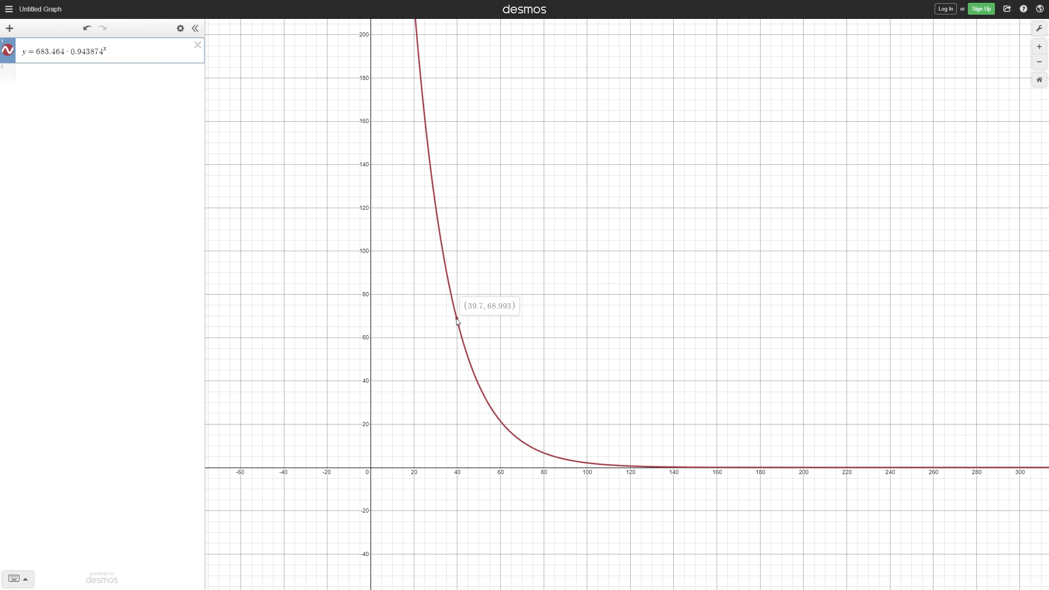
pyautogui.moveTo(457, 320); pyautogui.dragTo(461, 329)
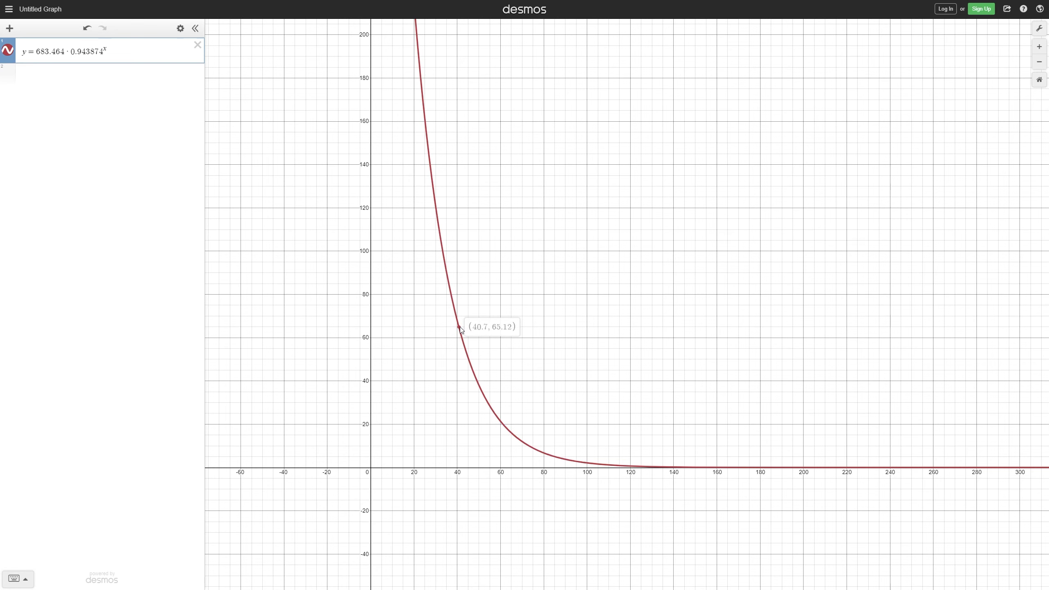
pyautogui.moveTo(461, 329); pyautogui.dragTo(461, 330)
# Compare the Custom Function's point at X 41 with the Desmos curve's coordinates near x = 41
pyautogui.hotkey('alt', 'Tab')
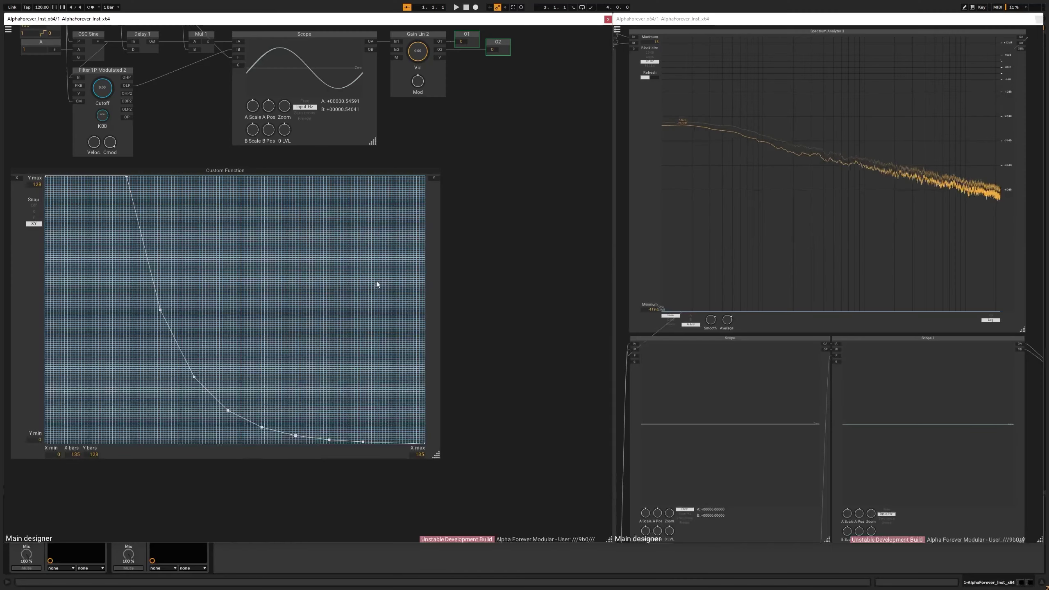
pyautogui.moveTo(160, 310)
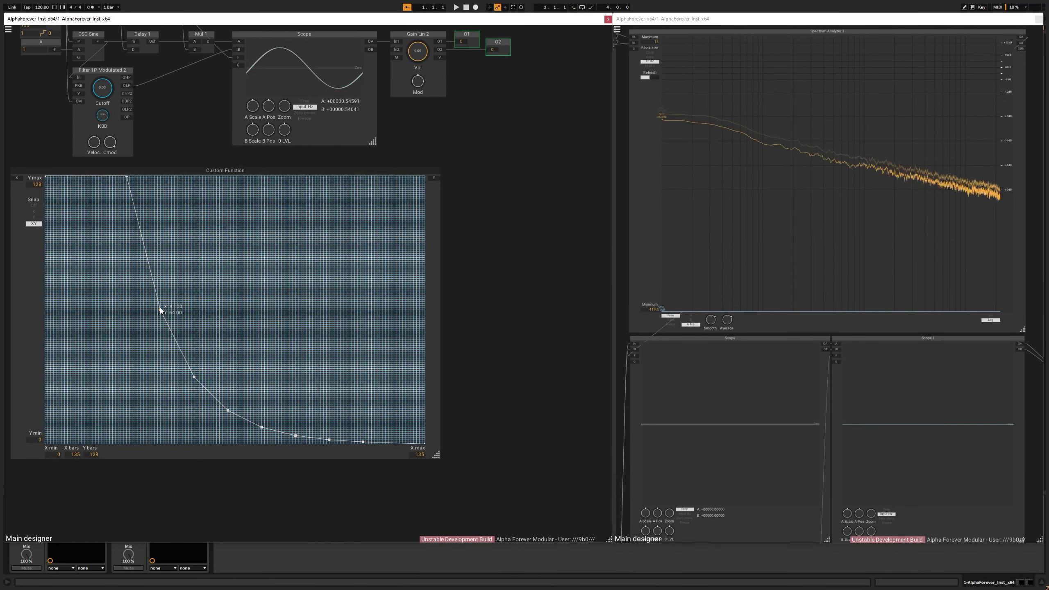
pyautogui.hotkey('alt', 'Tab')
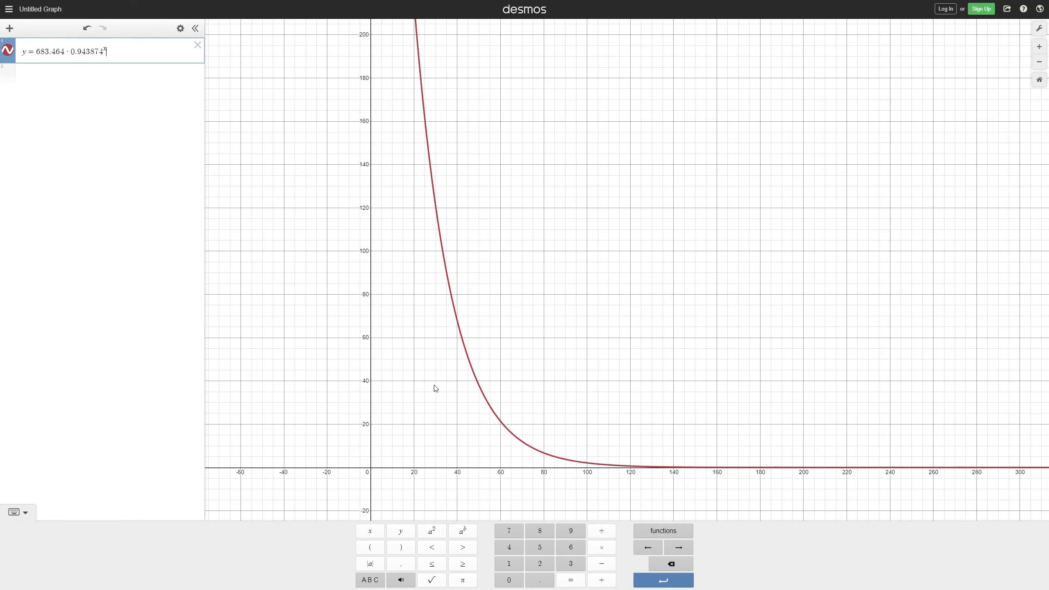
pyautogui.click(464, 331)
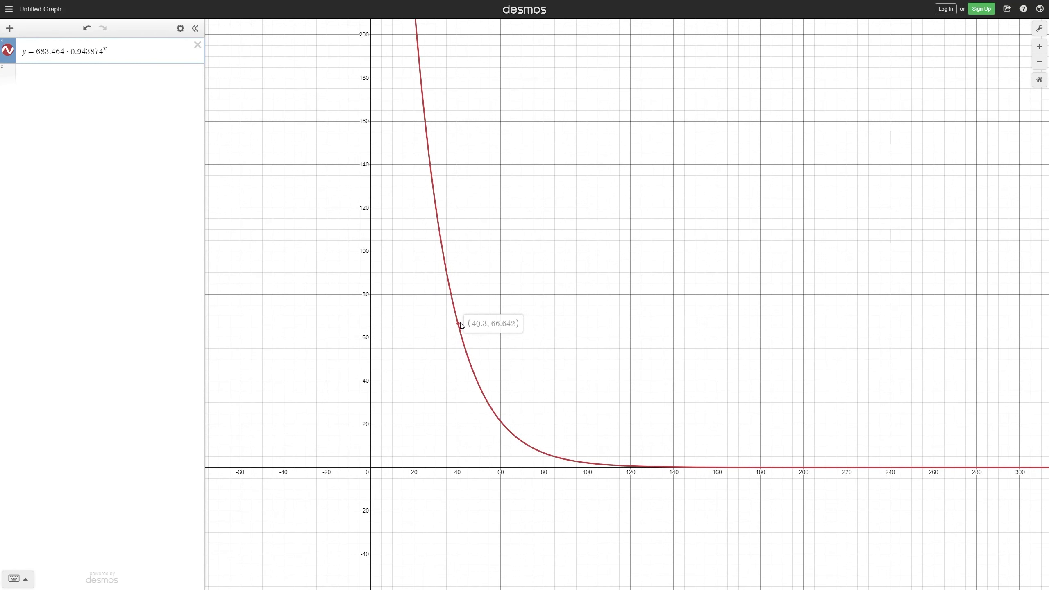
pyautogui.moveTo(461, 329); pyautogui.dragTo(460, 333)
pyautogui.scroll(-5, 474, 295)
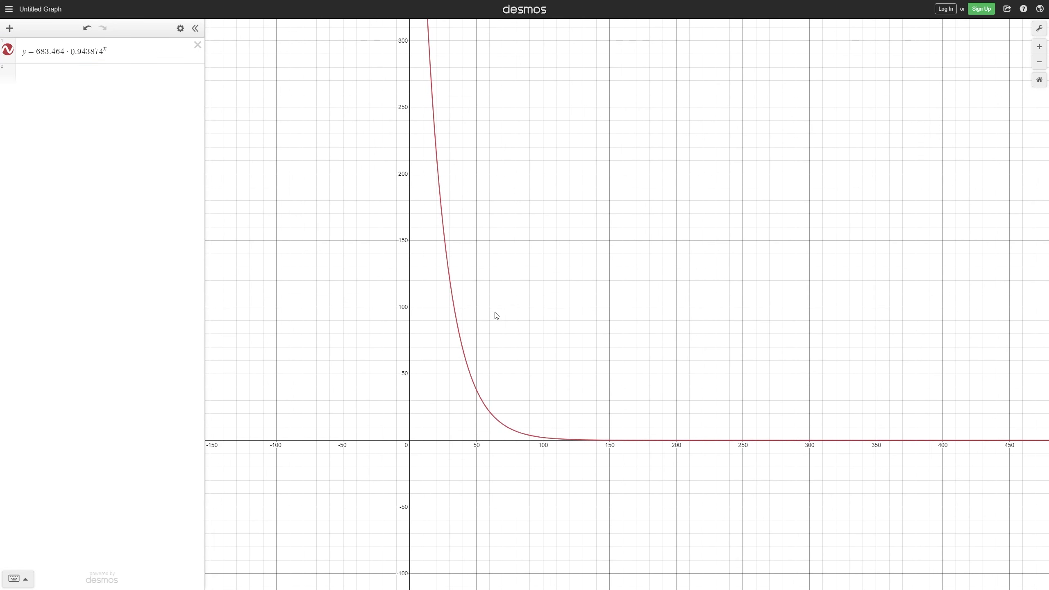
# Review the exponential formula in Desmos against the Custom Function curve, then return to the Ableton Live patch
pyautogui.hotkey('alt', 'Tab')
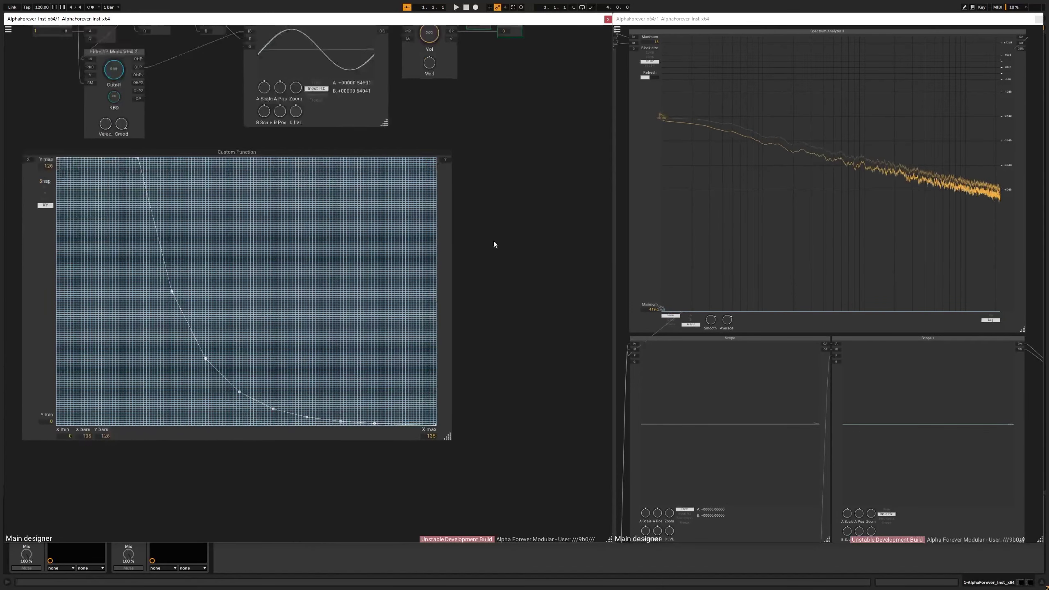
pyautogui.hotkey('alt', 'Tab')
pyautogui.hotkey('alt', 'Tab')
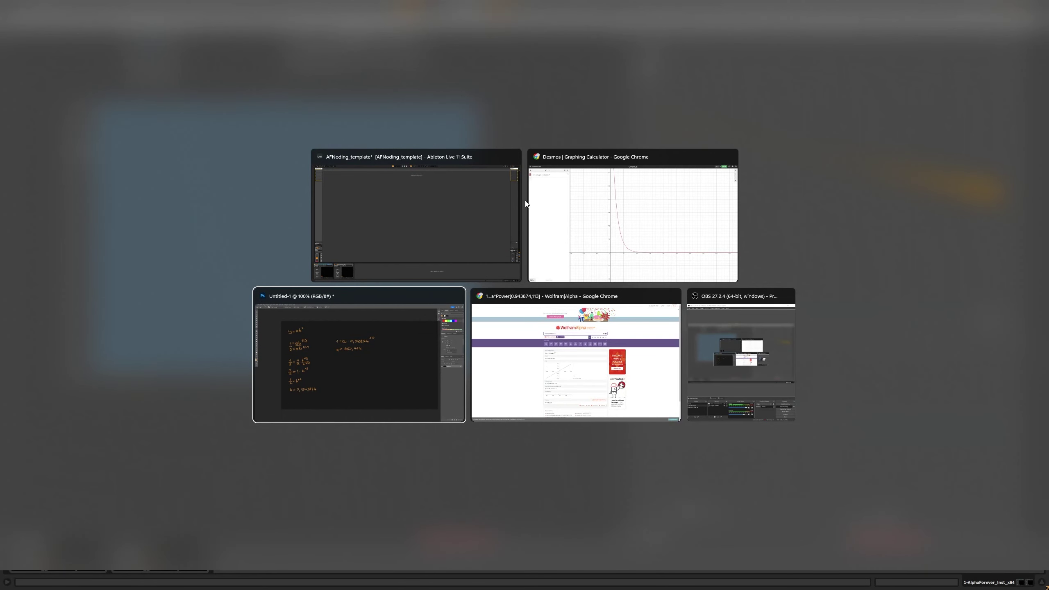
pyautogui.hotkey('alt', 'Tab')
pyautogui.hotkey('shift', 'alt', 'Tab')
pyautogui.hotkey('shift', 'alt', 'Tab')
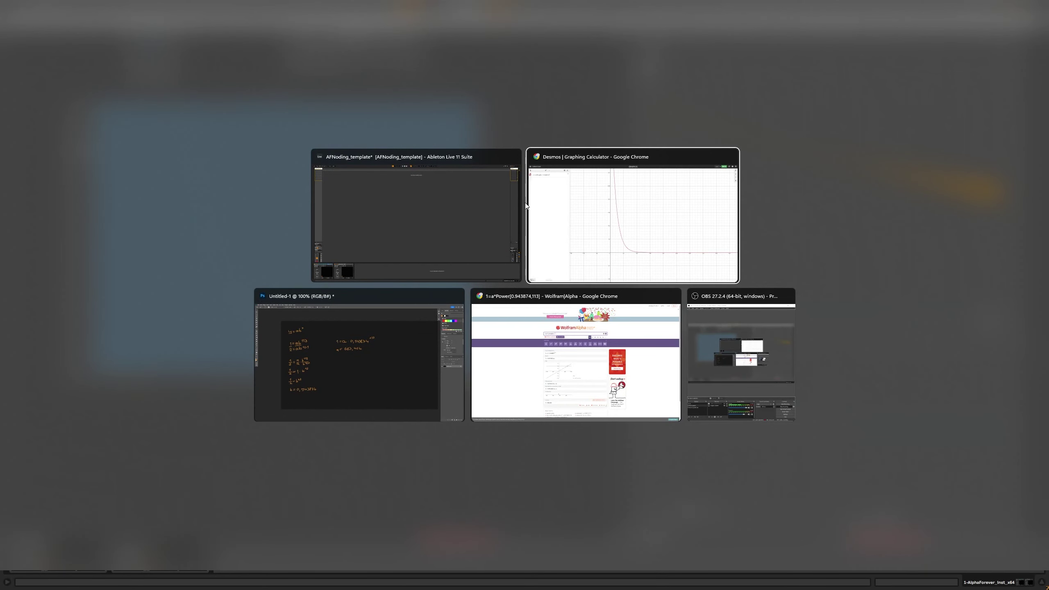
pyautogui.moveTo(108, 48); pyautogui.dragTo(39, 53)
pyautogui.click(49, 52)
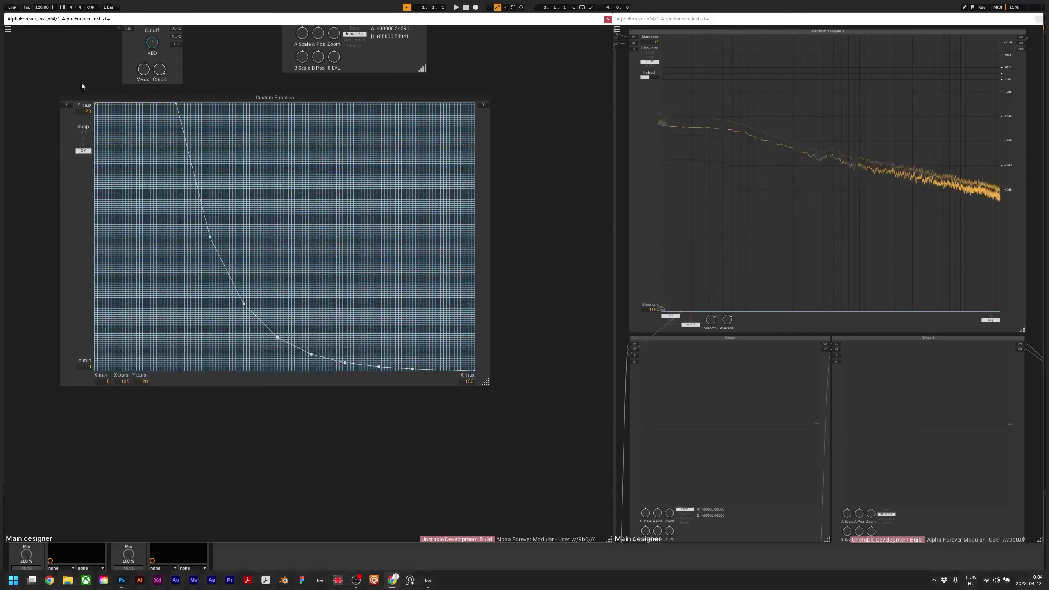
pyautogui.hotkey('alt', 'Tab')
# Add a Designer module in the empty area below Filter 1P Modulated 2 and rename it Correction
pyautogui.moveTo(489, 62); pyautogui.dragTo(544, 130)
pyautogui.moveTo(422, 164); pyautogui.dragTo(353, 391)
pyautogui.moveTo(273, 203); pyautogui.dragTo(406, 327)
pyautogui.rightClick(277, 335)
pyautogui.write('des')
pyautogui.press('Return')
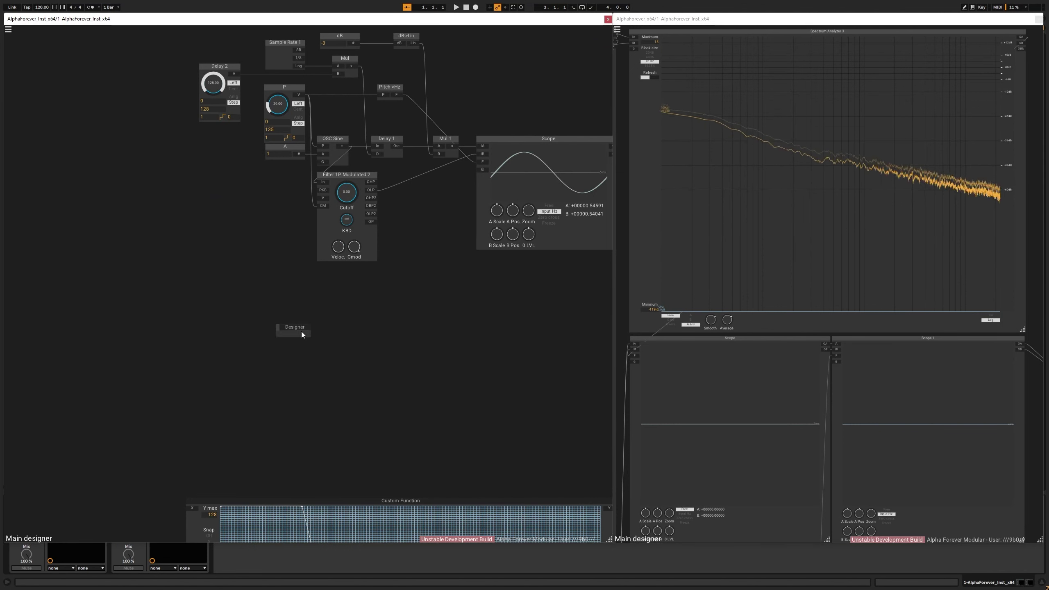
pyautogui.doubleClick(300, 329)
pyautogui.write('Correction')
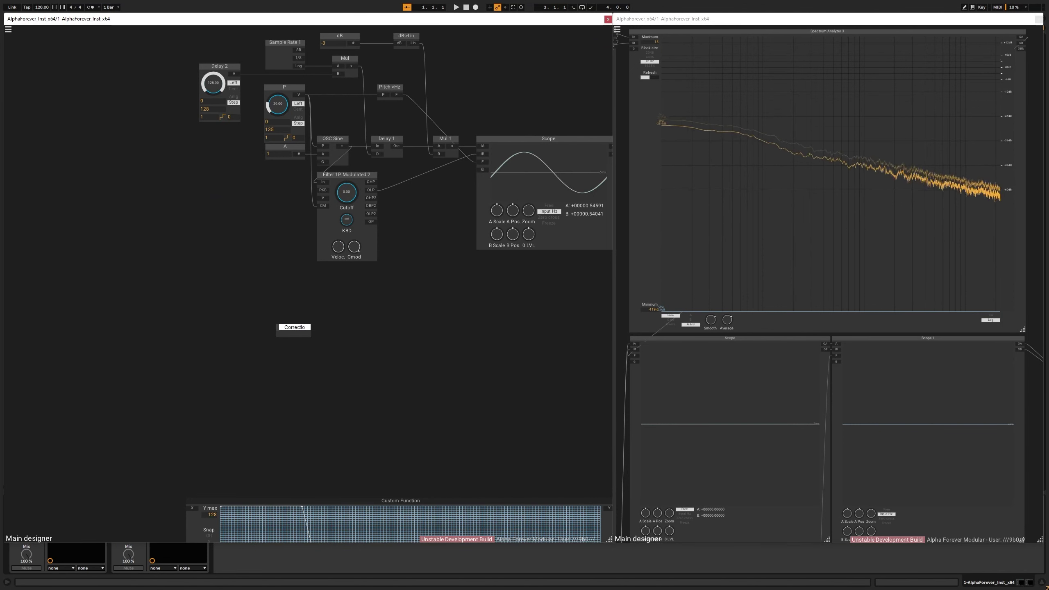
pyautogui.press('Return')
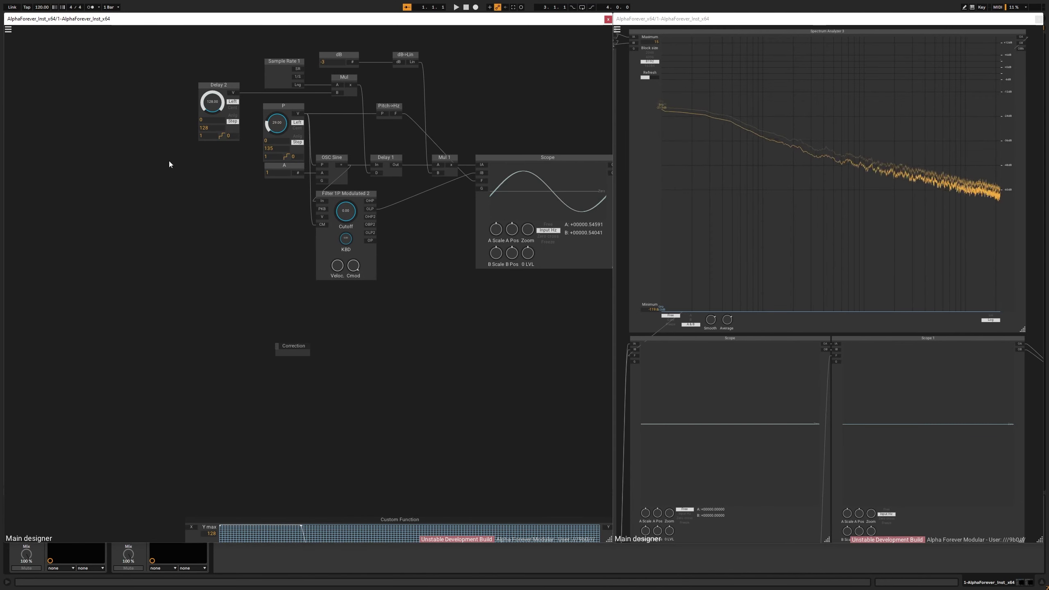
# Enter the Correction designer, add a P input and a Mul module, and wire P to Mul's A input
pyautogui.doubleClick(288, 353)
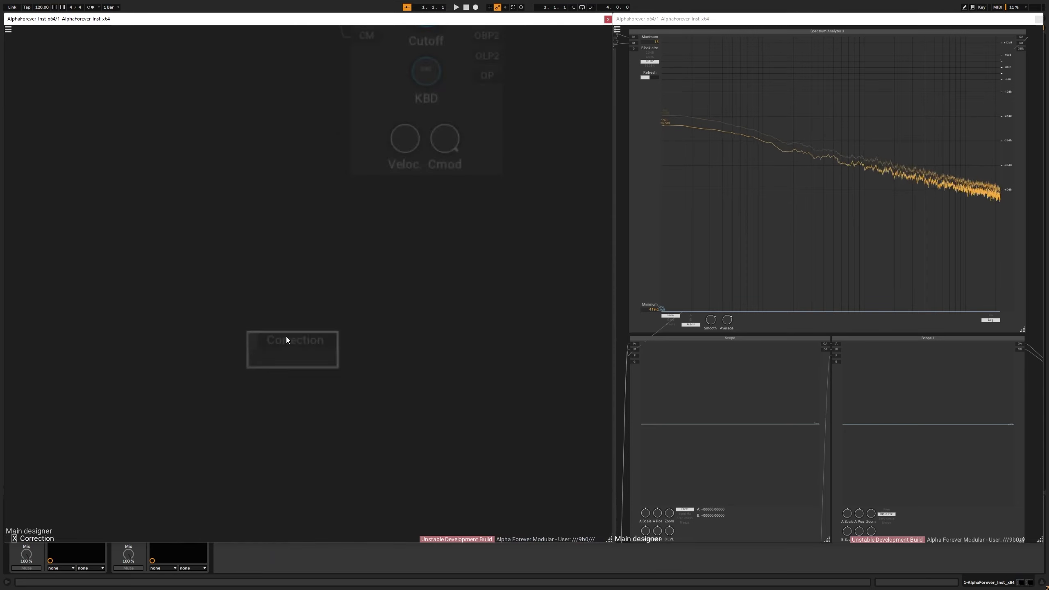
pyautogui.rightClick(161, 173)
pyautogui.moveTo(188, 209)
pyautogui.click(236, 217)
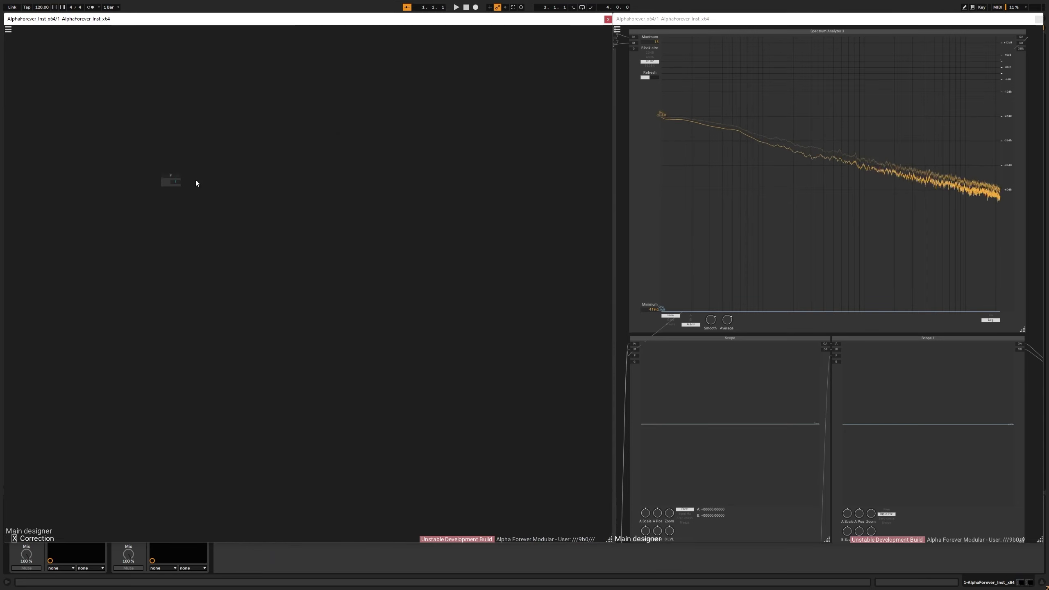
pyautogui.rightClick(170, 179)
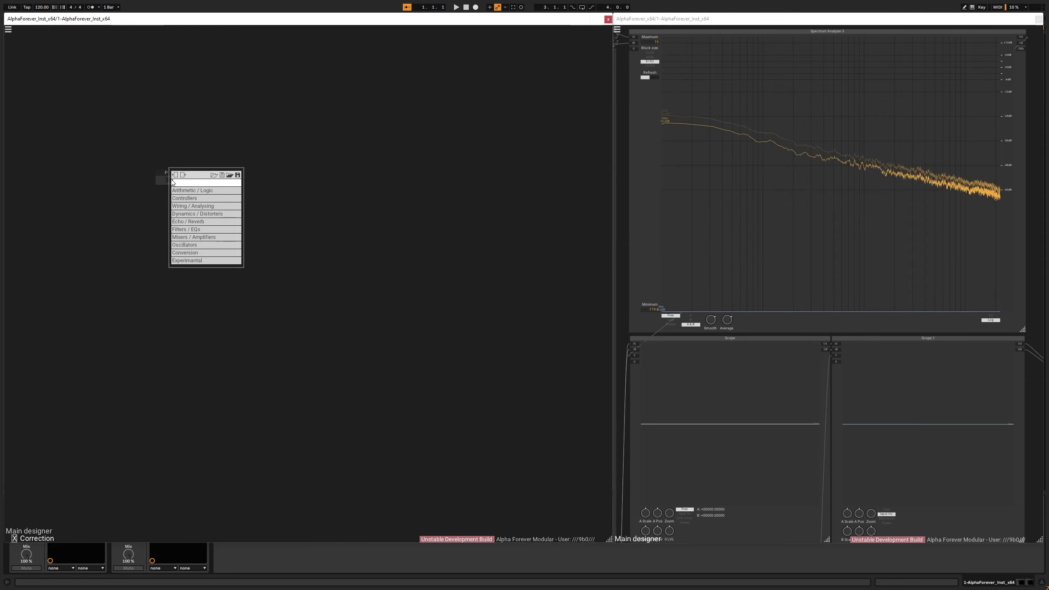
pyautogui.write('mu')
pyautogui.click(251, 189)
pyautogui.moveTo(225, 176); pyautogui.dragTo(304, 176)
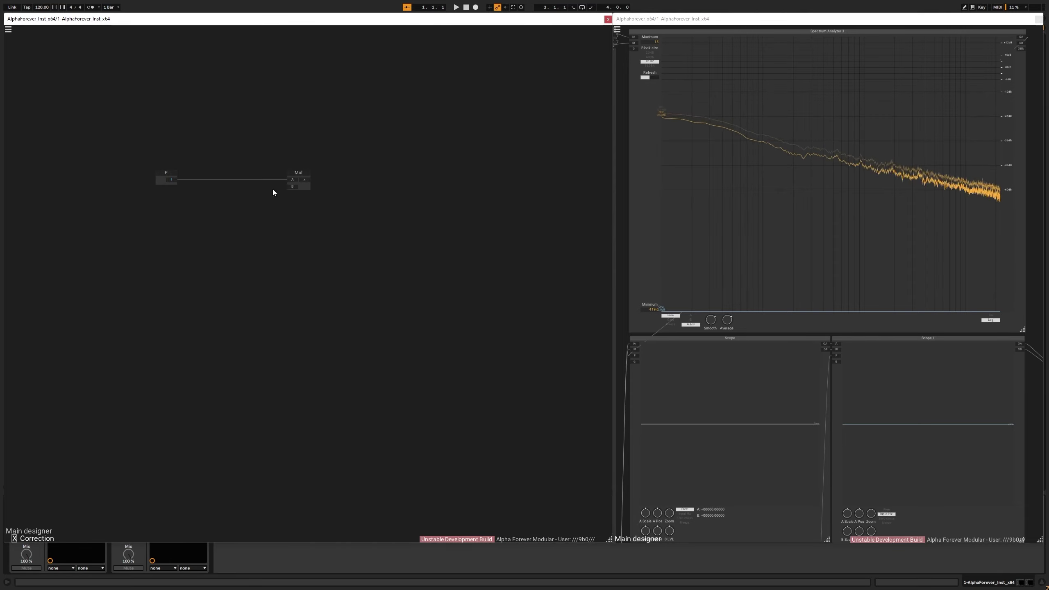
# Feed Mul's B input with a constant of 683.464 from the Desmos formula and disconnect P from Mul
pyautogui.doubleClick(293, 187)
pyautogui.hotkey('alt', 'Tab')
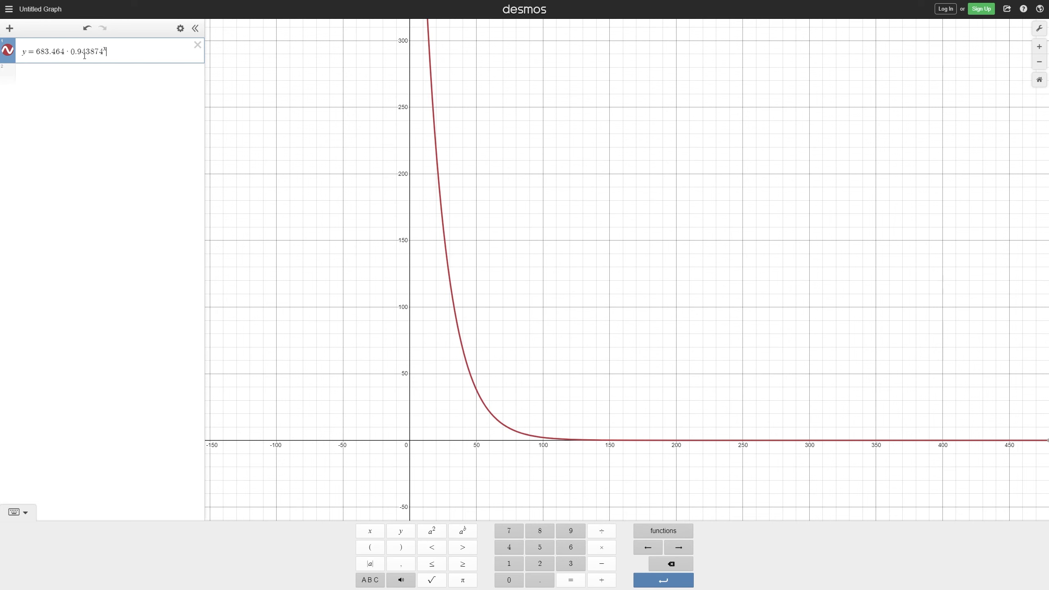
pyautogui.hotkey('alt', 'Tab')
pyautogui.click(297, 179)
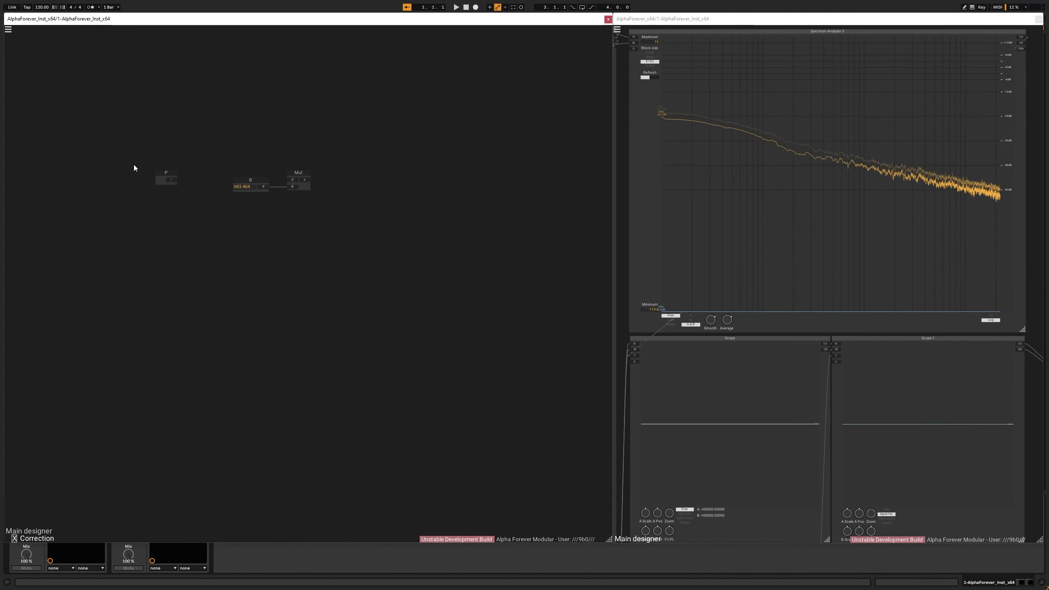
# Add a Power module above Mul and wire the P input to its exponent
pyautogui.moveTo(148, 170); pyautogui.dragTo(239, 120)
pyautogui.hotkey('alt', 'Tab')
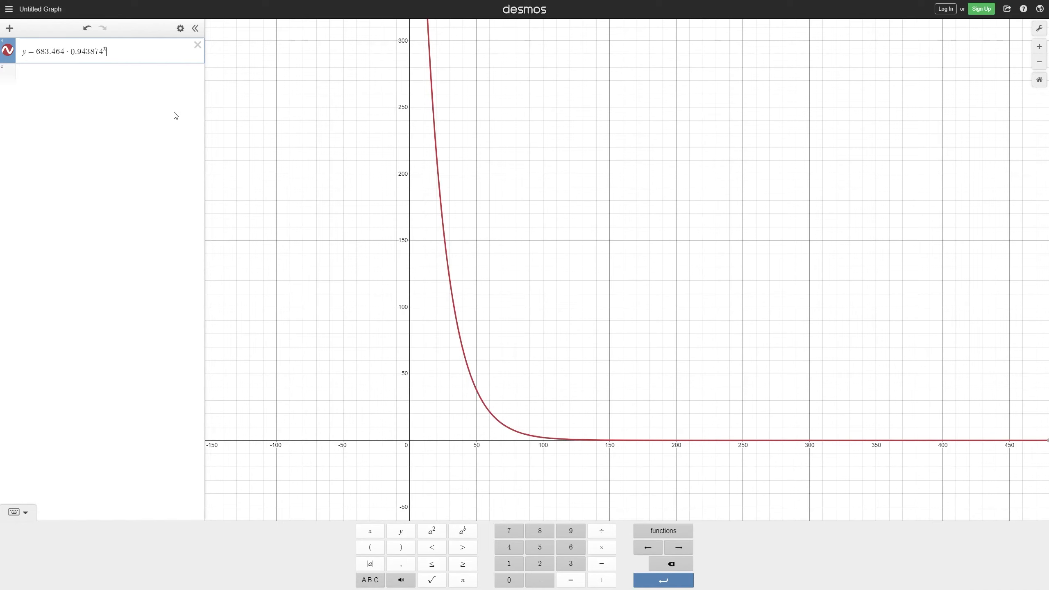
pyautogui.hotkey('alt', 'Tab')
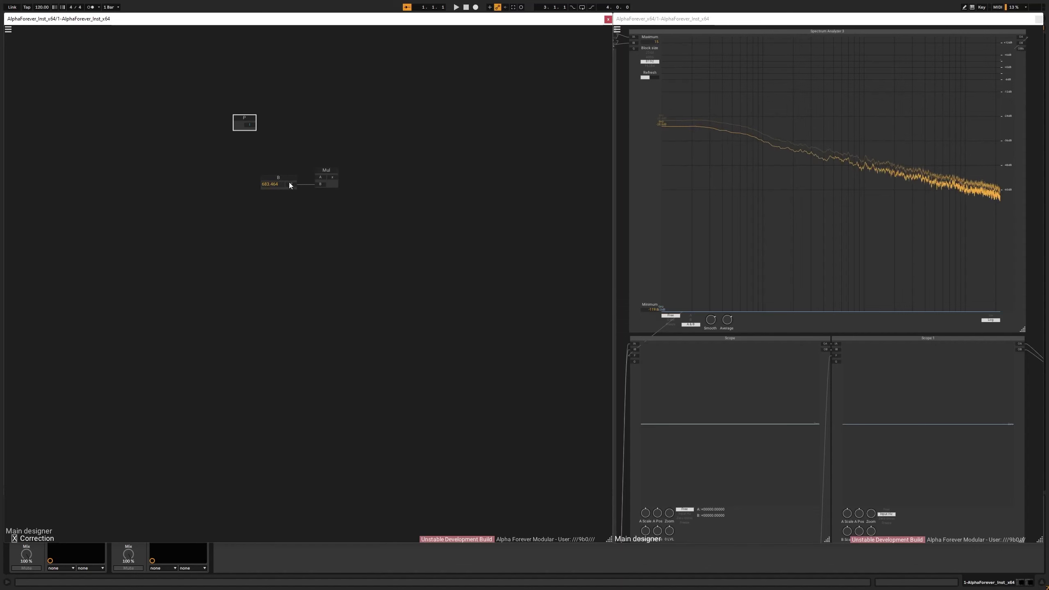
pyautogui.rightClick(294, 121)
pyautogui.write('power')
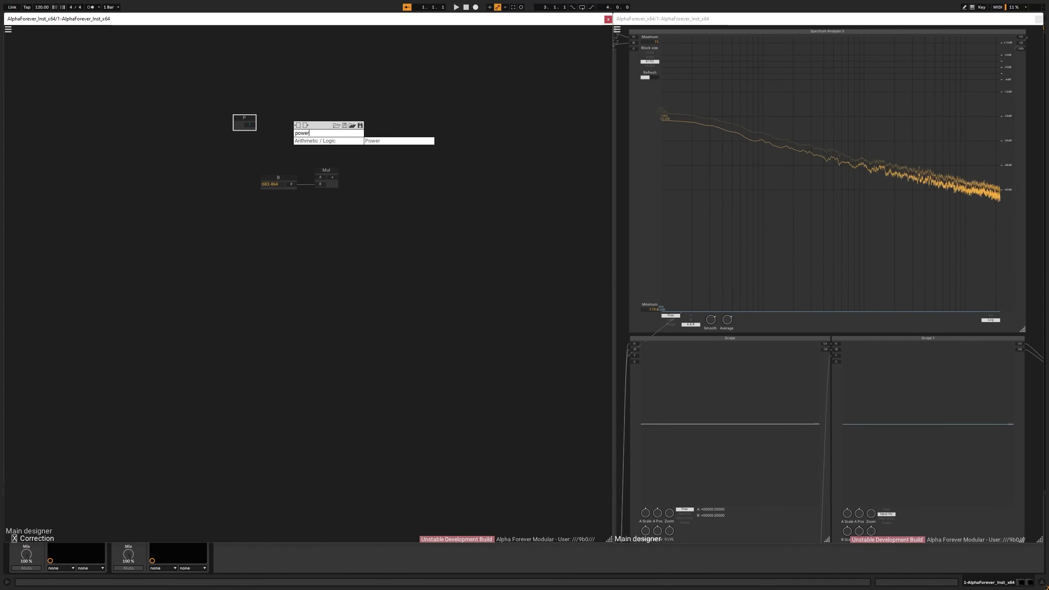
pyautogui.click(426, 140)
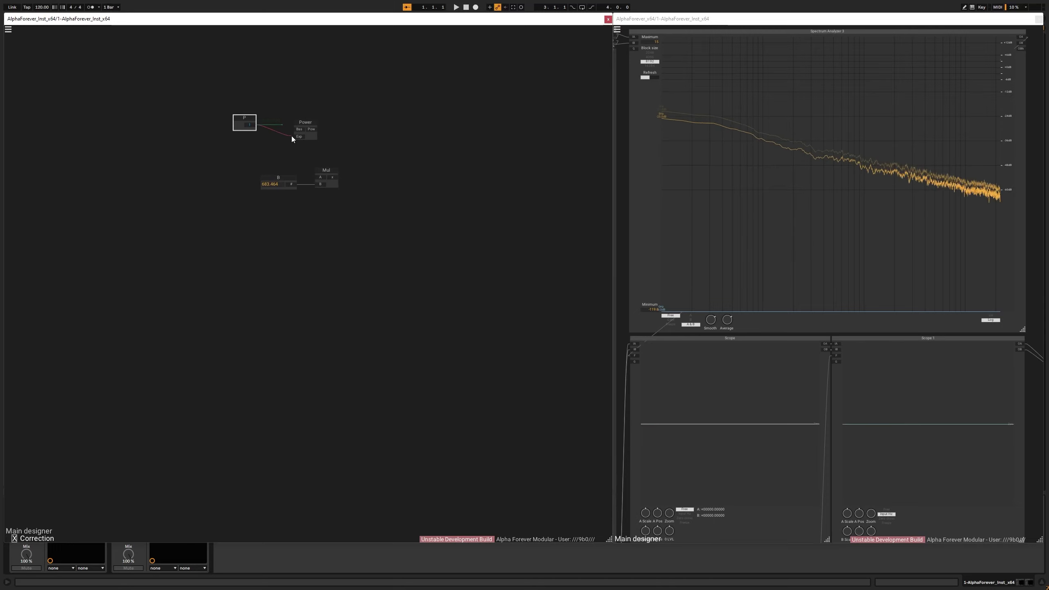
pyautogui.moveTo(291, 136); pyautogui.dragTo(292, 136)
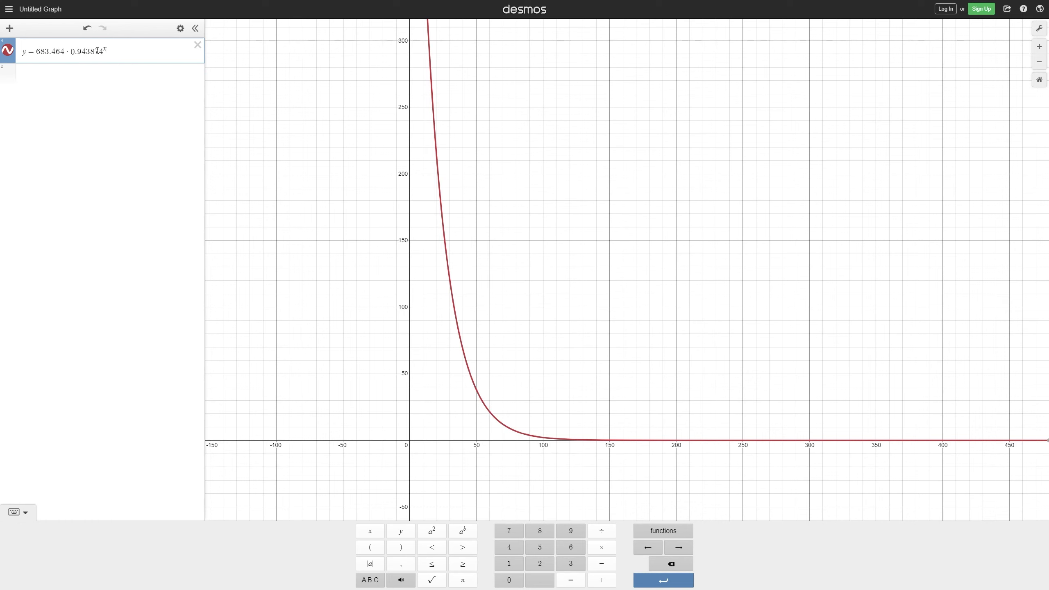
# Feed the Power module's base input with a constant of 0.943874, taken from the Desmos formula
pyautogui.moveTo(104, 51); pyautogui.dragTo(82, 50)
pyautogui.hotkey('alt', 'Tab')
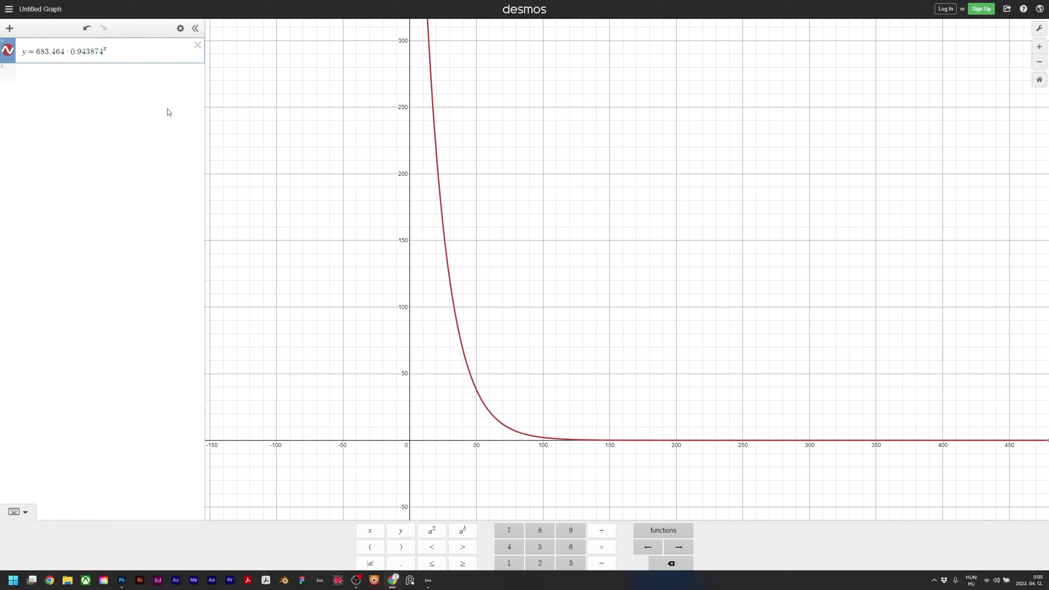
pyautogui.moveTo(355, 129); pyautogui.dragTo(260, 130)
pyautogui.write('0.943874')
pyautogui.press('Return')
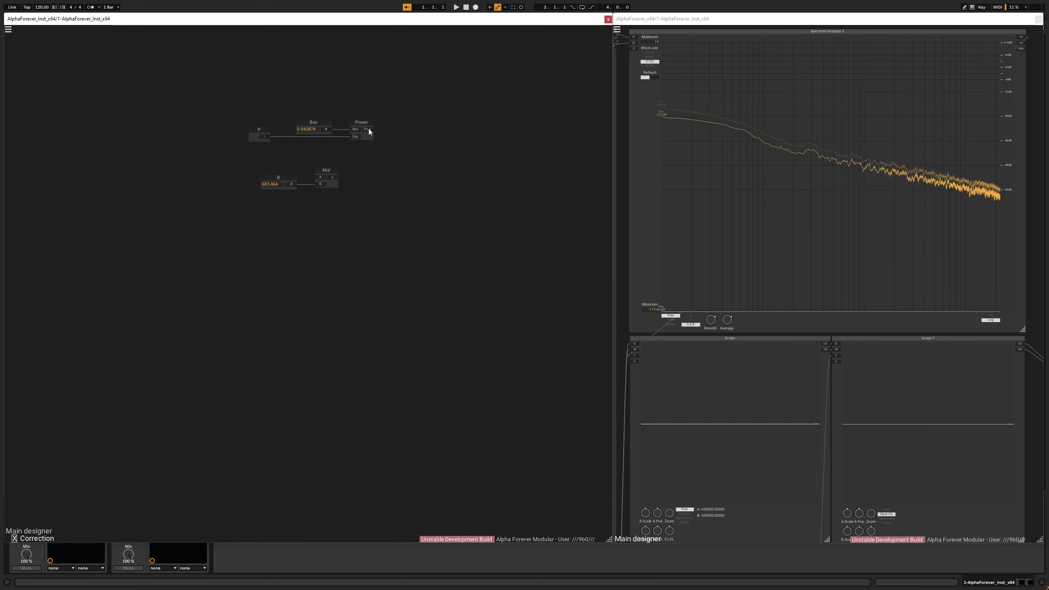
# Wire the Power output to Mul's A input and line up the Mul and its constant after Power
pyautogui.moveTo(327, 170); pyautogui.dragTo(321, 176)
pyautogui.moveTo(241, 203); pyautogui.dragTo(463, 125)
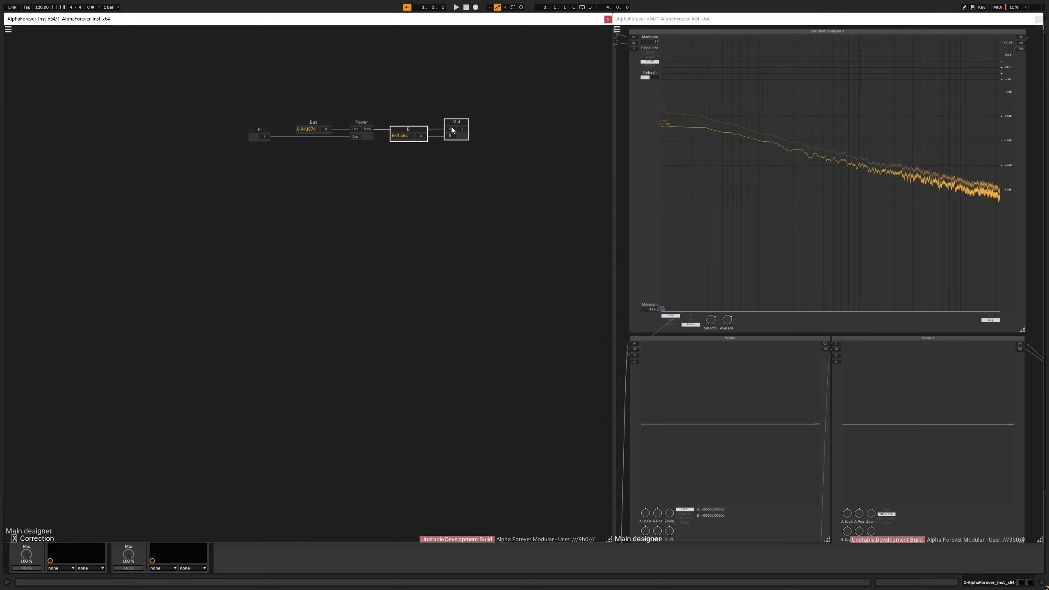
pyautogui.click(265, 122)
pyautogui.moveTo(260, 130); pyautogui.dragTo(271, 130)
pyautogui.moveTo(307, 88); pyautogui.dragTo(235, 110)
# Add an output fed by Mul's result and return to the main designer
pyautogui.doubleClick(392, 151)
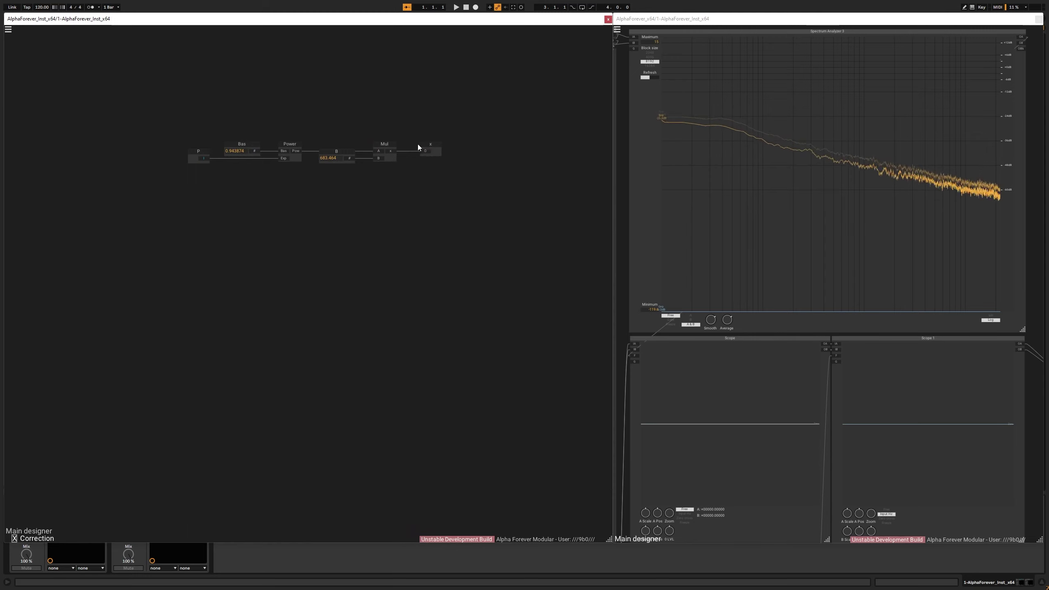
pyautogui.doubleClick(432, 143)
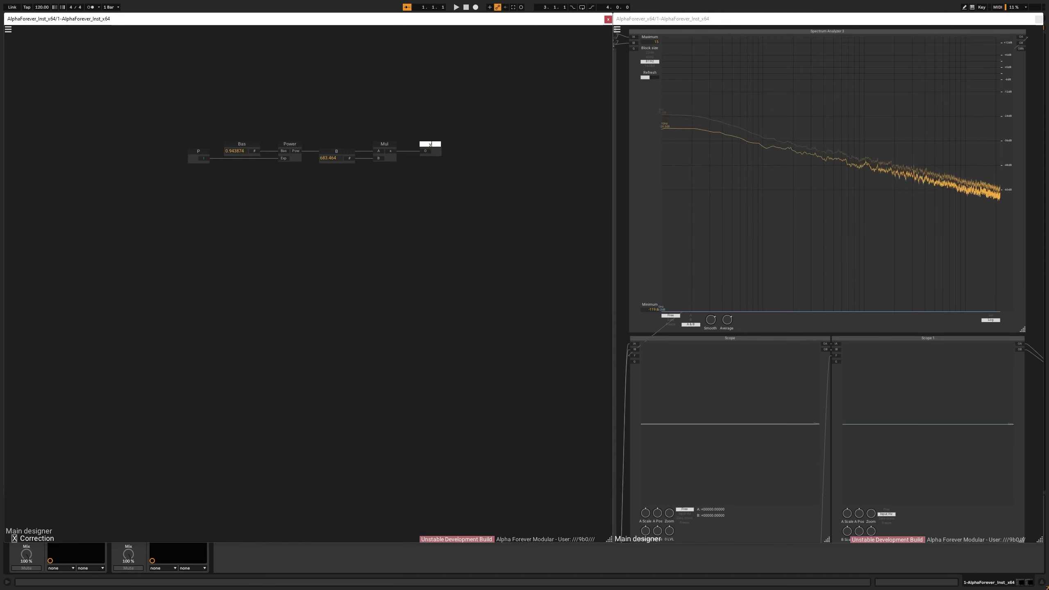
pyautogui.doubleClick(438, 100)
pyautogui.click(349, 334)
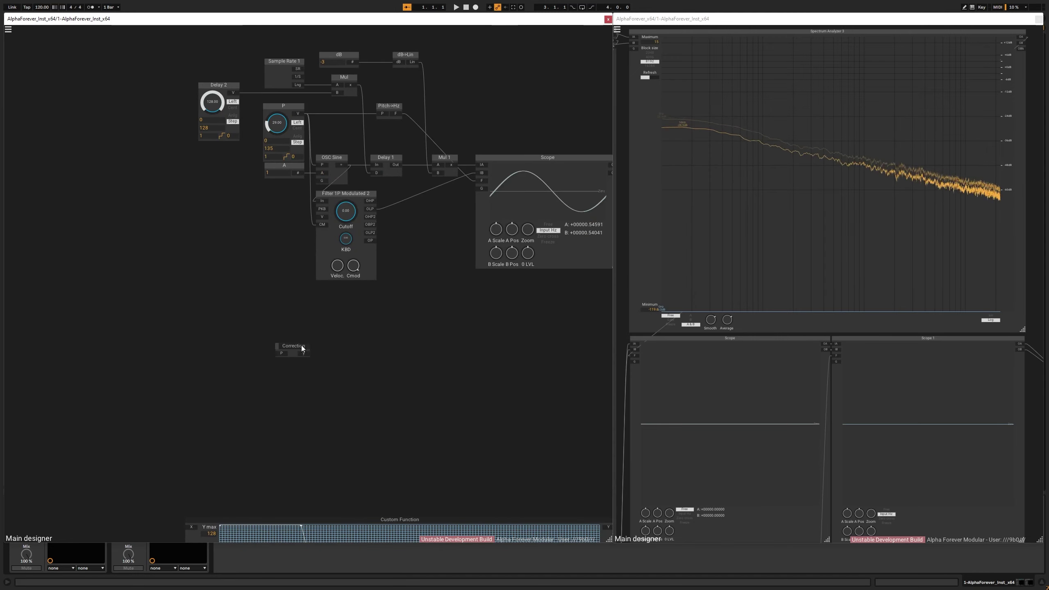
# Position the Correction module below the filter and wire the P knob's output to its P input
pyautogui.moveTo(301, 345); pyautogui.dragTo(347, 328)
pyautogui.moveTo(407, 329); pyautogui.dragTo(359, 252)
pyautogui.scroll(-3, 371, 250)
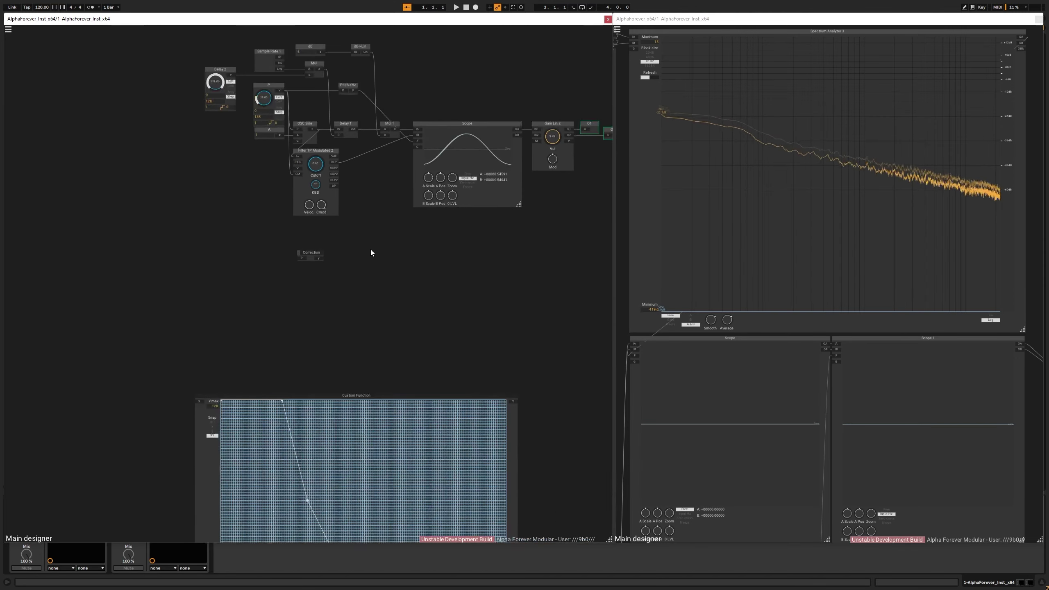
pyautogui.scroll(1, 370, 249)
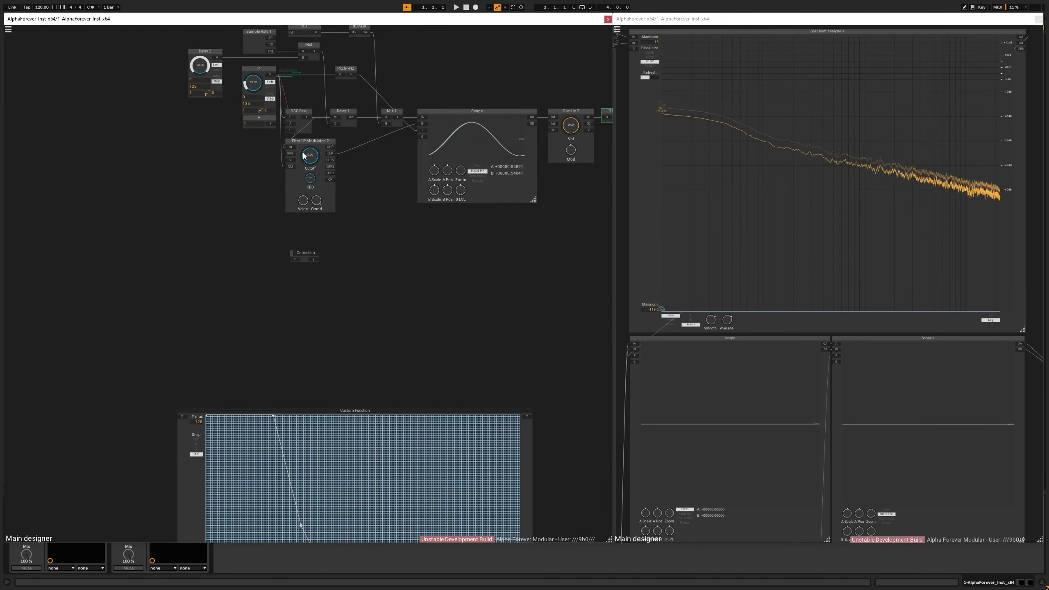
pyautogui.moveTo(275, 74); pyautogui.dragTo(293, 258)
# Move the Custom Function module so it sits just below and to the right of Correction
pyautogui.moveTo(258, 409); pyautogui.dragTo(427, 259)
pyautogui.click(318, 260)
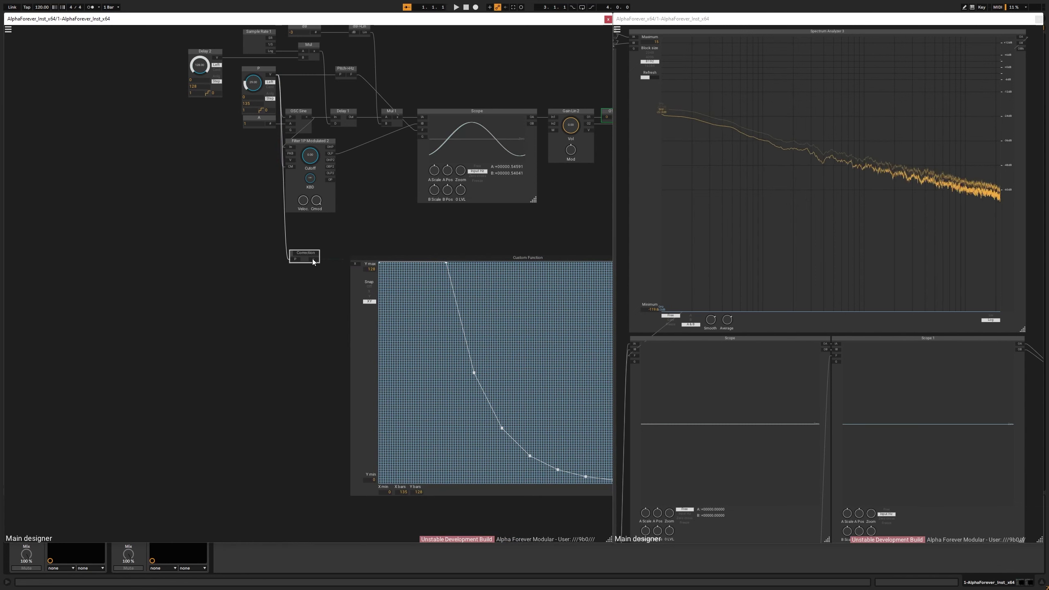
pyautogui.rightClick(337, 256)
pyautogui.moveTo(317, 235); pyautogui.dragTo(218, 308)
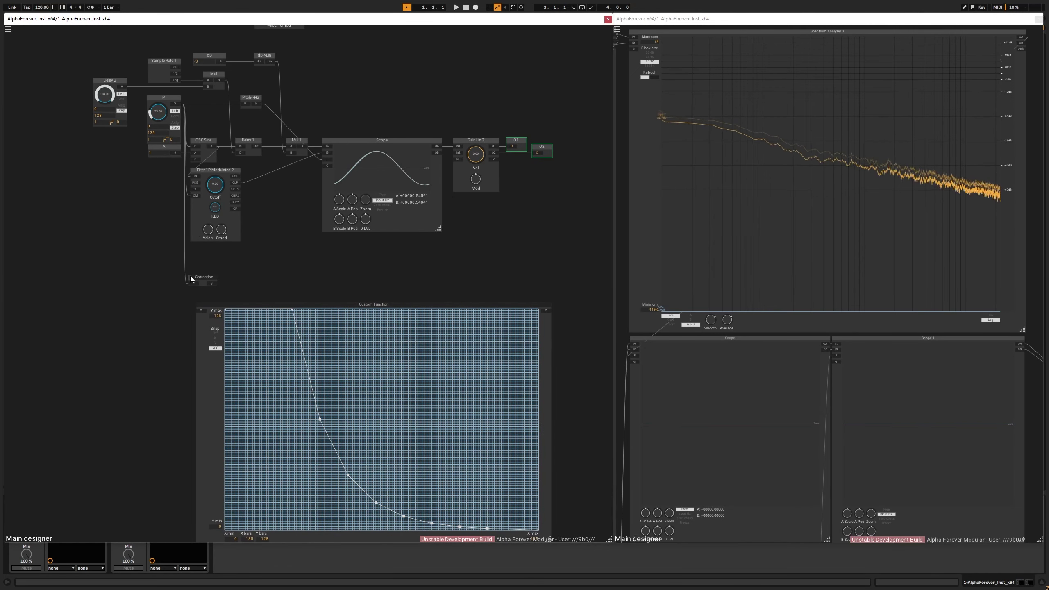
# Wire Correction's output to Gain Lin 2's second input and insert a Signal Value module on that connection
pyautogui.moveTo(213, 284); pyautogui.dragTo(328, 166)
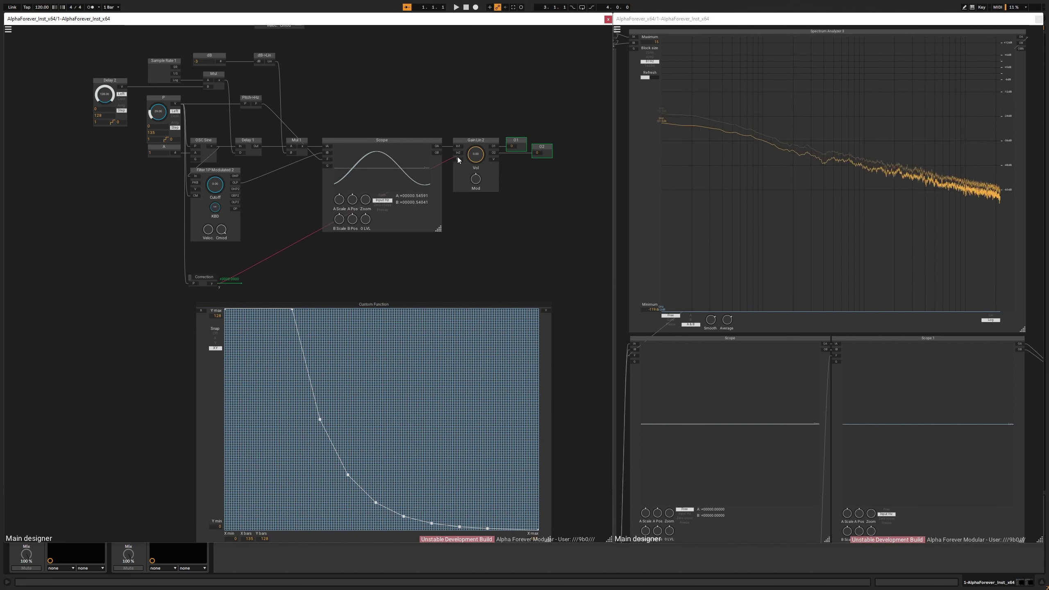
pyautogui.rightClick(214, 283)
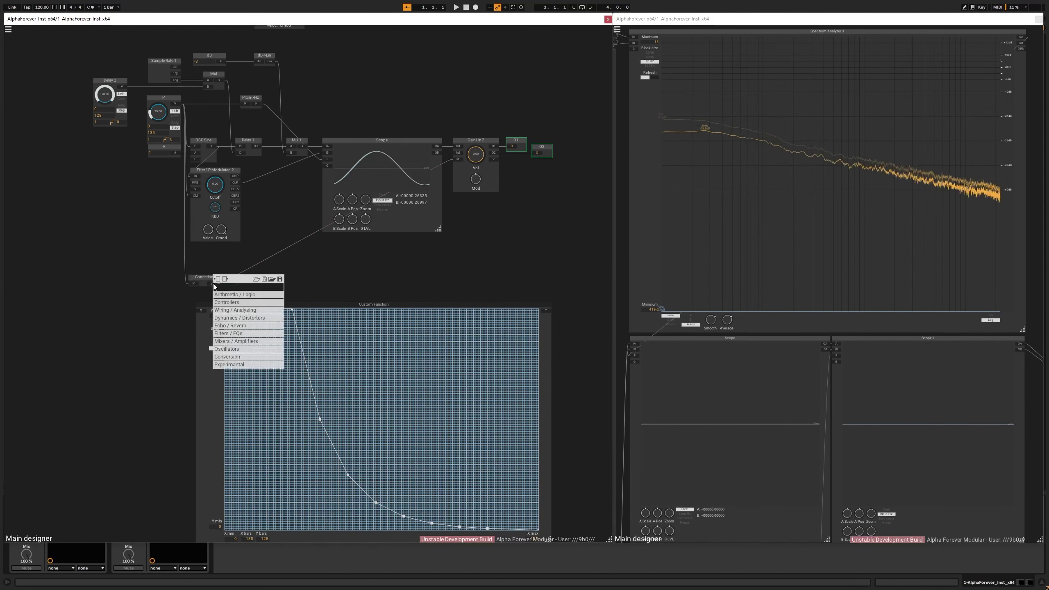
pyautogui.write('sign')
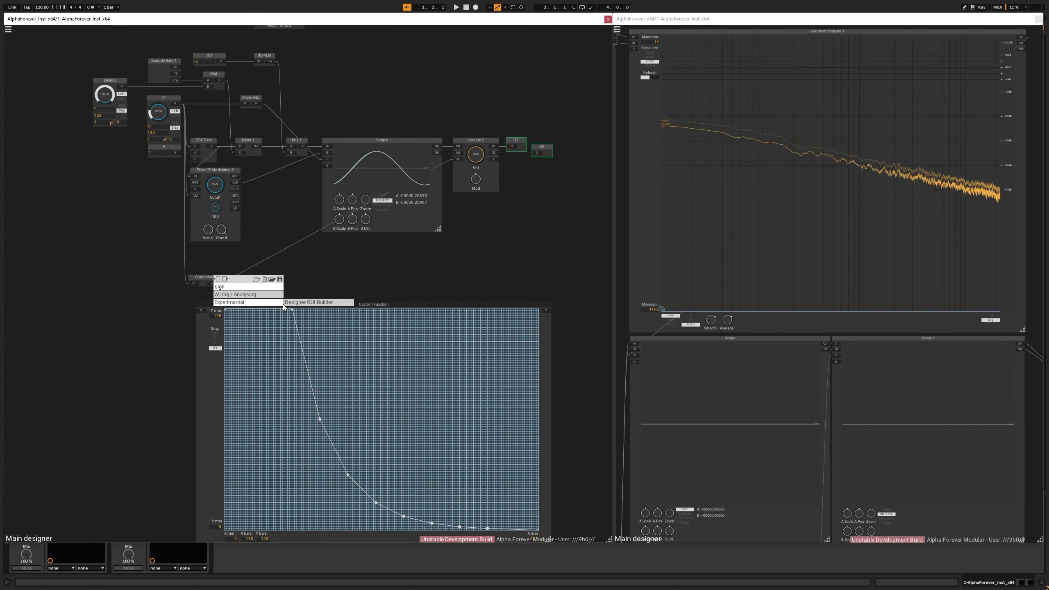
pyautogui.click(299, 301)
pyautogui.moveTo(272, 259); pyautogui.dragTo(312, 229)
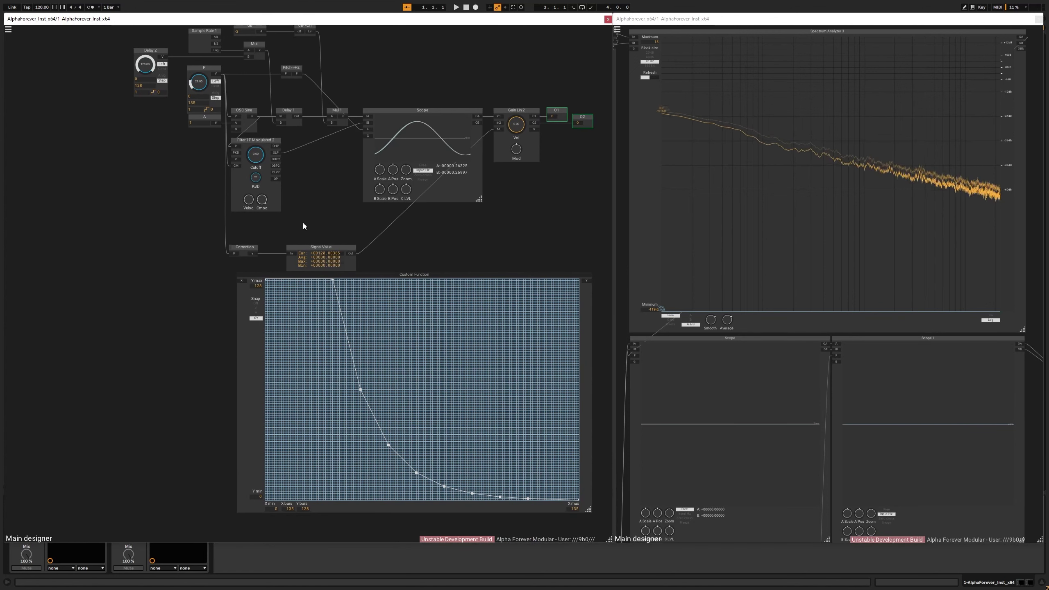
# Feed the P knob into the Custom Function and sum its output with Correction's through an Add module
pyautogui.rightClick(241, 279)
pyautogui.click(273, 244)
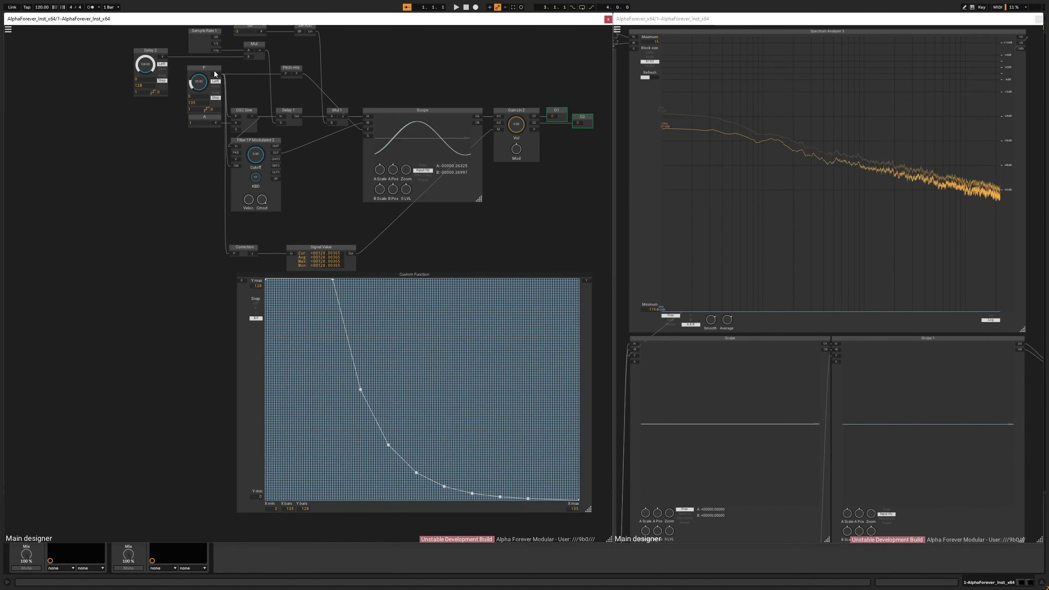
pyautogui.moveTo(214, 72); pyautogui.dragTo(236, 280)
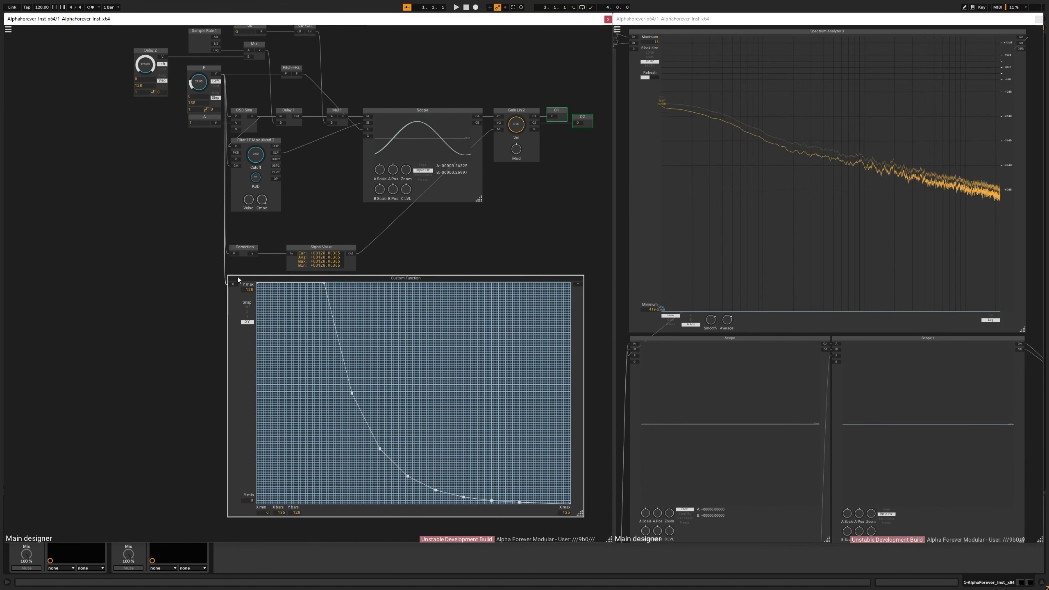
pyautogui.click(351, 256)
pyautogui.write('add')
pyautogui.moveTo(398, 258); pyautogui.dragTo(588, 260)
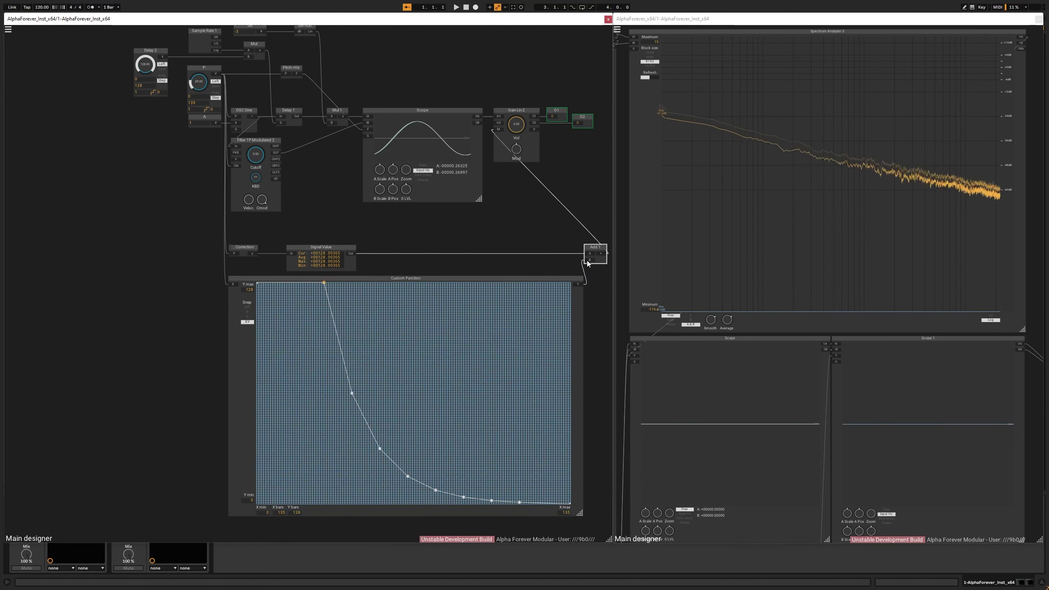
# Move the Custom Function module away from Add and insert a Signal Value module between its output and Add's B input
pyautogui.moveTo(201, 81)
pyautogui.mouseDown()
pyautogui.moveTo(202, 70)
pyautogui.moveTo(197, 88)
pyautogui.mouseUp()
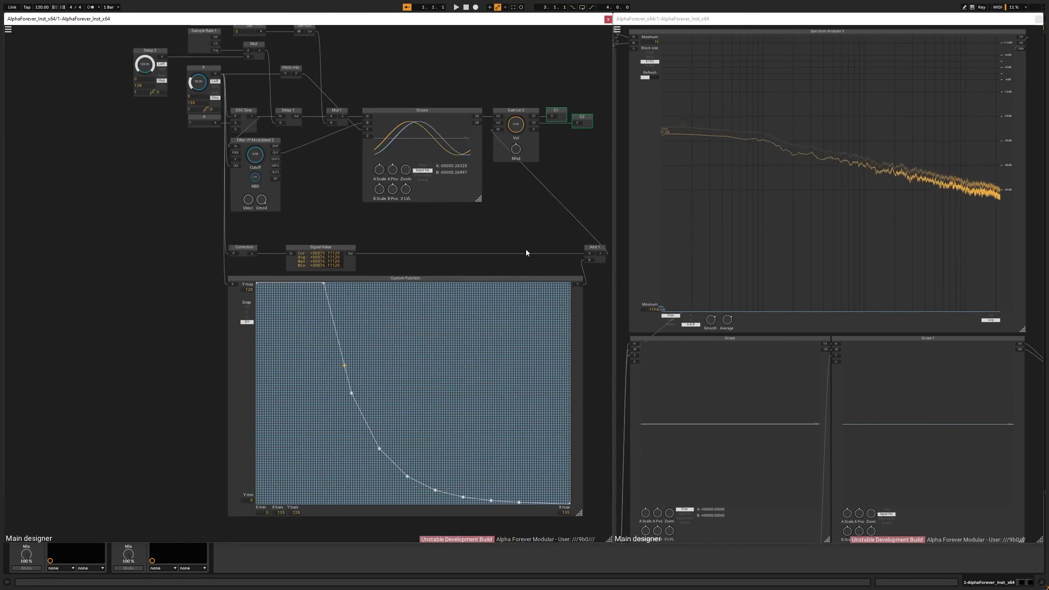
pyautogui.moveTo(526, 250); pyautogui.dragTo(367, 288)
pyautogui.rightClick(445, 295)
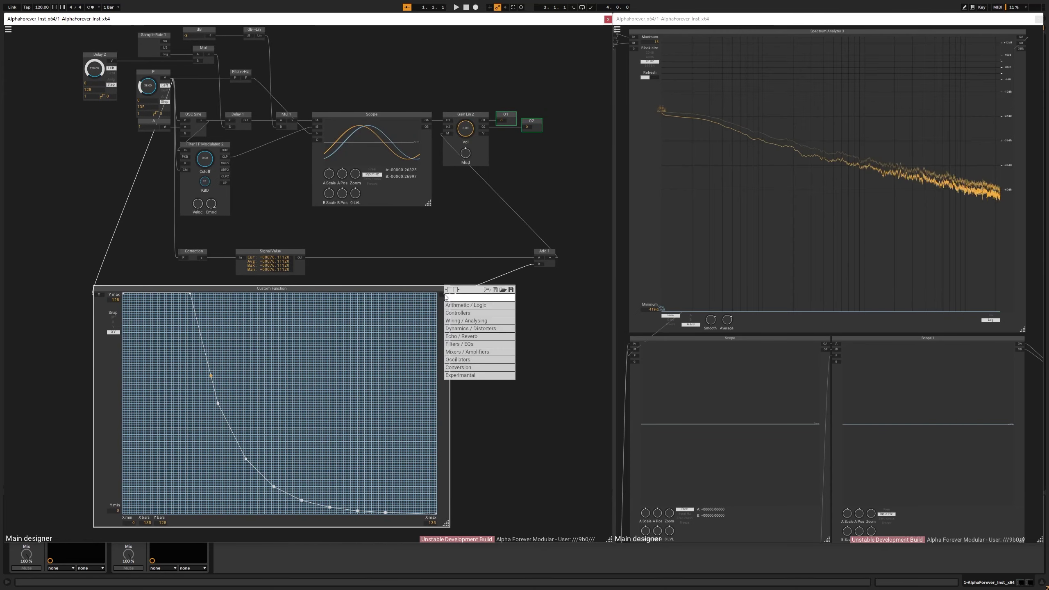
pyautogui.write('sign')
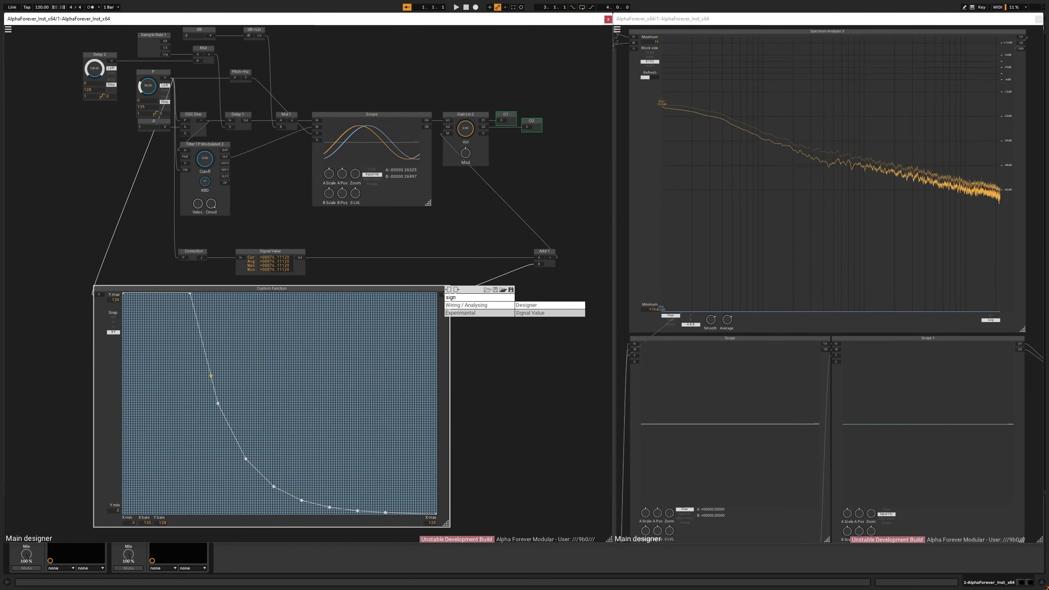
pyautogui.click(552, 313)
pyautogui.click(490, 289)
pyautogui.moveTo(490, 289); pyautogui.dragTo(504, 289)
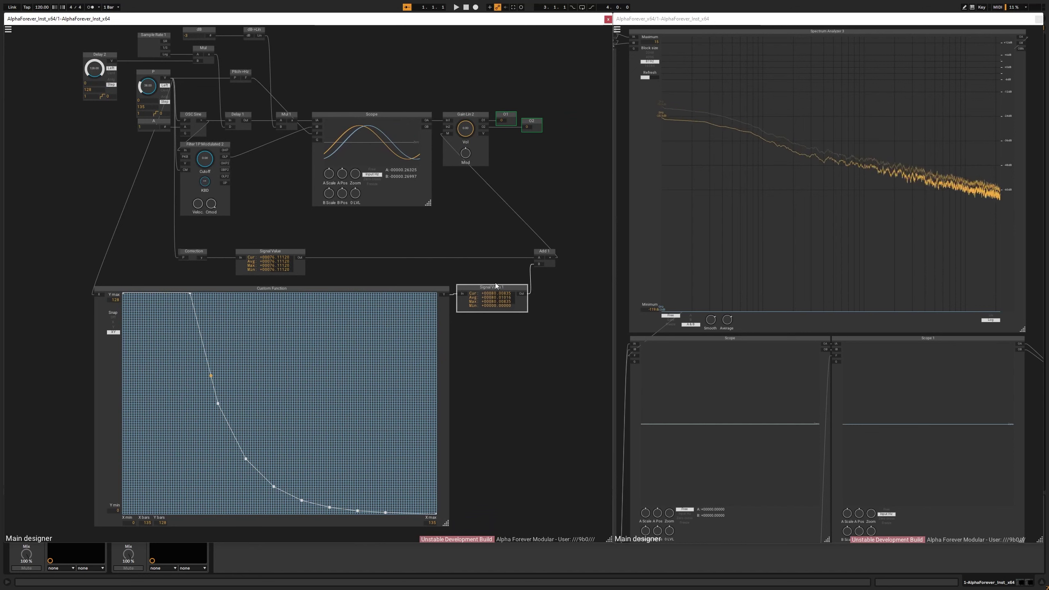
# Sweep the P knob through its range to compare the Correction and Custom Function signal values
pyautogui.moveTo(149, 91); pyautogui.dragTo(148, 86)
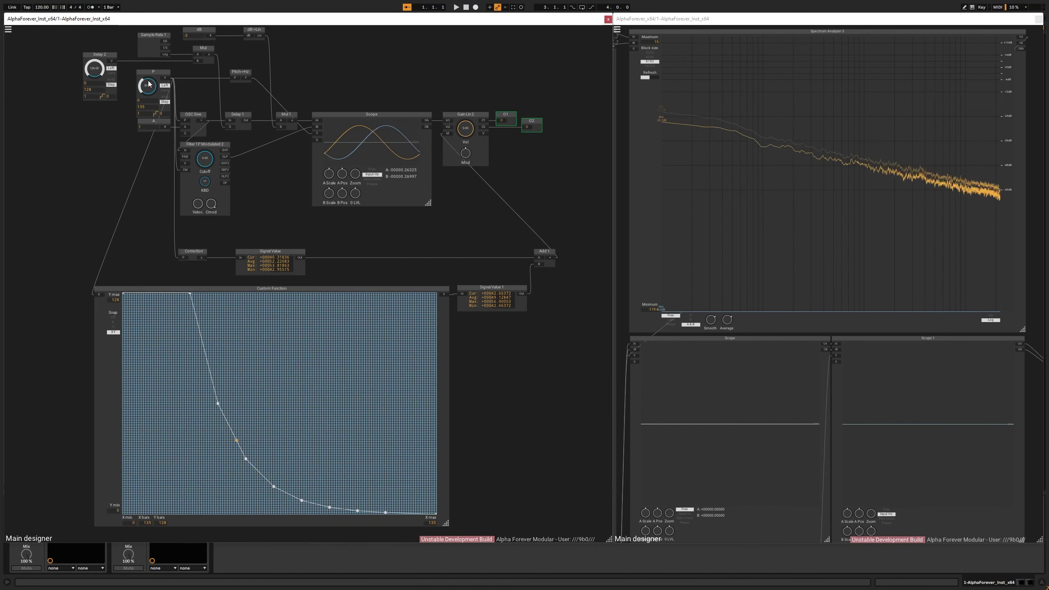
pyautogui.moveTo(149, 84); pyautogui.dragTo(172, 53)
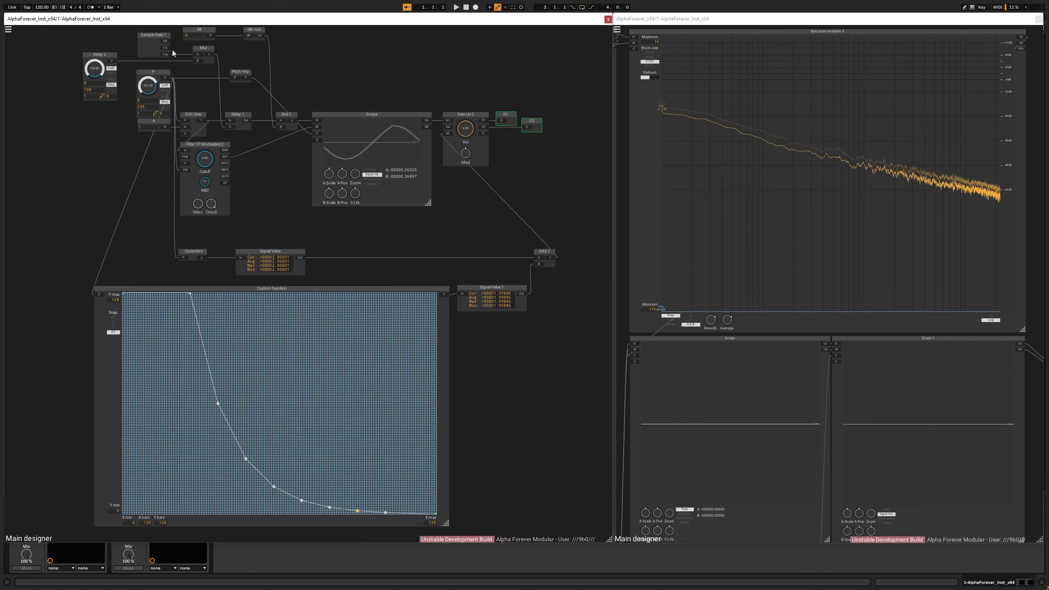
pyautogui.moveTo(172, 49); pyautogui.dragTo(177, 41)
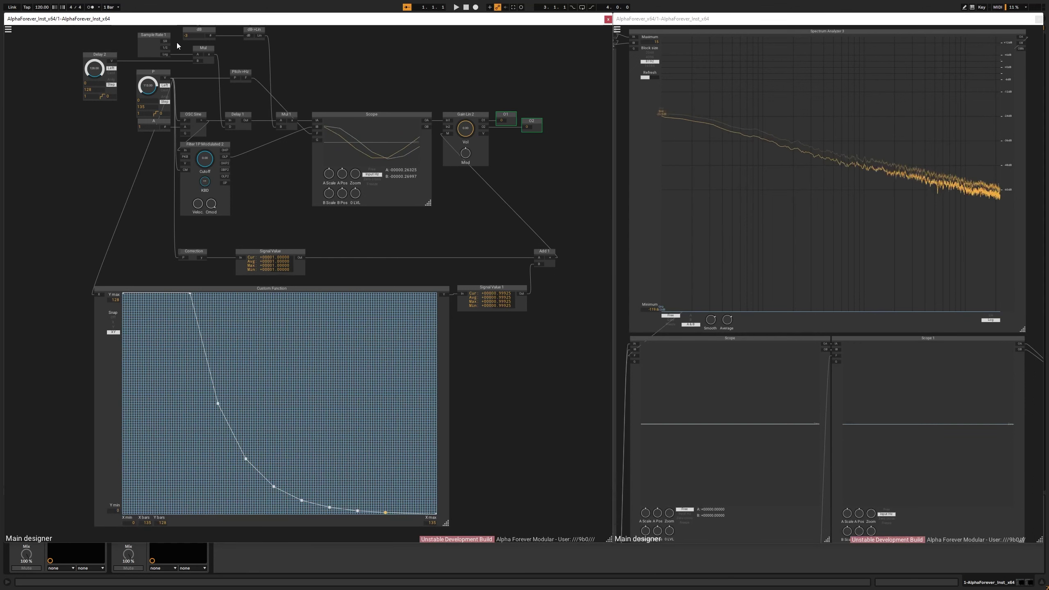
pyautogui.moveTo(177, 43); pyautogui.dragTo(172, 70)
pyautogui.moveTo(271, 178); pyautogui.dragTo(288, 231)
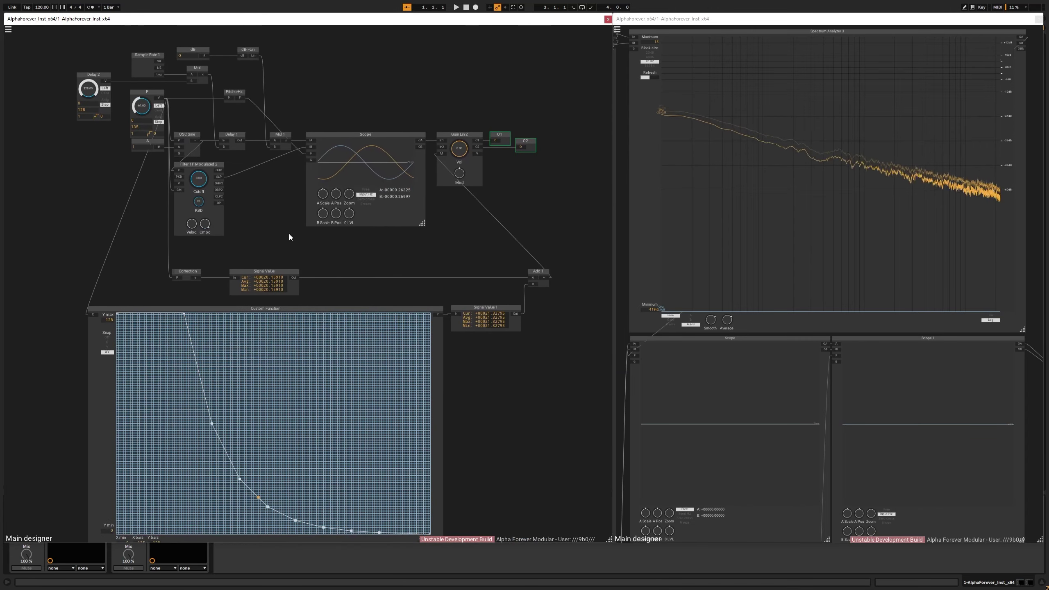
# Wire Correction's output to Mul's B input in place of the Delay 2 knob, and sweep P to check the scope
pyautogui.moveTo(302, 310); pyautogui.dragTo(383, 320)
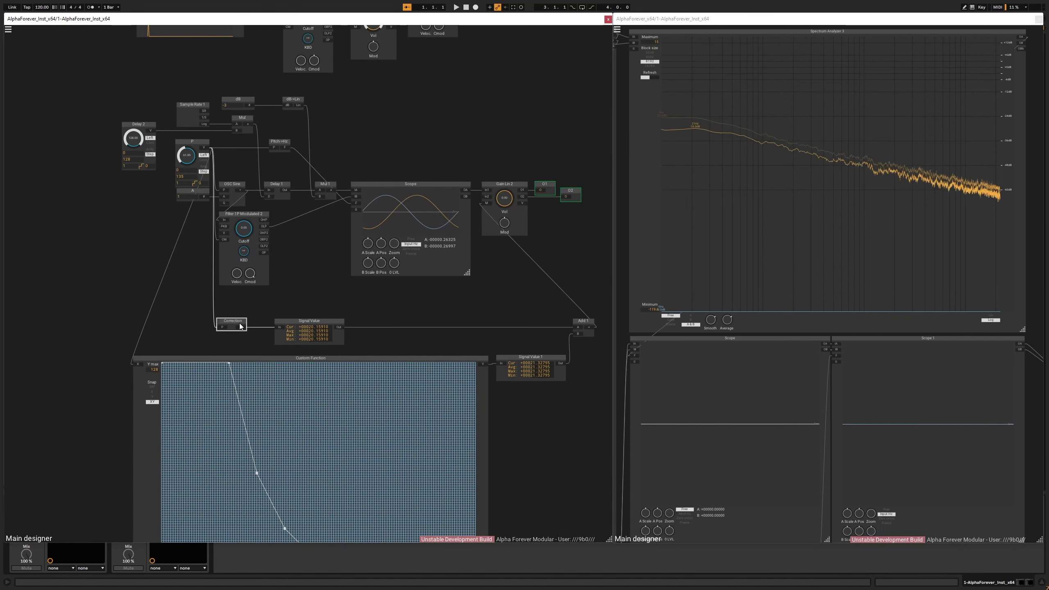
pyautogui.click(297, 321)
pyautogui.click(298, 287)
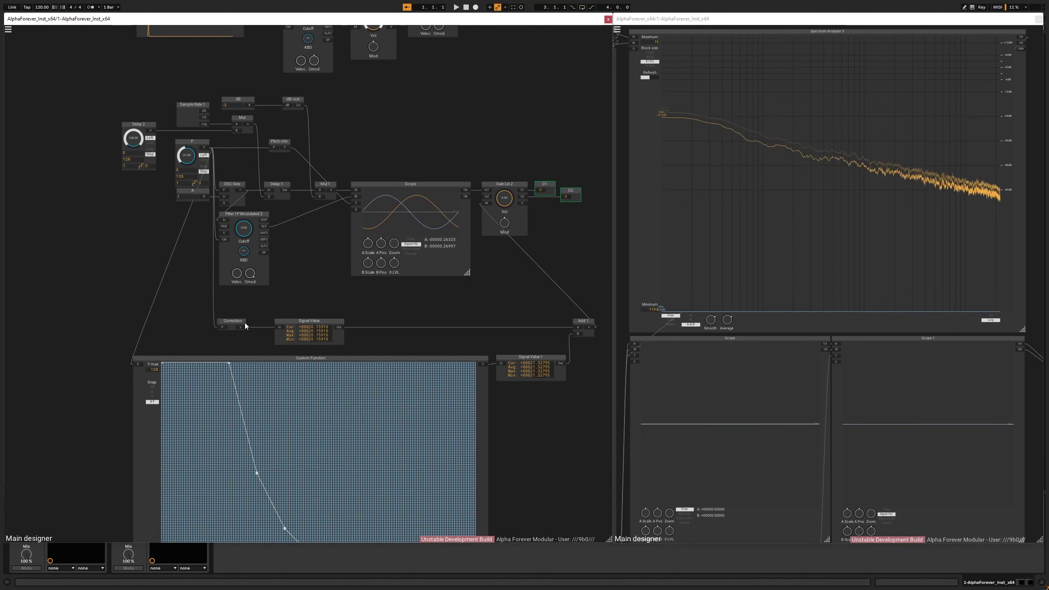
pyautogui.moveTo(241, 326); pyautogui.dragTo(277, 191)
pyautogui.moveTo(229, 138); pyautogui.dragTo(234, 130)
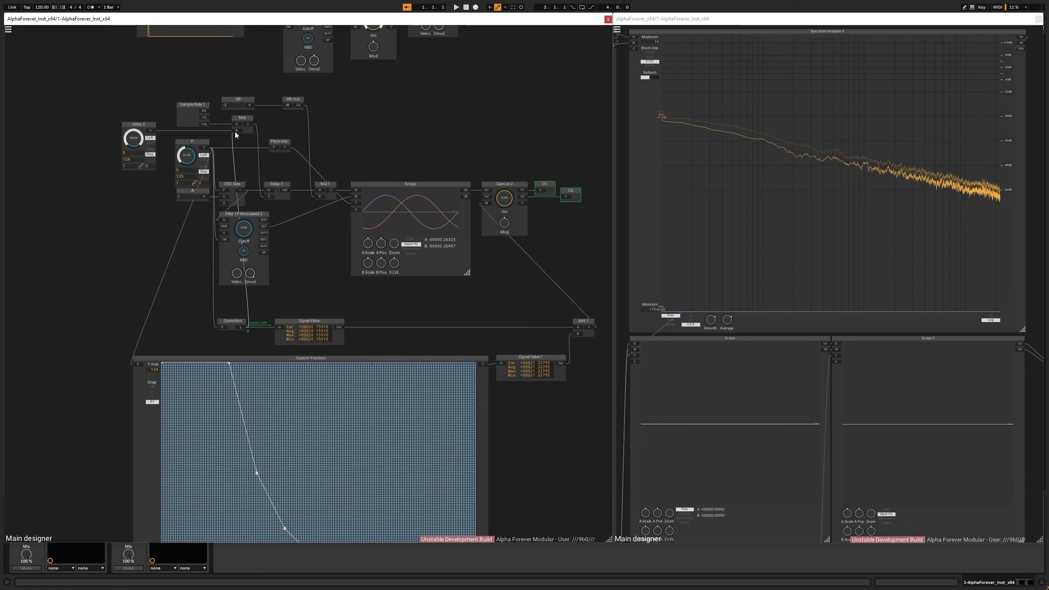
pyautogui.moveTo(234, 132); pyautogui.dragTo(234, 131)
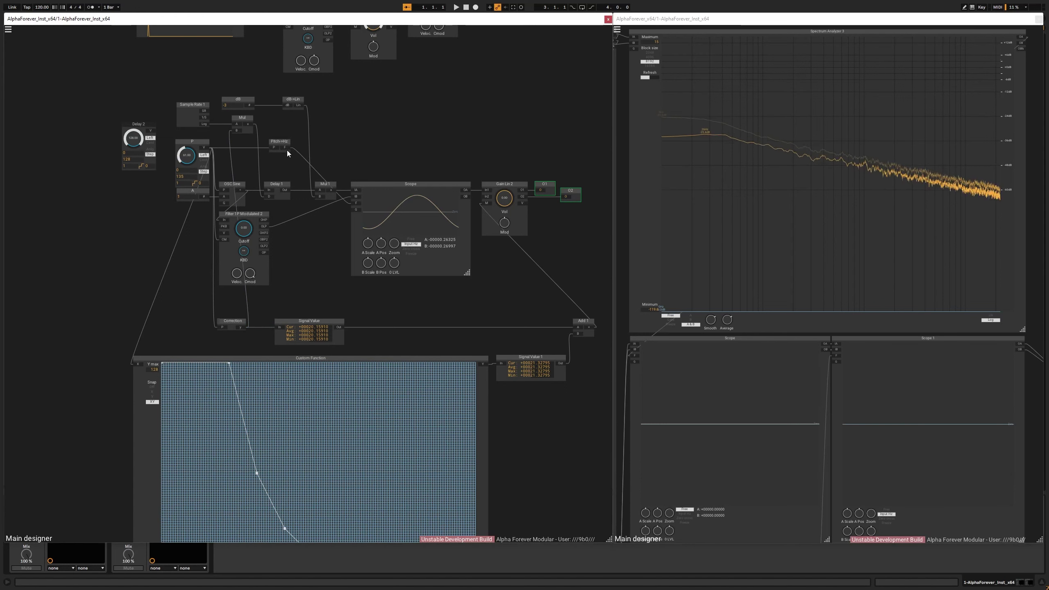
pyautogui.moveTo(189, 158)
pyautogui.mouseDown()
pyautogui.moveTo(204, 118)
pyautogui.moveTo(194, 166)
pyautogui.moveTo(207, 120)
pyautogui.moveTo(203, 149)
pyautogui.moveTo(191, 136)
pyautogui.moveTo(191, 184)
pyautogui.moveTo(208, 124)
pyautogui.moveTo(208, 155)
pyautogui.mouseUp()
pyautogui.click(230, 324)
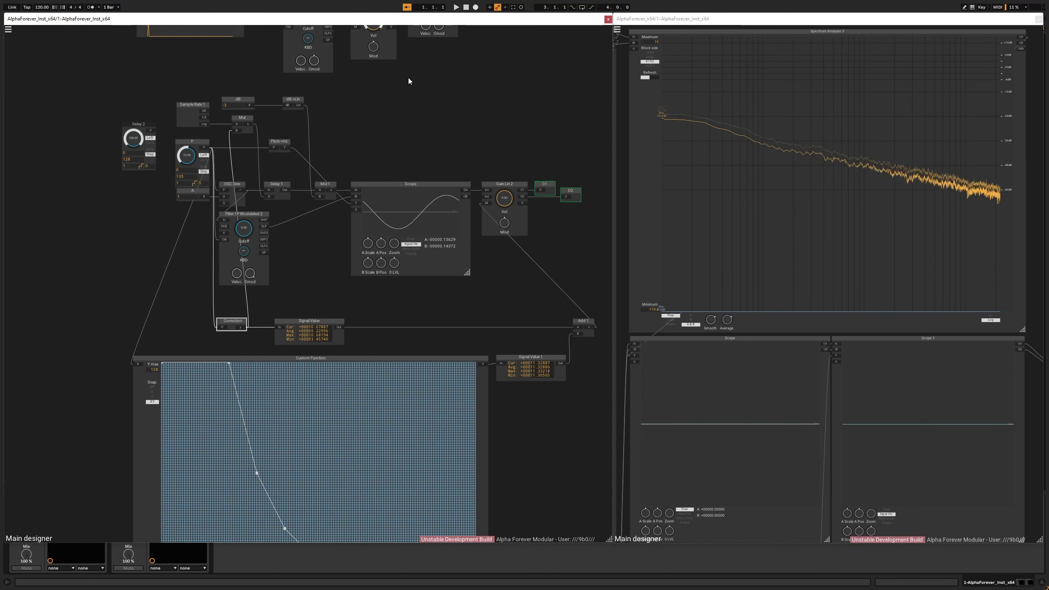
# Delete the O1 and O2 output modules connected to Gain Lin 2
pyautogui.moveTo(408, 78); pyautogui.dragTo(302, 273)
pyautogui.moveTo(461, 295); pyautogui.dragTo(390, 284)
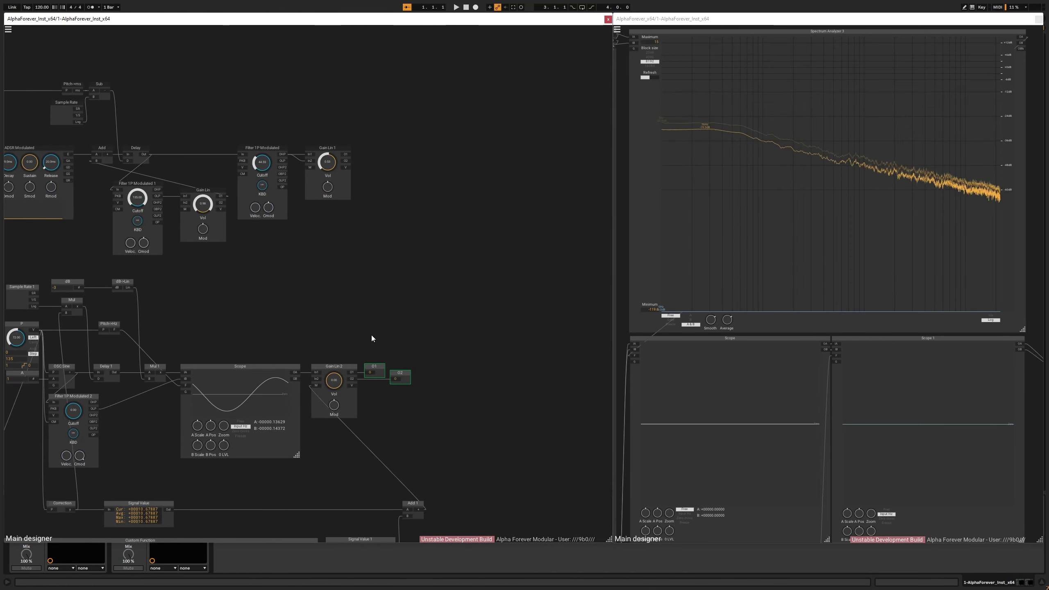
pyautogui.click(380, 368)
pyautogui.keyDown('shift'); pyautogui.click(403, 377); pyautogui.keyUp('shift')
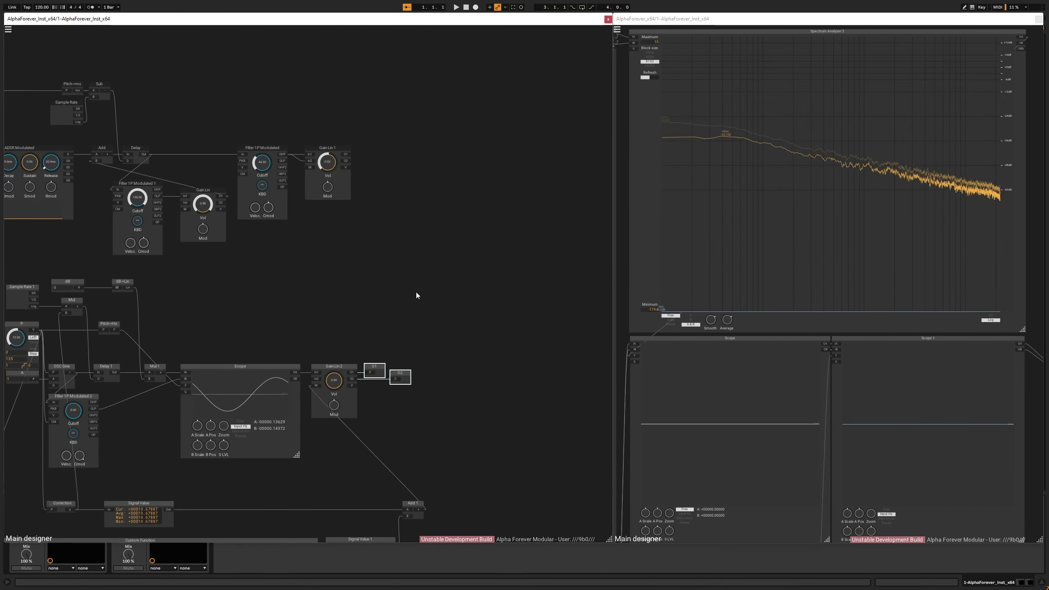
pyautogui.press('Delete')
# Create O1 and O2 output modules fed by the two outputs of Gain Lin 1
pyautogui.scroll(2, 405, 256)
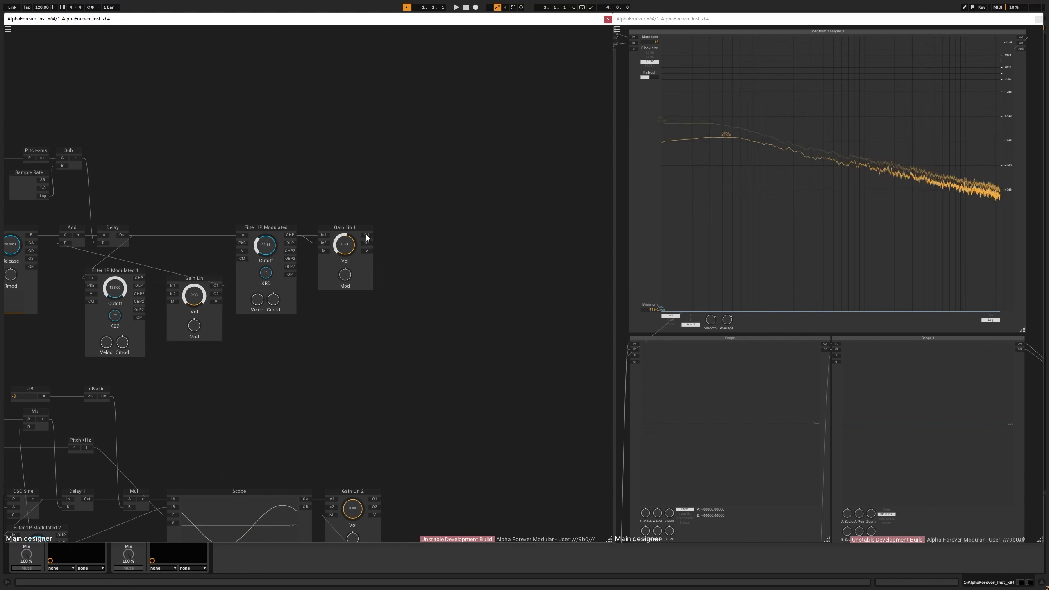
pyautogui.moveTo(366, 238)
pyautogui.moveTo(403, 237); pyautogui.dragTo(450, 237)
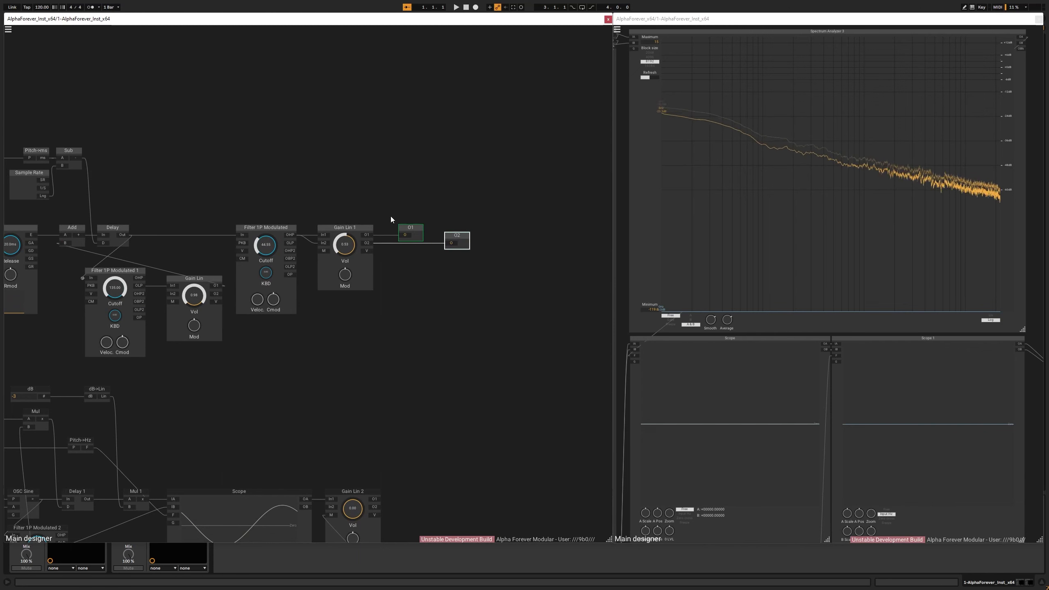
# Move Sample Rate away from Sub and insert an Add module between its Lng output and Sub's B input
pyautogui.moveTo(185, 185); pyautogui.dragTo(434, 195)
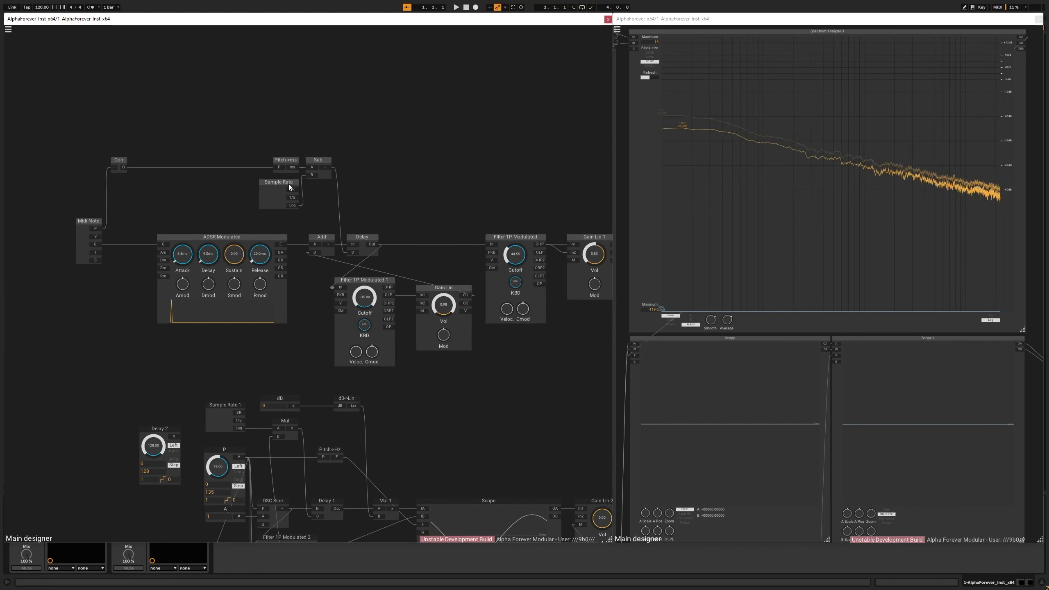
pyautogui.moveTo(290, 186); pyautogui.dragTo(202, 186)
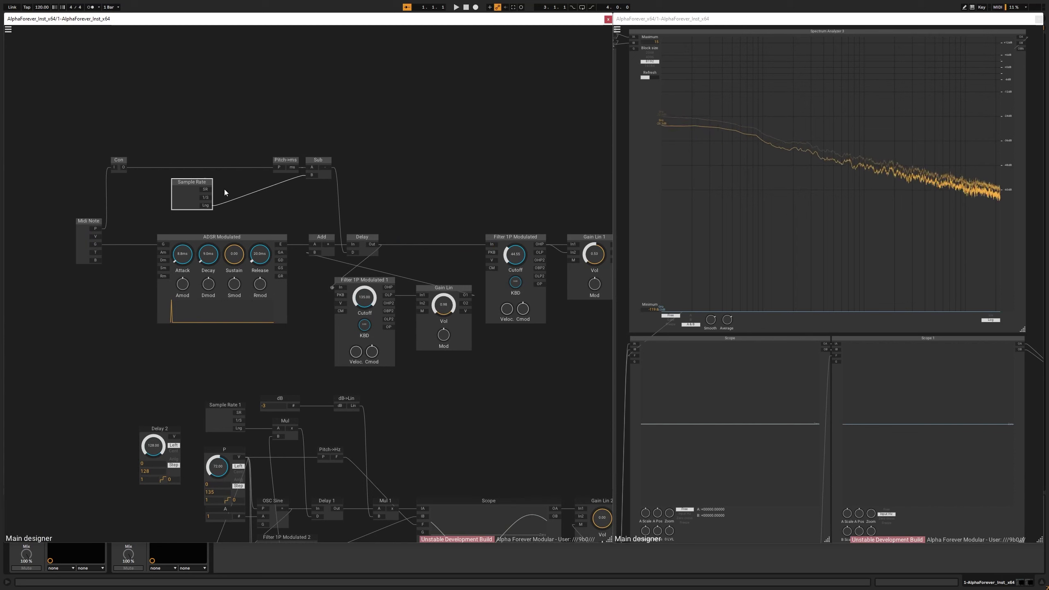
pyautogui.rightClick(210, 205)
pyautogui.write('add')
pyautogui.click(305, 215)
pyautogui.click(258, 200)
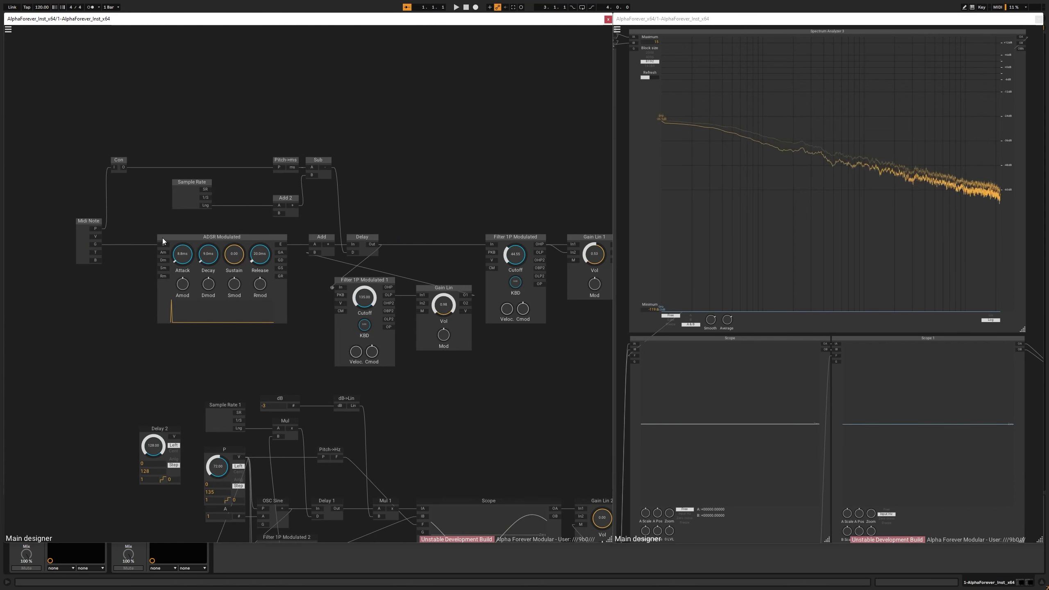
# Duplicate the Correction module and place the copy above the Sample Rate module in the plucked-string chain
pyautogui.moveTo(236, 393); pyautogui.dragTo(277, 299)
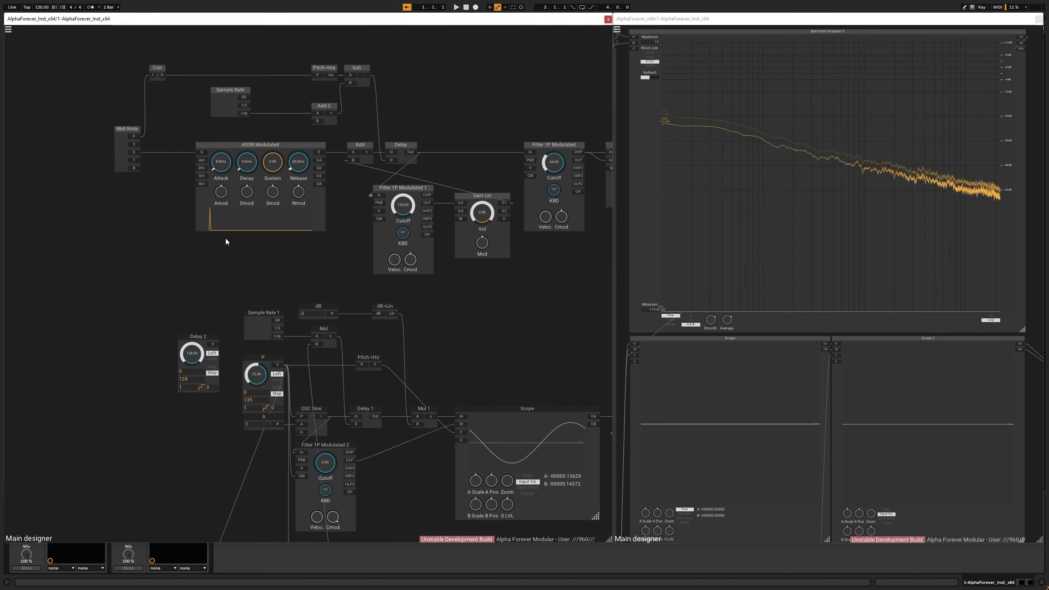
pyautogui.moveTo(225, 237); pyautogui.dragTo(262, 81)
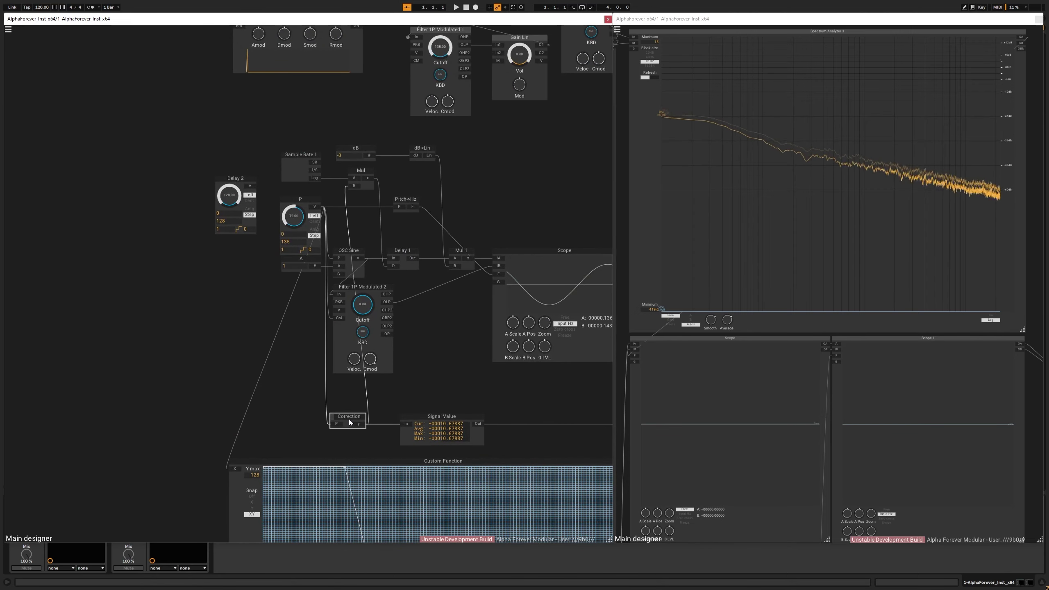
pyautogui.scroll(8, 216, 420)
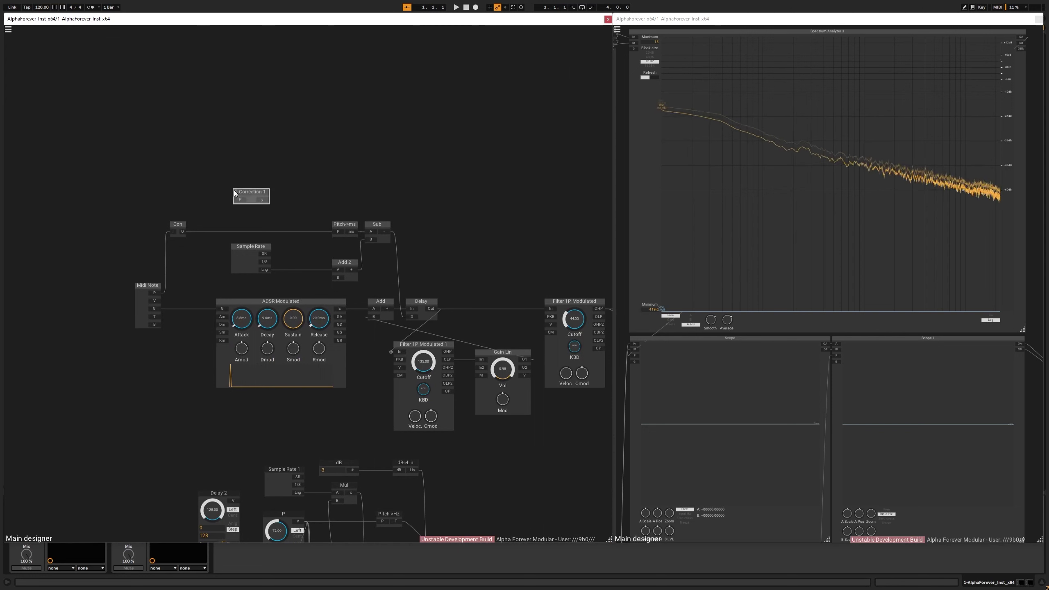
pyautogui.scroll(2, 295, 210)
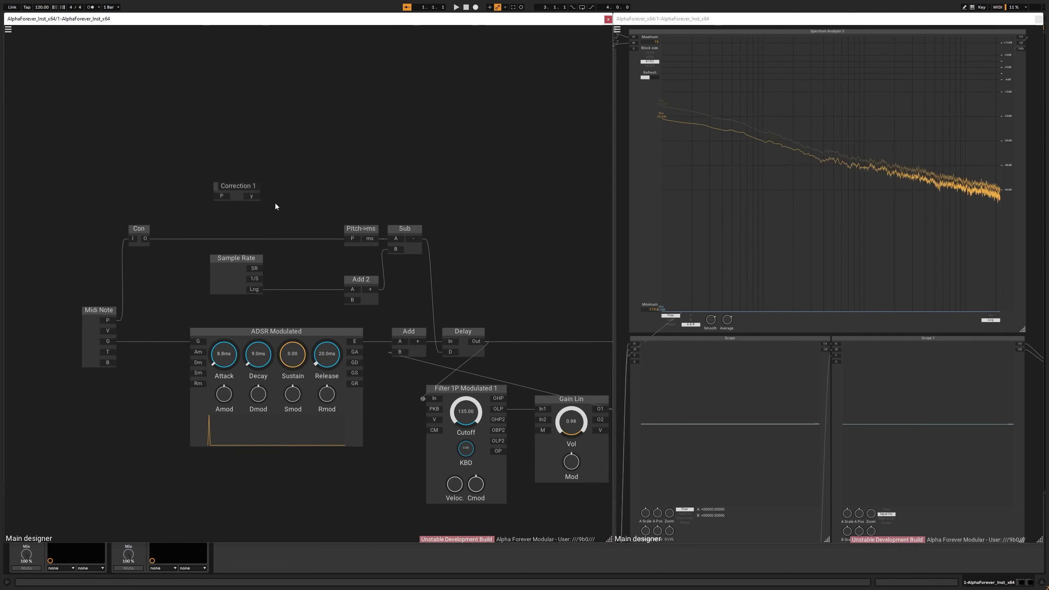
# Multiply the copied Correction's output by Sample Rate's Lng value with a Mul module, and feed the result to Add 2's B input
pyautogui.rightClick(250, 196)
pyautogui.write('mul')
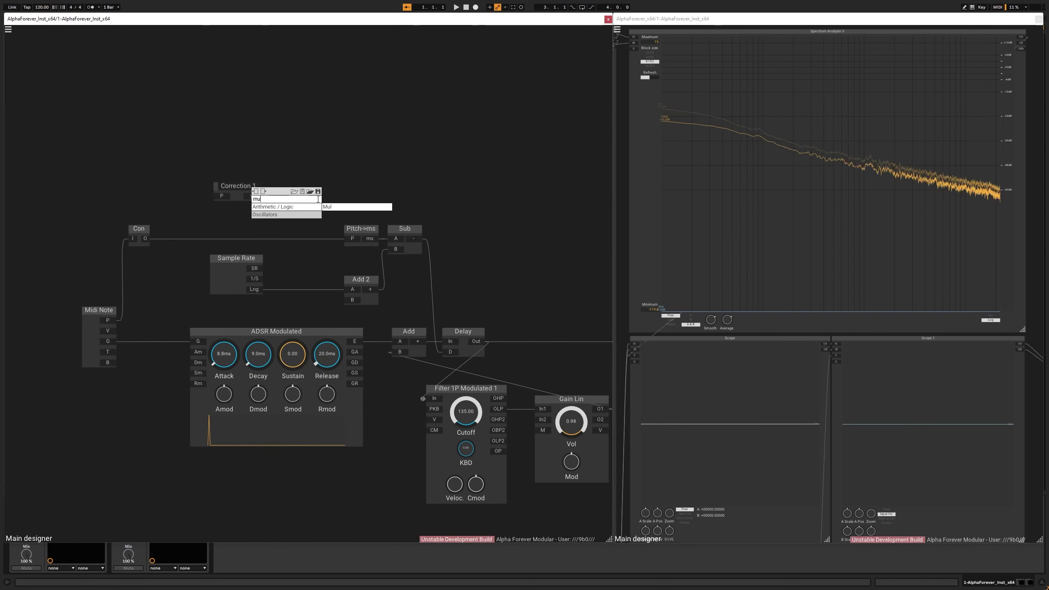
pyautogui.click(334, 206)
pyautogui.moveTo(260, 290); pyautogui.dragTo(346, 298)
pyautogui.moveTo(309, 205); pyautogui.dragTo(316, 289)
pyautogui.click(301, 249)
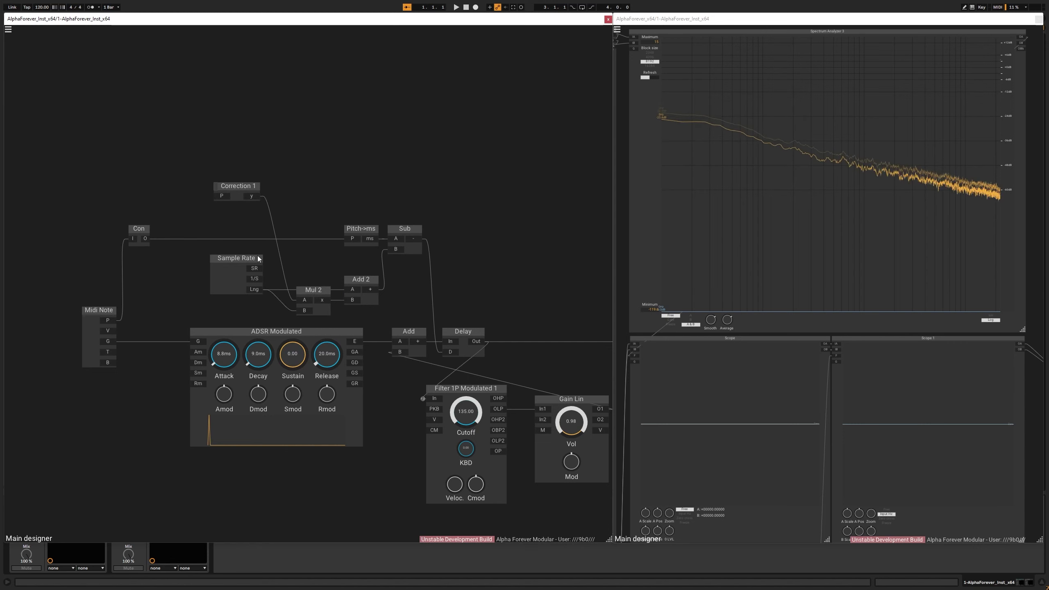
# Move the copied Correction module below Sample Rate so it lines up with the A input of Mul 2
pyautogui.moveTo(255, 256); pyautogui.dragTo(261, 169)
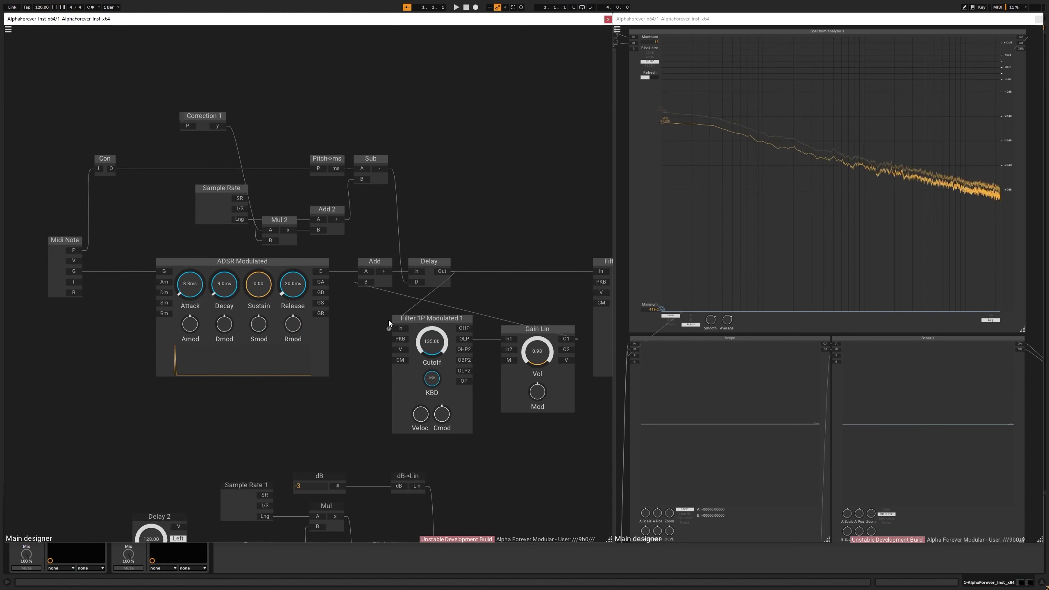
pyautogui.moveTo(203, 117); pyautogui.dragTo(177, 230)
pyautogui.moveTo(297, 187); pyautogui.dragTo(293, 187)
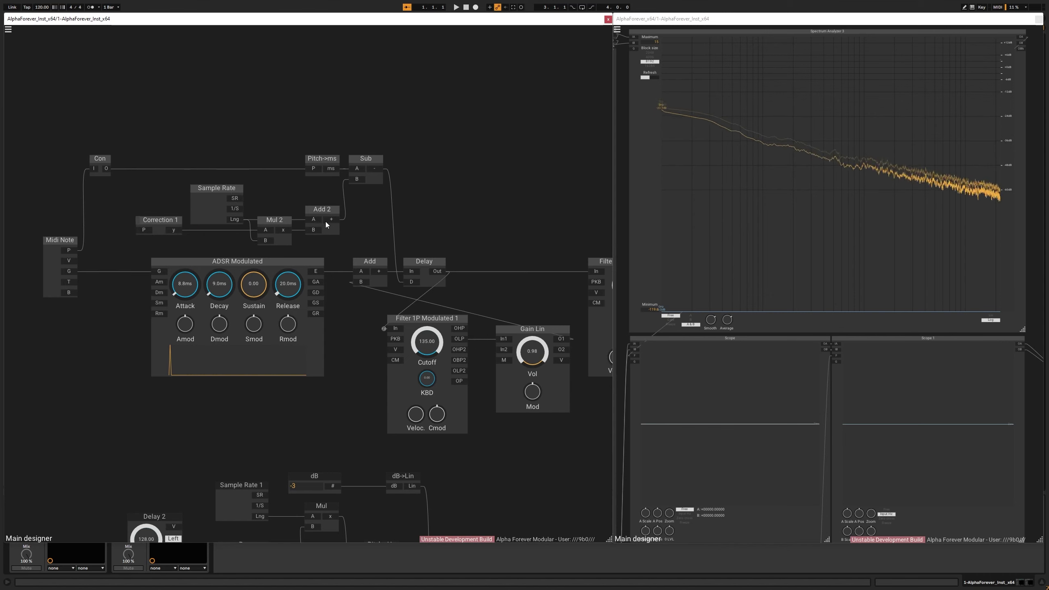
# Connect the OP output of Filter 1P Modulated 1 to the P input of Correction 1
pyautogui.moveTo(521, 309); pyautogui.dragTo(503, 294)
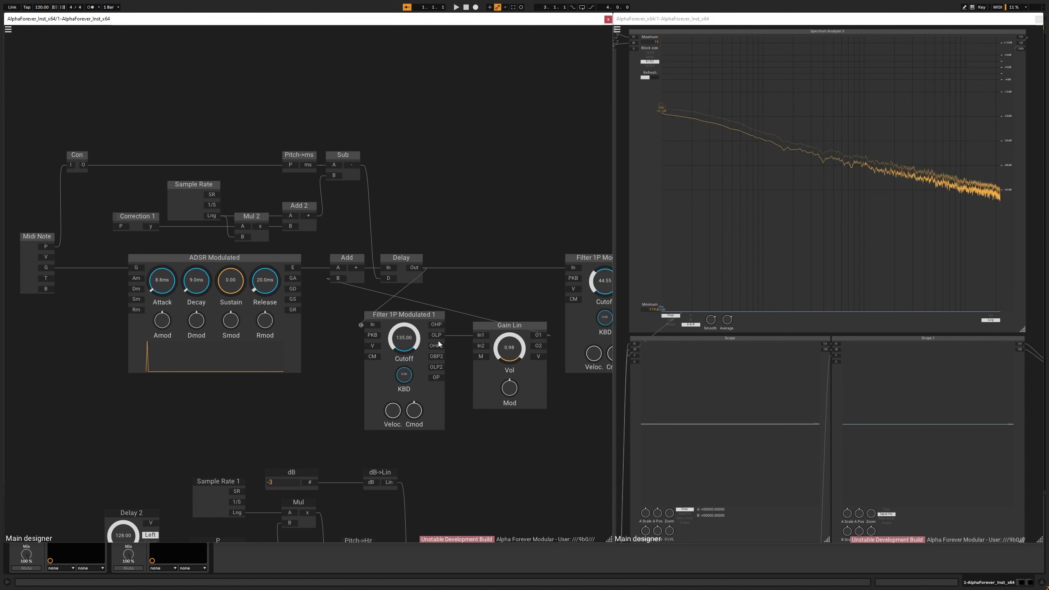
pyautogui.moveTo(436, 379); pyautogui.dragTo(120, 229)
# Sweep the Cutoff of Filter 1P Modulated 1 down to a low setting and back up to about 62
pyautogui.moveTo(508, 183); pyautogui.dragTo(308, 153)
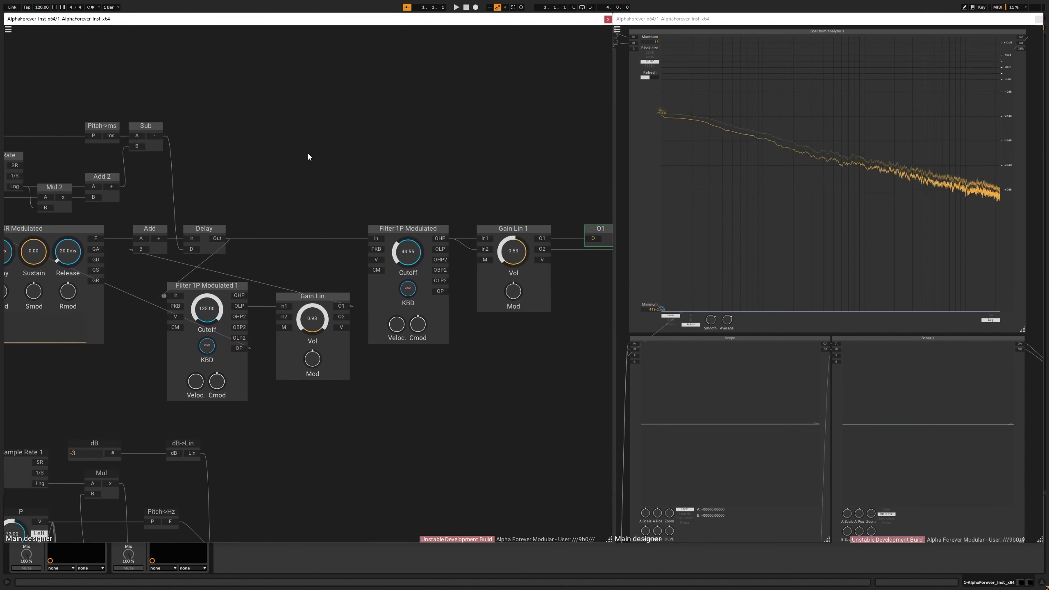
pyautogui.scroll(-2, 309, 153)
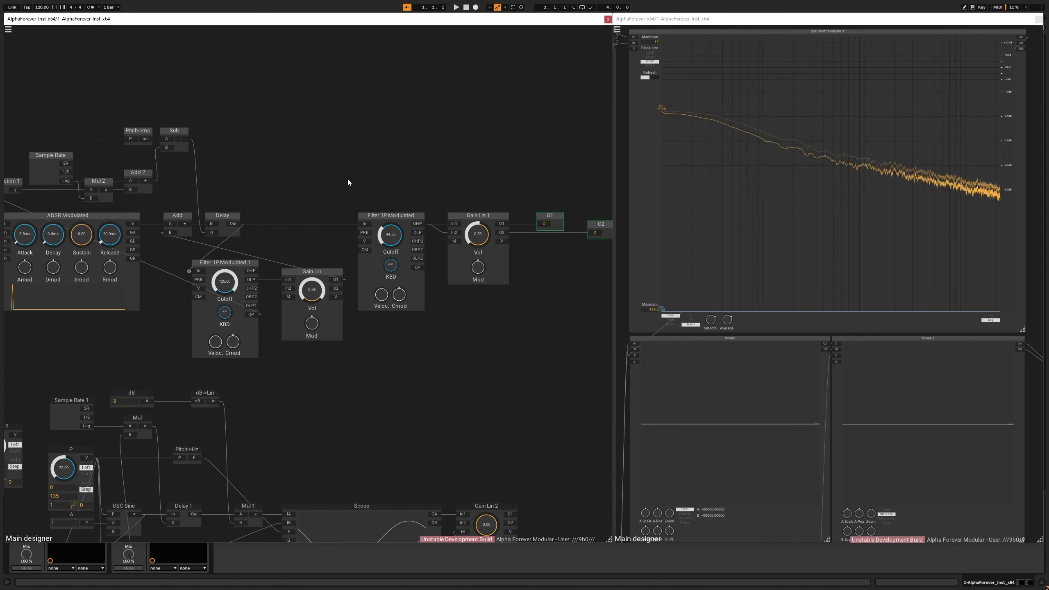
pyautogui.moveTo(225, 282); pyautogui.dragTo(240, 340)
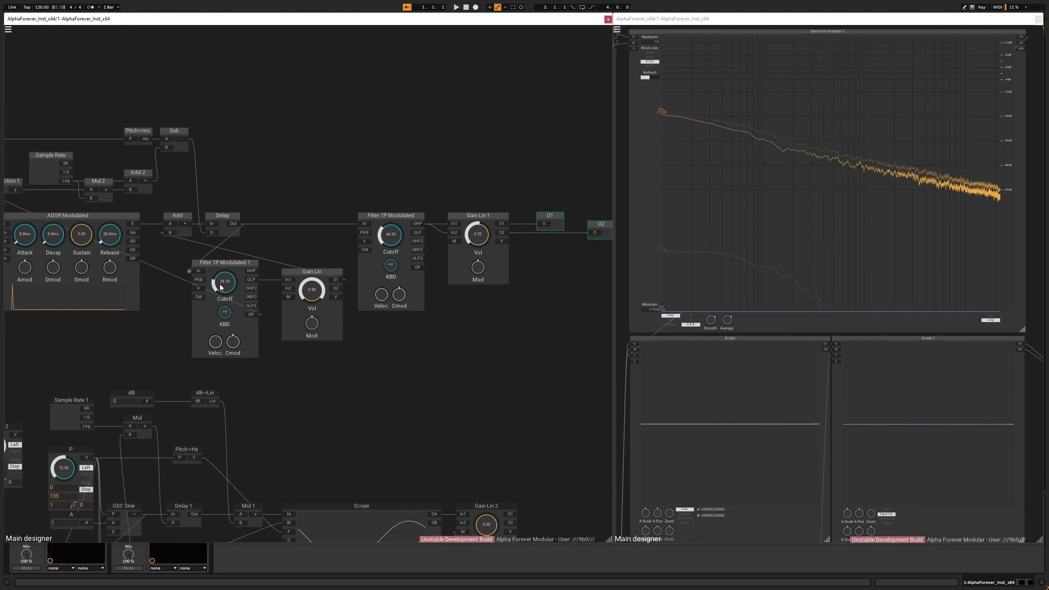
pyautogui.moveTo(221, 287); pyautogui.dragTo(236, 261)
# Raise the Cutoff of Filter 1P Modulated 1 to 135 and reconnect Correction 1's y output to Mul 2's A input
pyautogui.moveTo(245, 183); pyautogui.dragTo(358, 161)
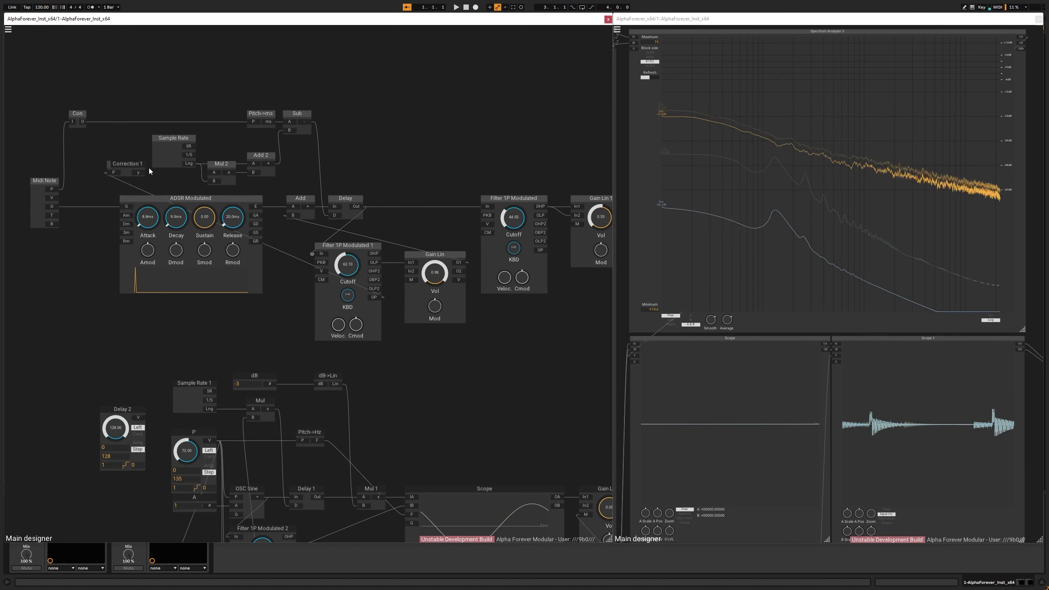
pyautogui.moveTo(139, 173); pyautogui.dragTo(214, 173)
pyautogui.moveTo(346, 264); pyautogui.dragTo(362, 218)
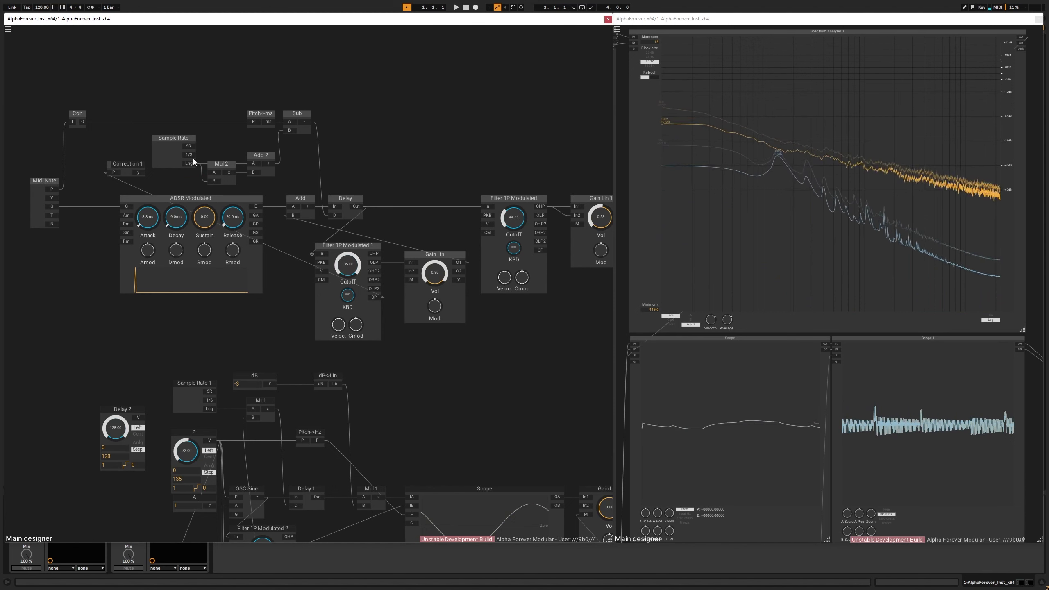
pyautogui.moveTo(138, 172); pyautogui.dragTo(214, 173)
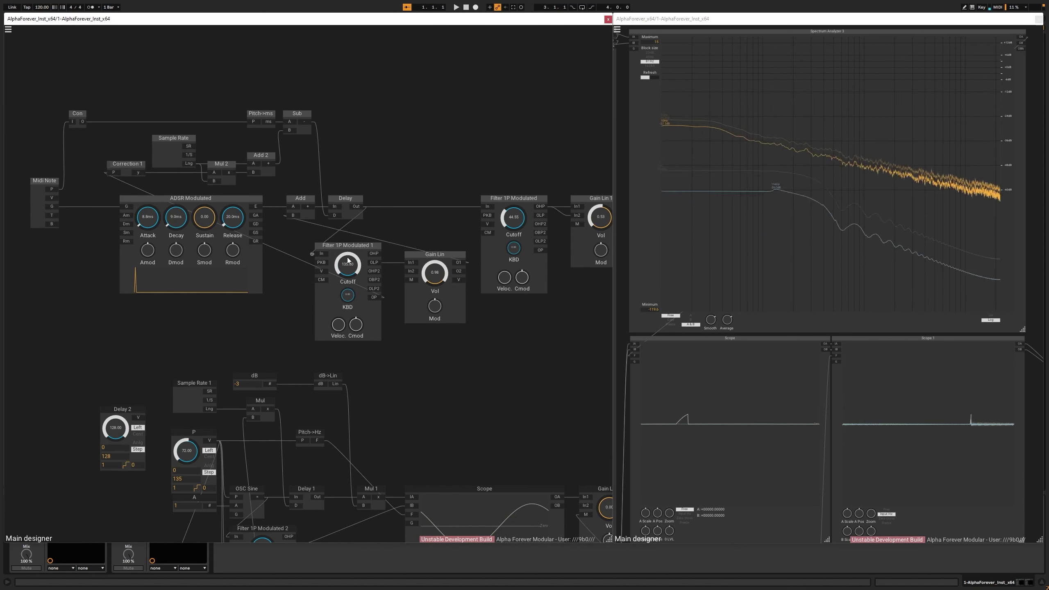
# Try the Cutoff of Filter 1P Modulated 1 at 64.80, and return it to 135
pyautogui.moveTo(348, 260); pyautogui.dragTo(349, 306)
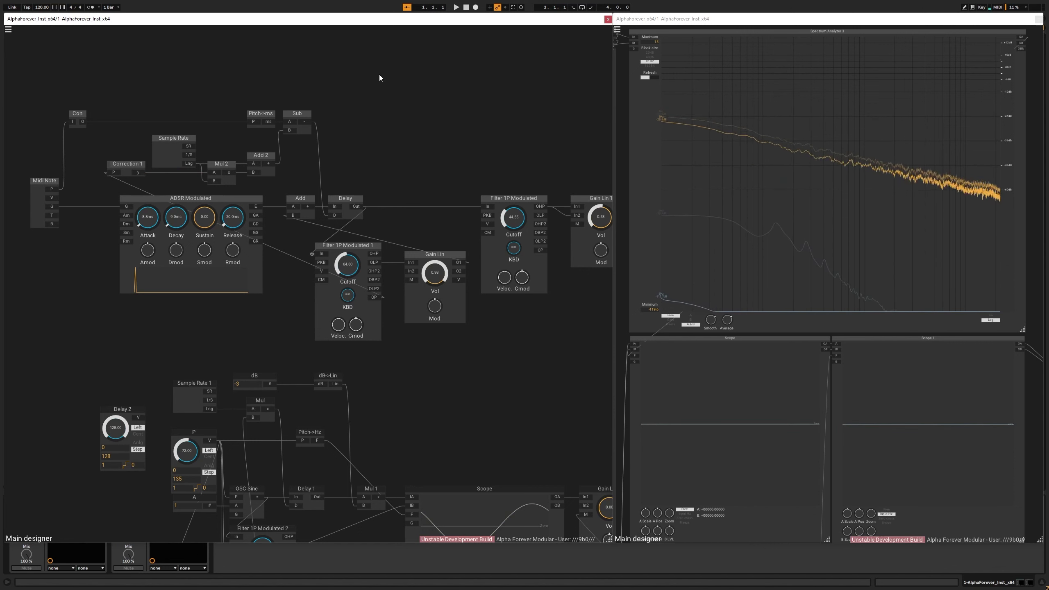
pyautogui.scroll(-1, 429, 370)
pyautogui.scroll(-1, 428, 367)
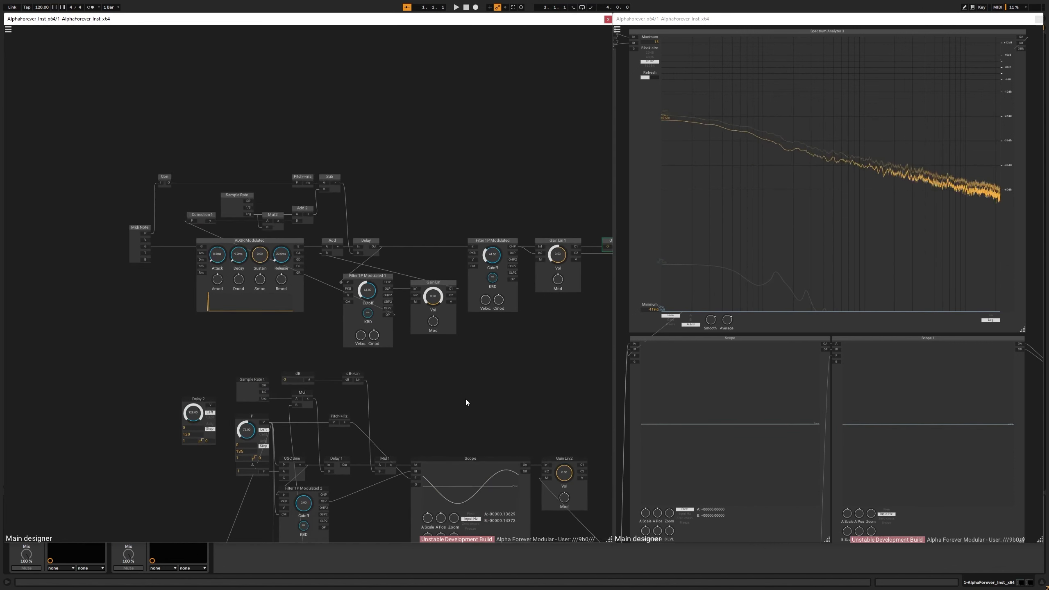
pyautogui.moveTo(466, 399); pyautogui.dragTo(422, 231)
pyautogui.scroll(-3, 435, 310)
pyautogui.scroll(-2, 425, 266)
pyautogui.scroll(5, 420, 227)
pyautogui.moveTo(375, 203); pyautogui.dragTo(463, 282)
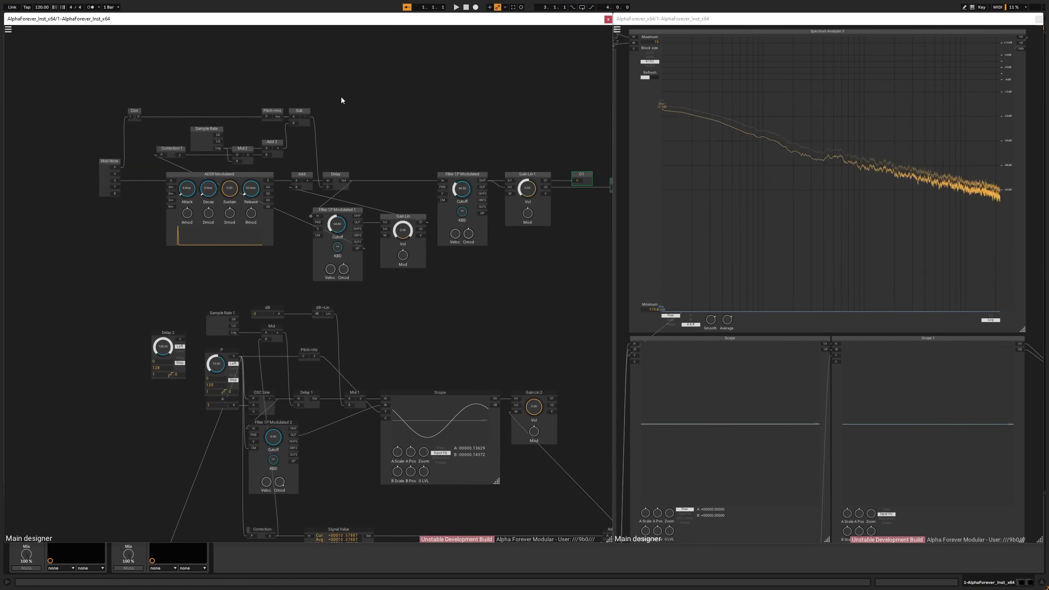
pyautogui.moveTo(339, 223); pyautogui.dragTo(374, 171)
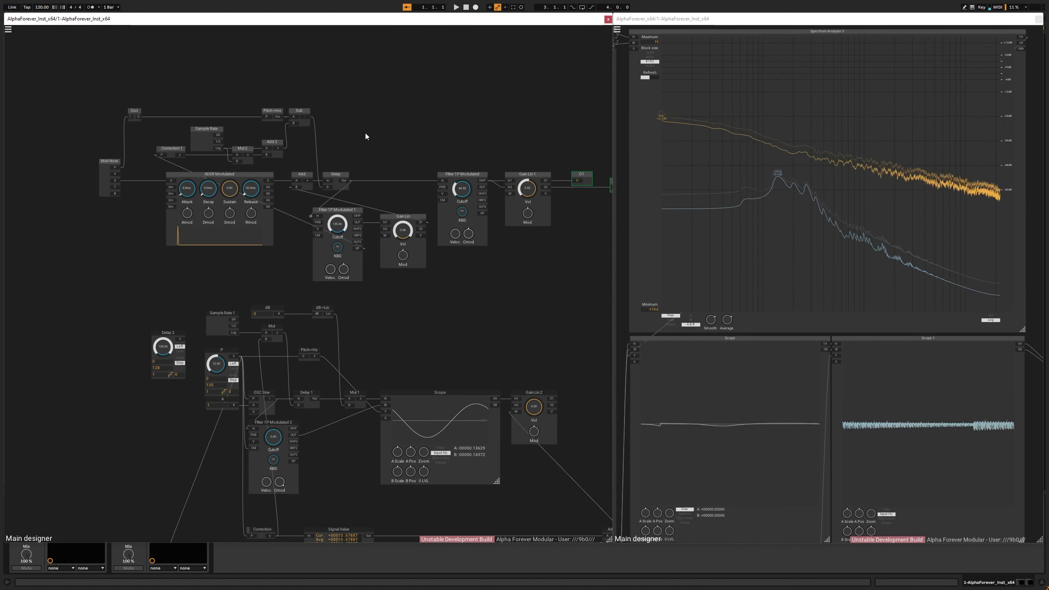